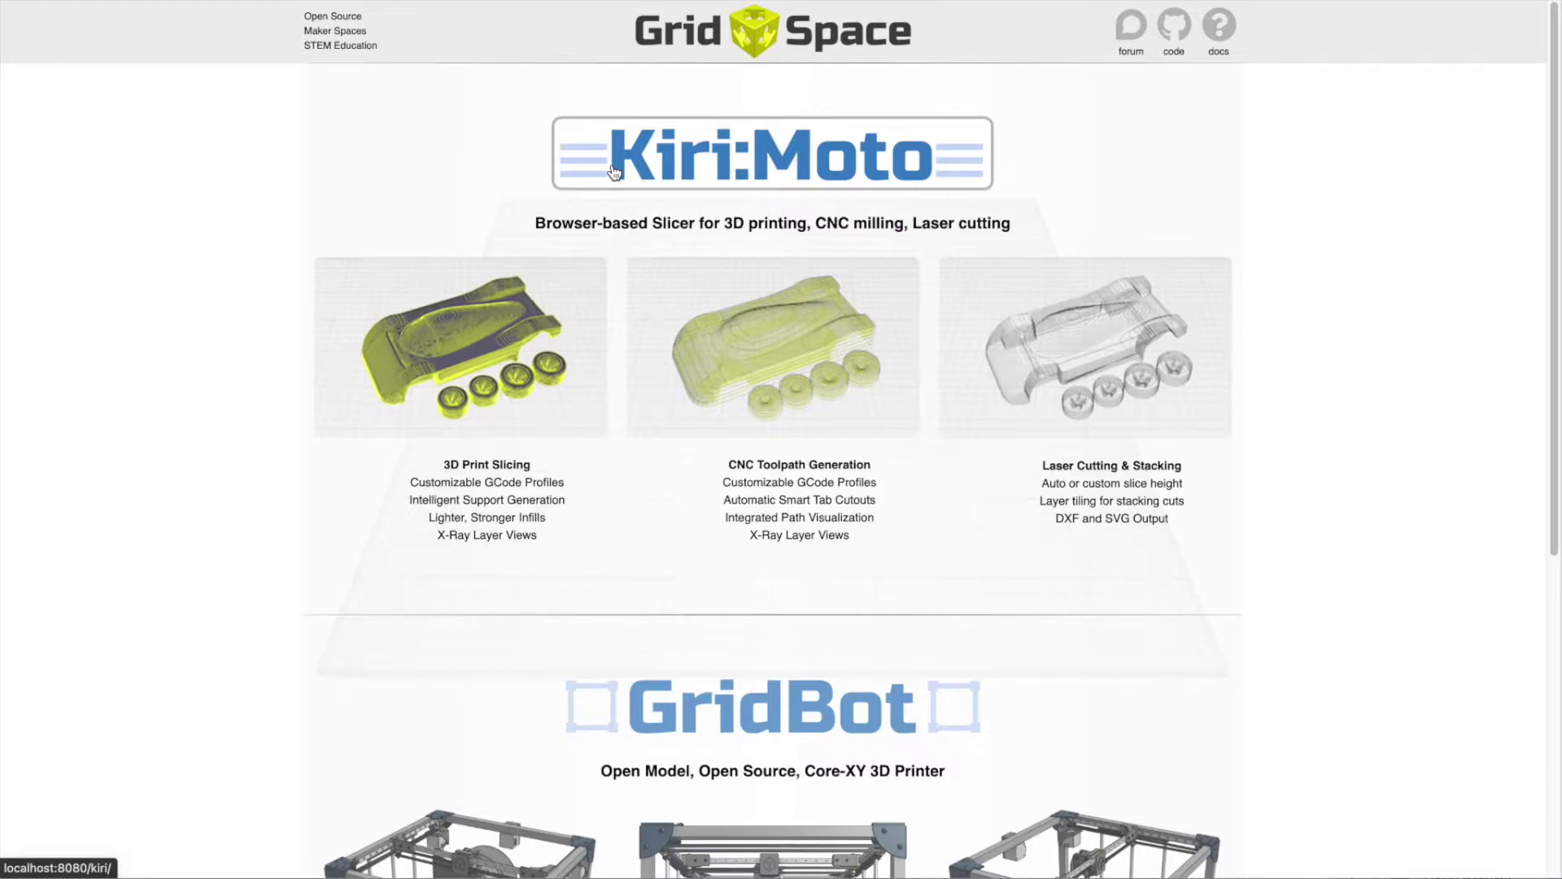
# Launch the Kiri:Moto 3D Print Slicing workspace from the Grid.Space page.
pyautogui.click(512, 340)
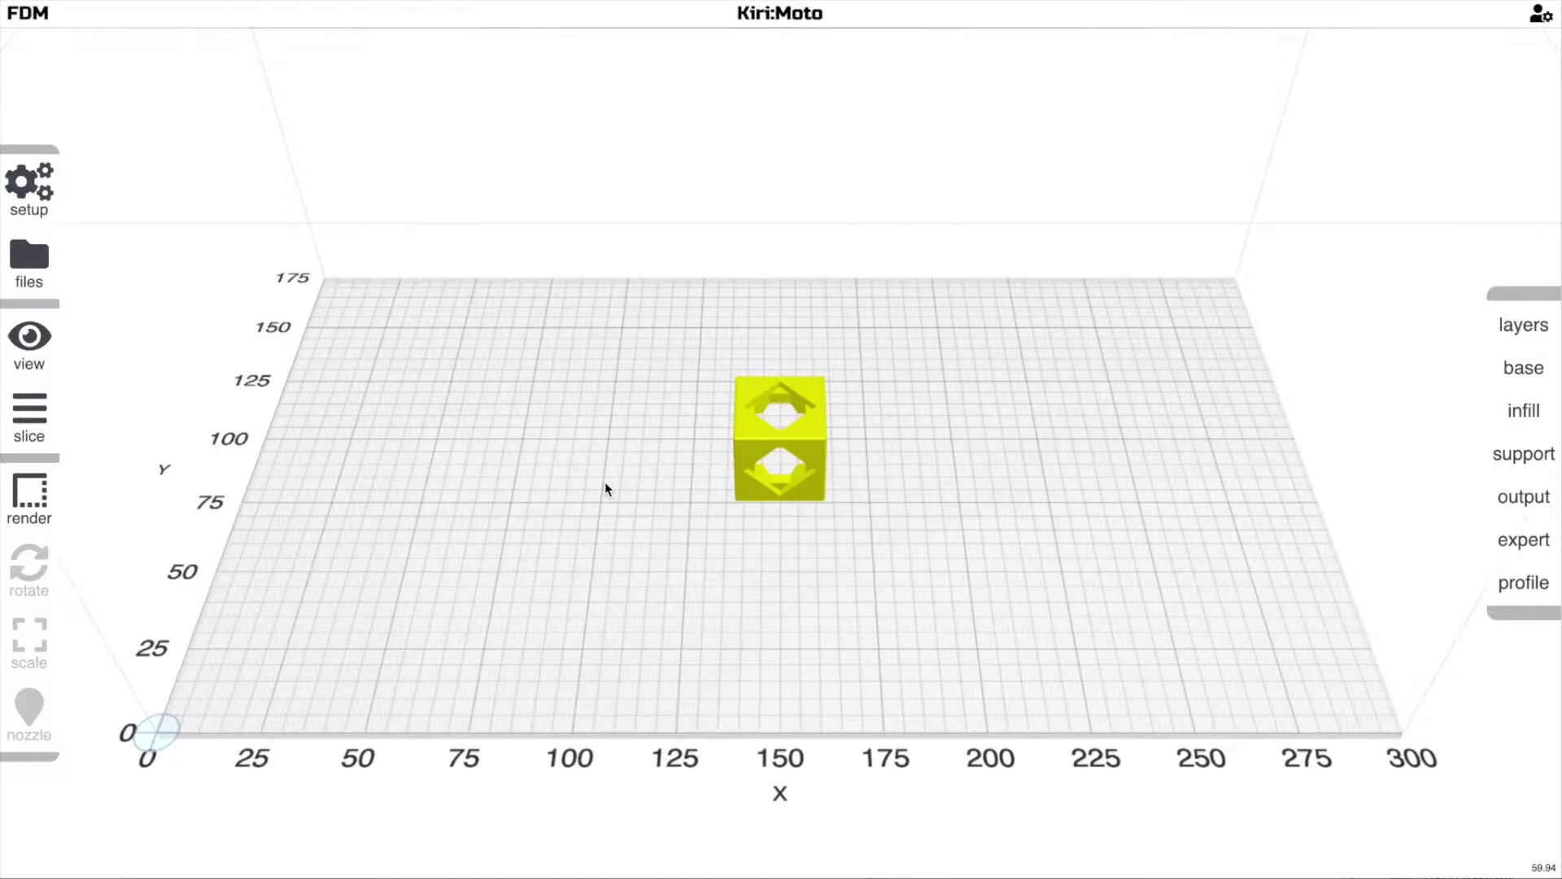
# Delete the default sample cube from the build plate.
pyautogui.moveTo(605, 484); pyautogui.dragTo(653, 484)
pyautogui.click(756, 464)
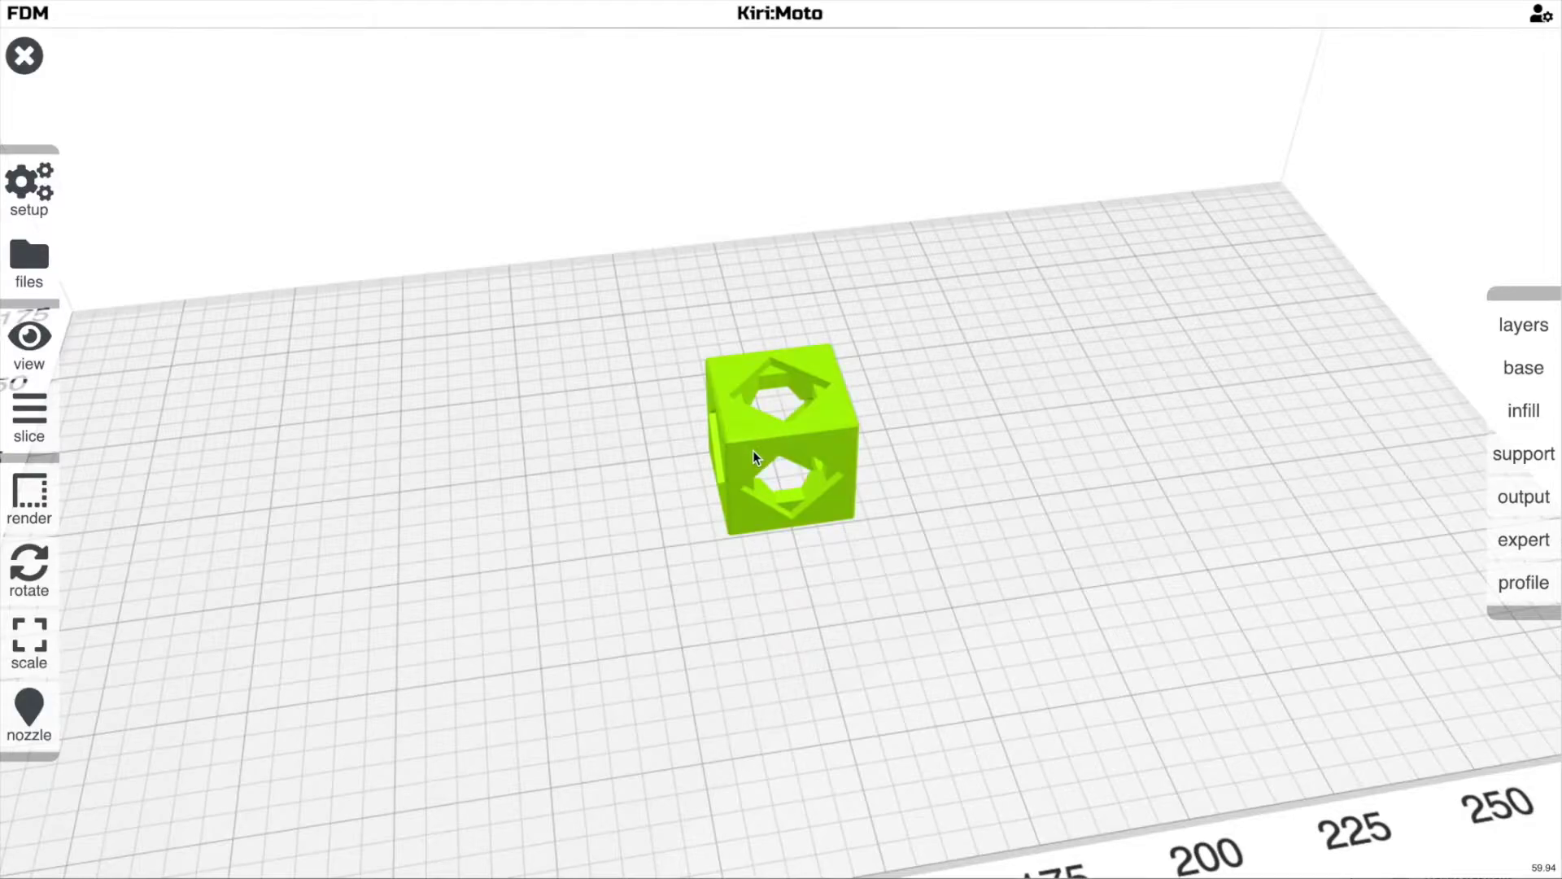
pyautogui.click(37, 65)
# Import complete-sword.stl onto the bed.
pyautogui.moveTo(35, 279)
pyautogui.click(168, 260)
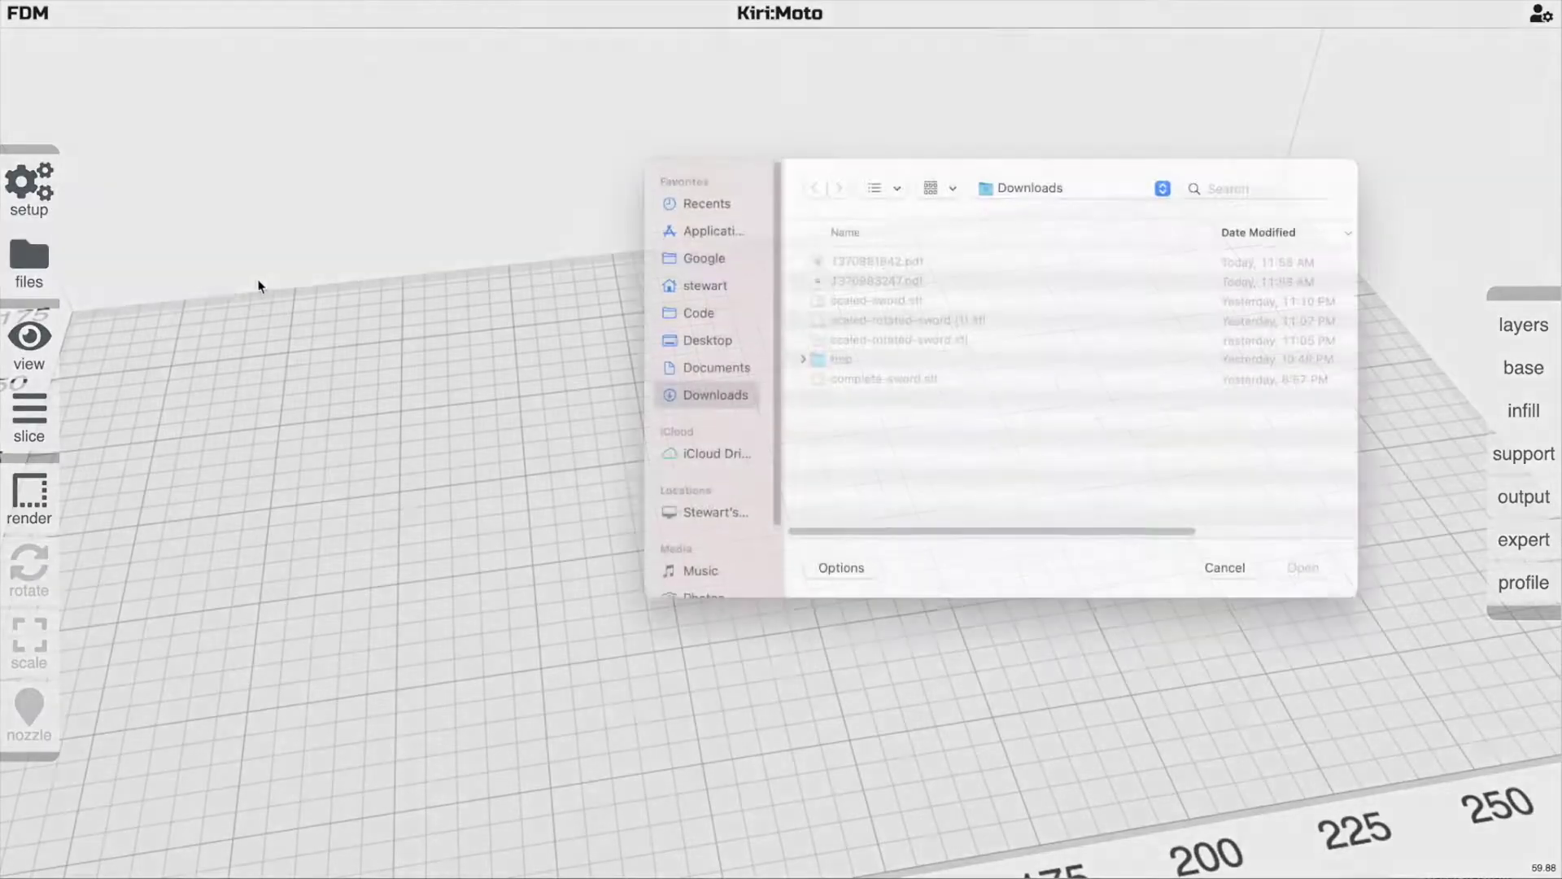
pyautogui.doubleClick(854, 304)
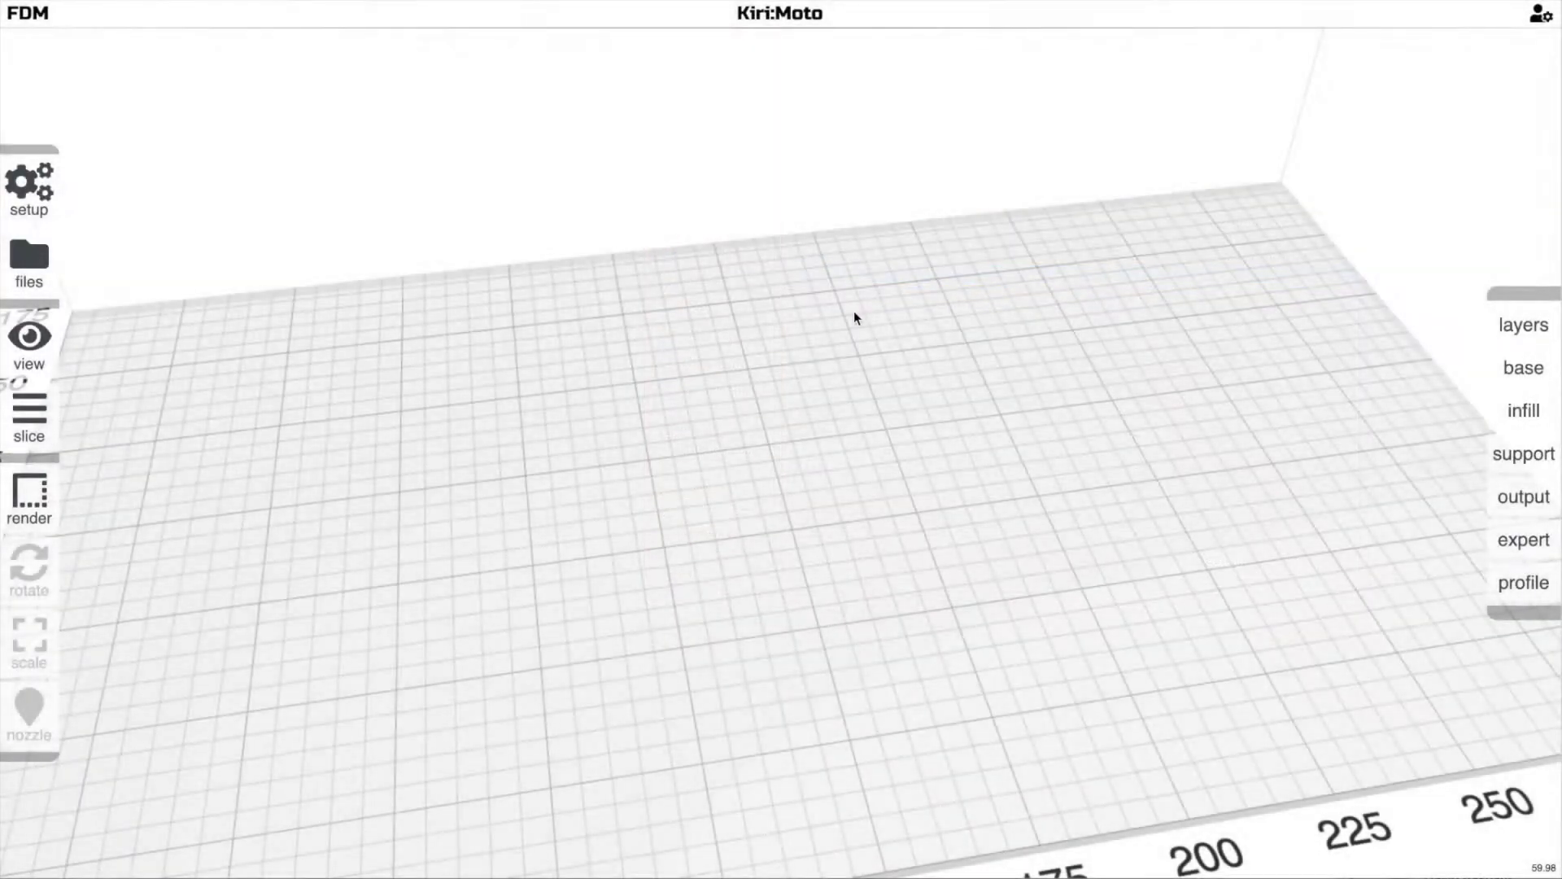
# Scale the oversized imported sword to 200 along X.
pyautogui.moveTo(790, 409); pyautogui.dragTo(756, 218)
pyautogui.click(749, 213)
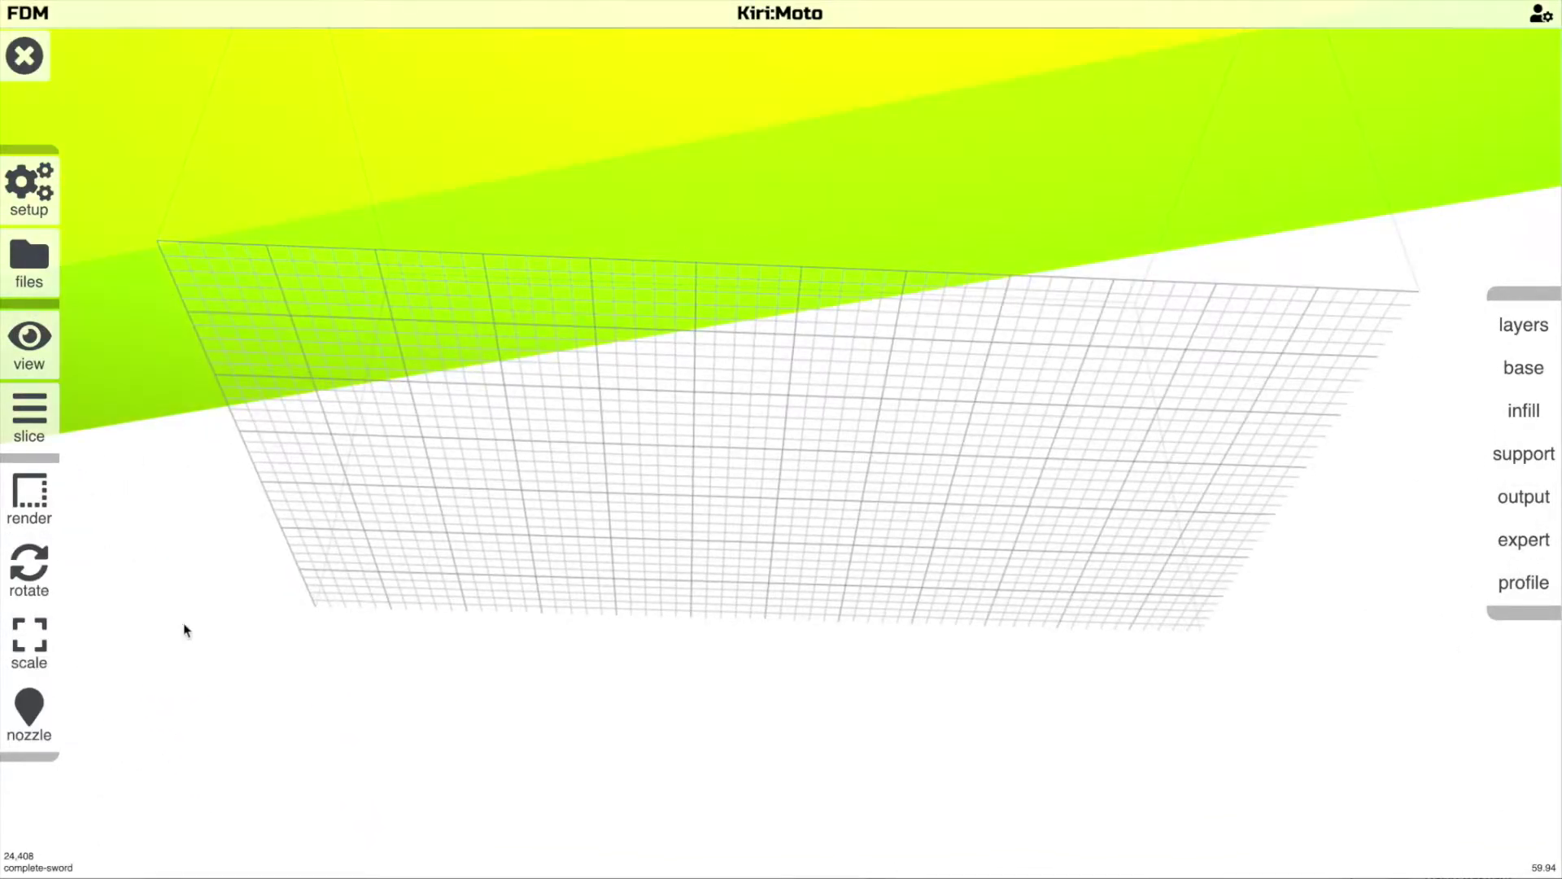
pyautogui.moveTo(29, 642)
pyautogui.click(102, 645)
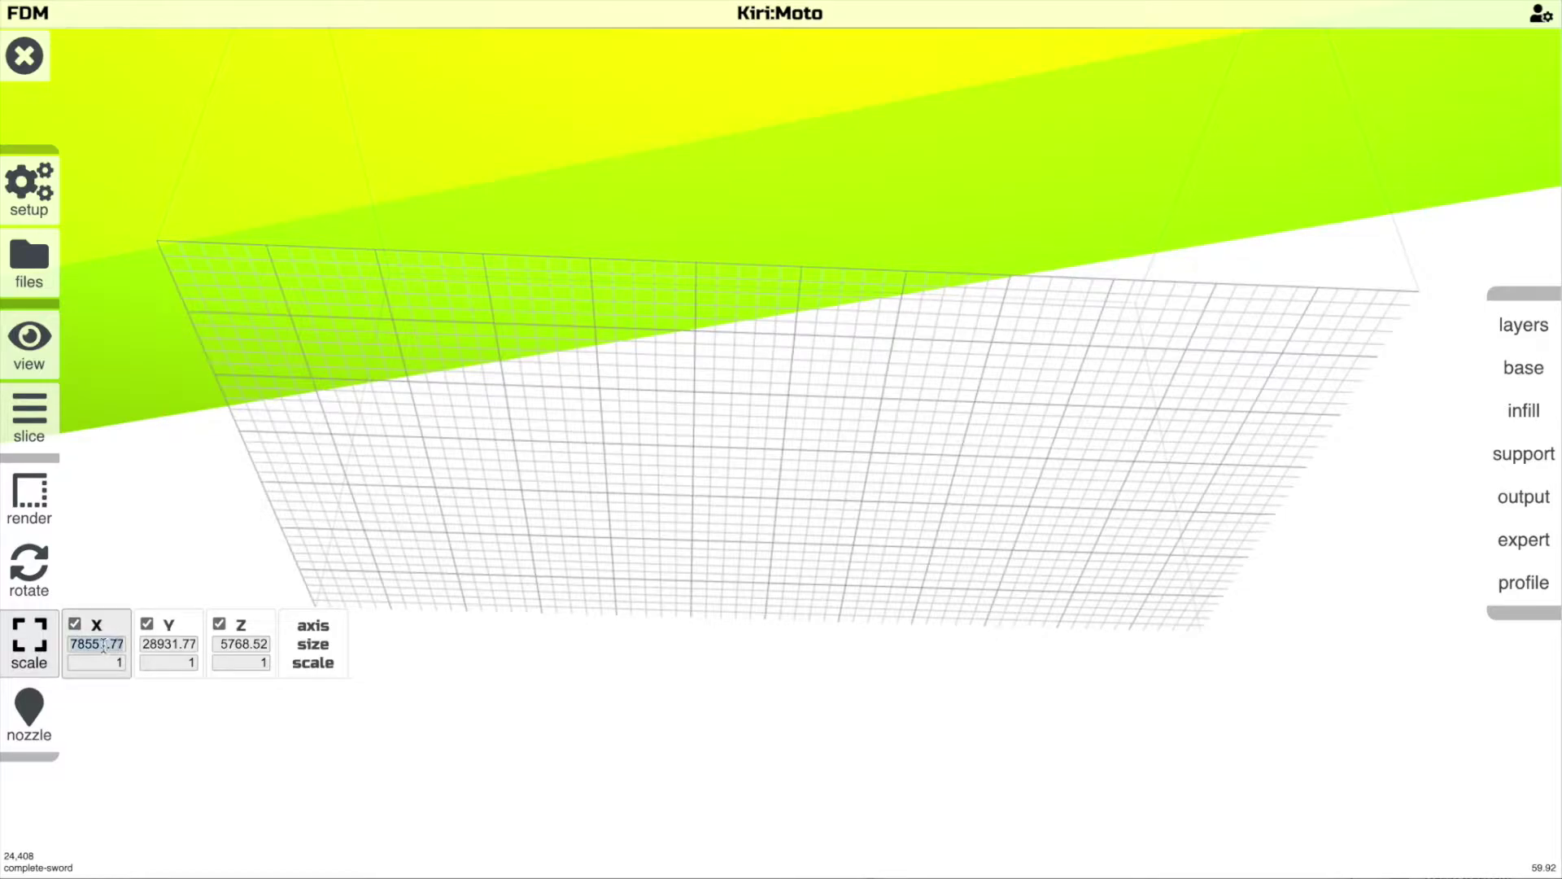
pyautogui.write('200')
pyautogui.press('Return')
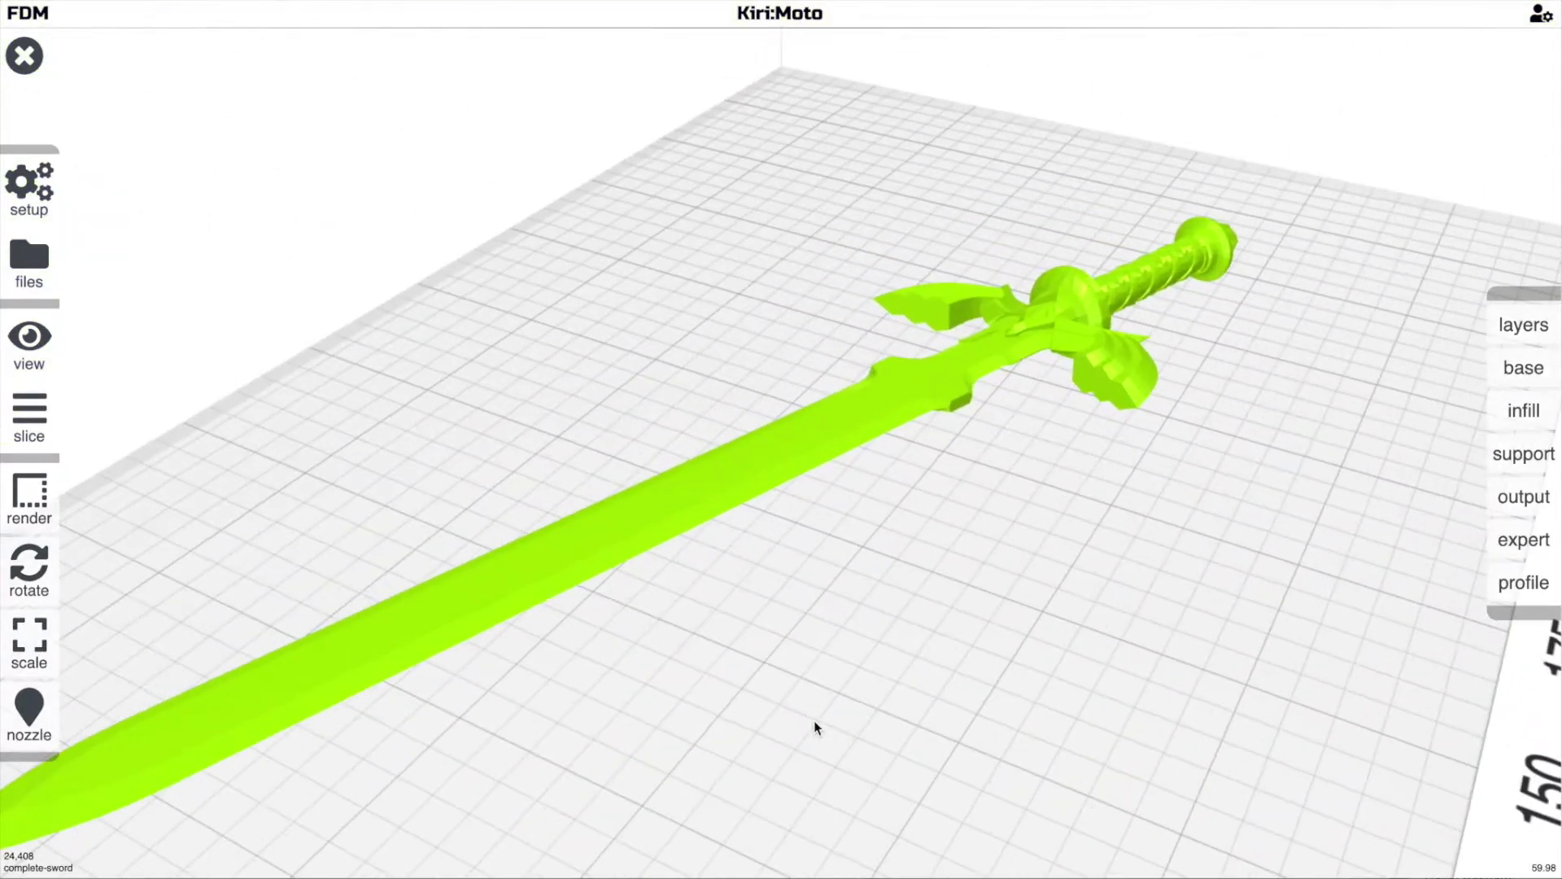
# Apply 'lay flat' to the sword repeatedly, checking its orientation from low side views.
pyautogui.moveTo(813, 720); pyautogui.dragTo(564, 768)
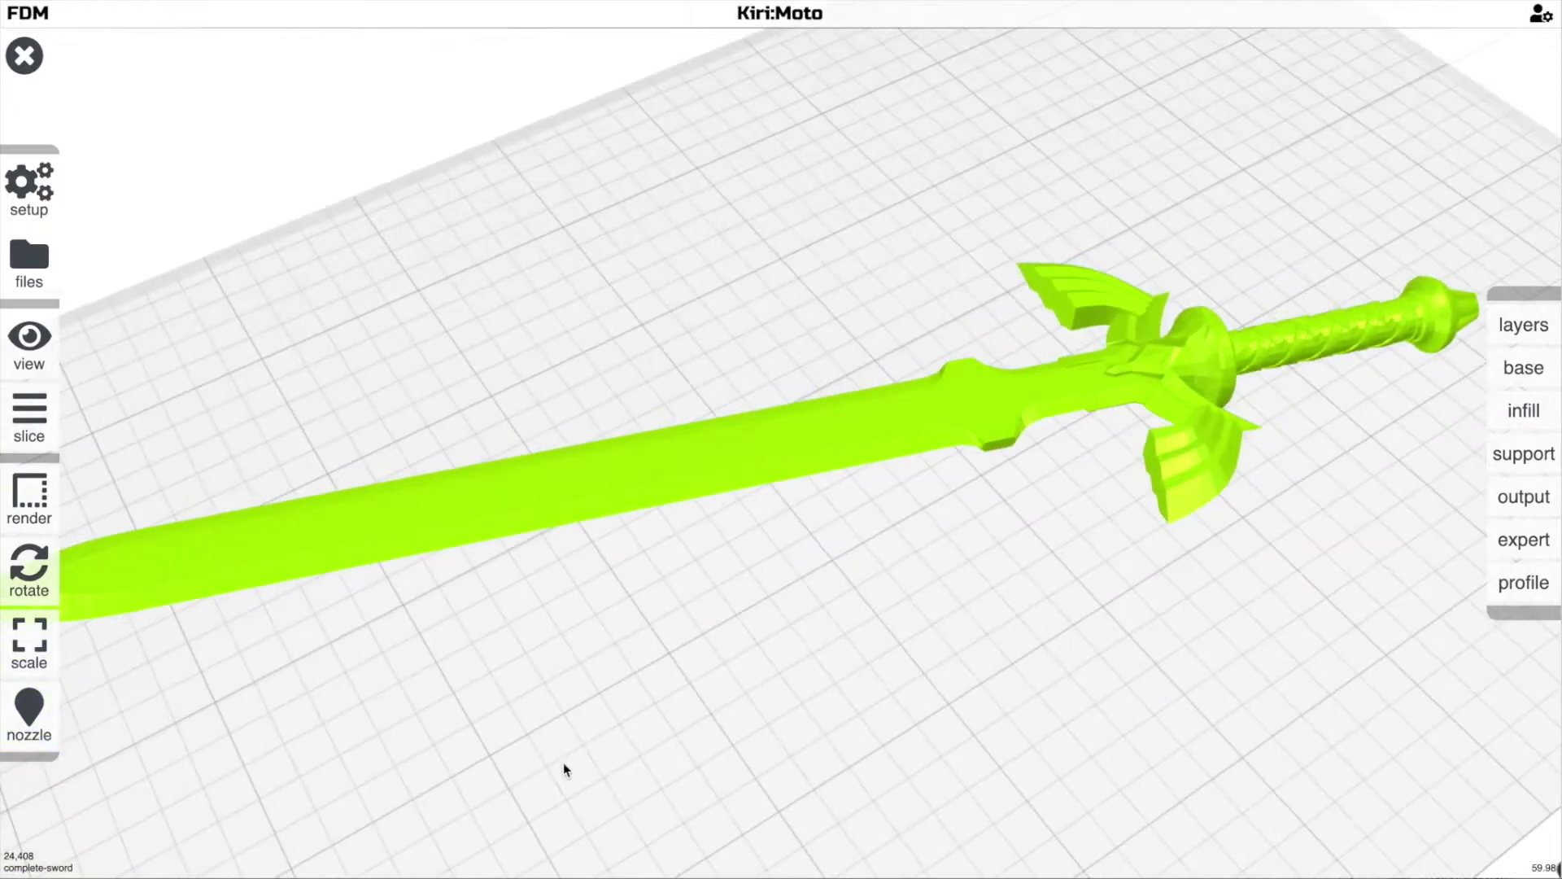
pyautogui.scroll(4, 789, 444)
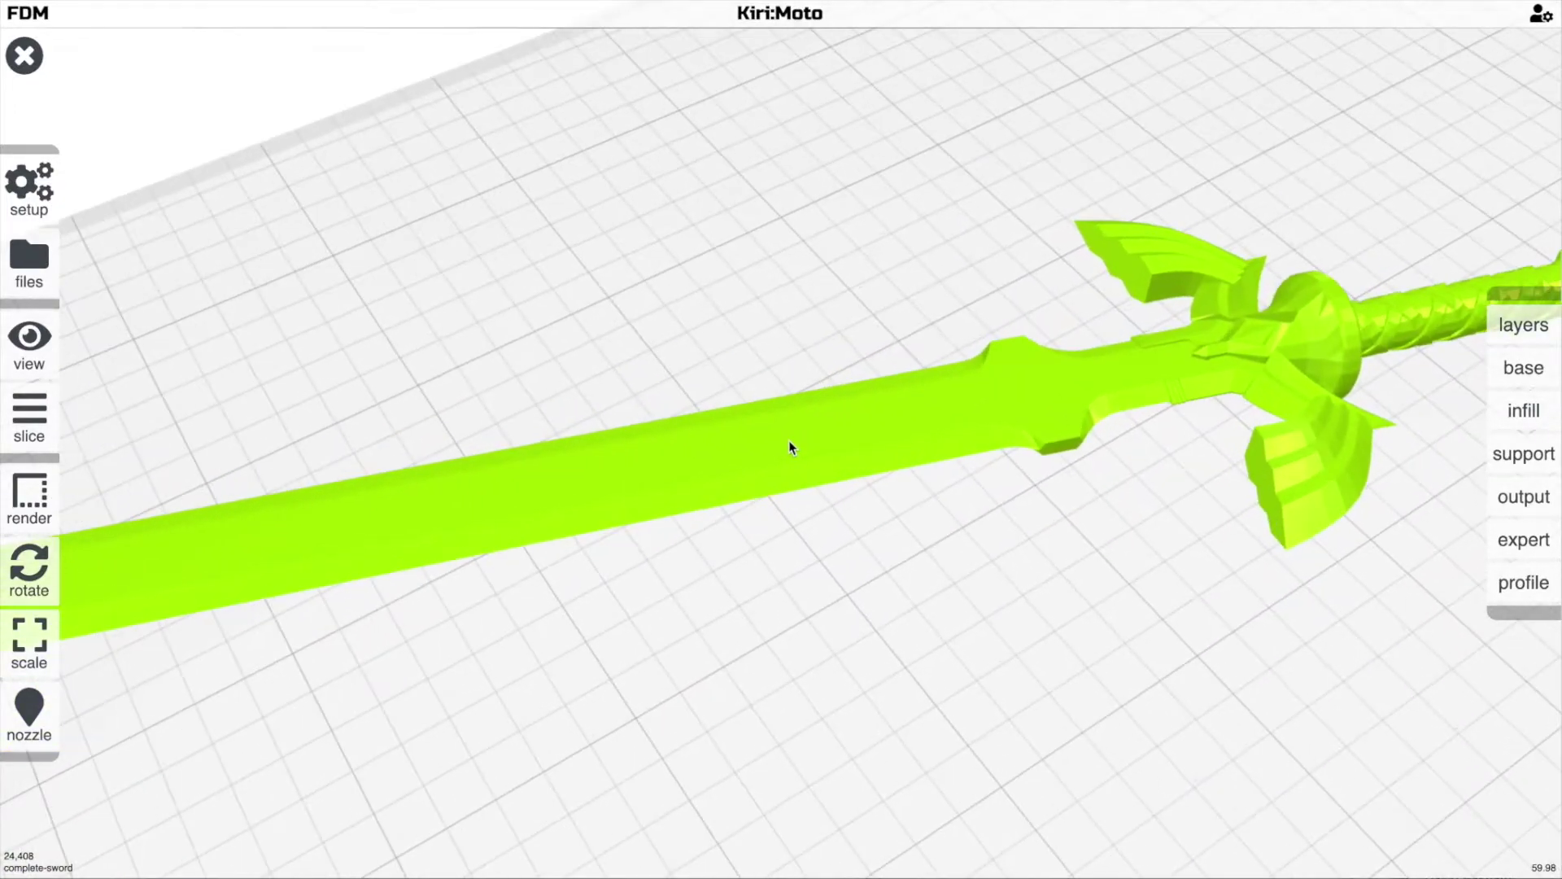
pyautogui.rightClick(786, 444)
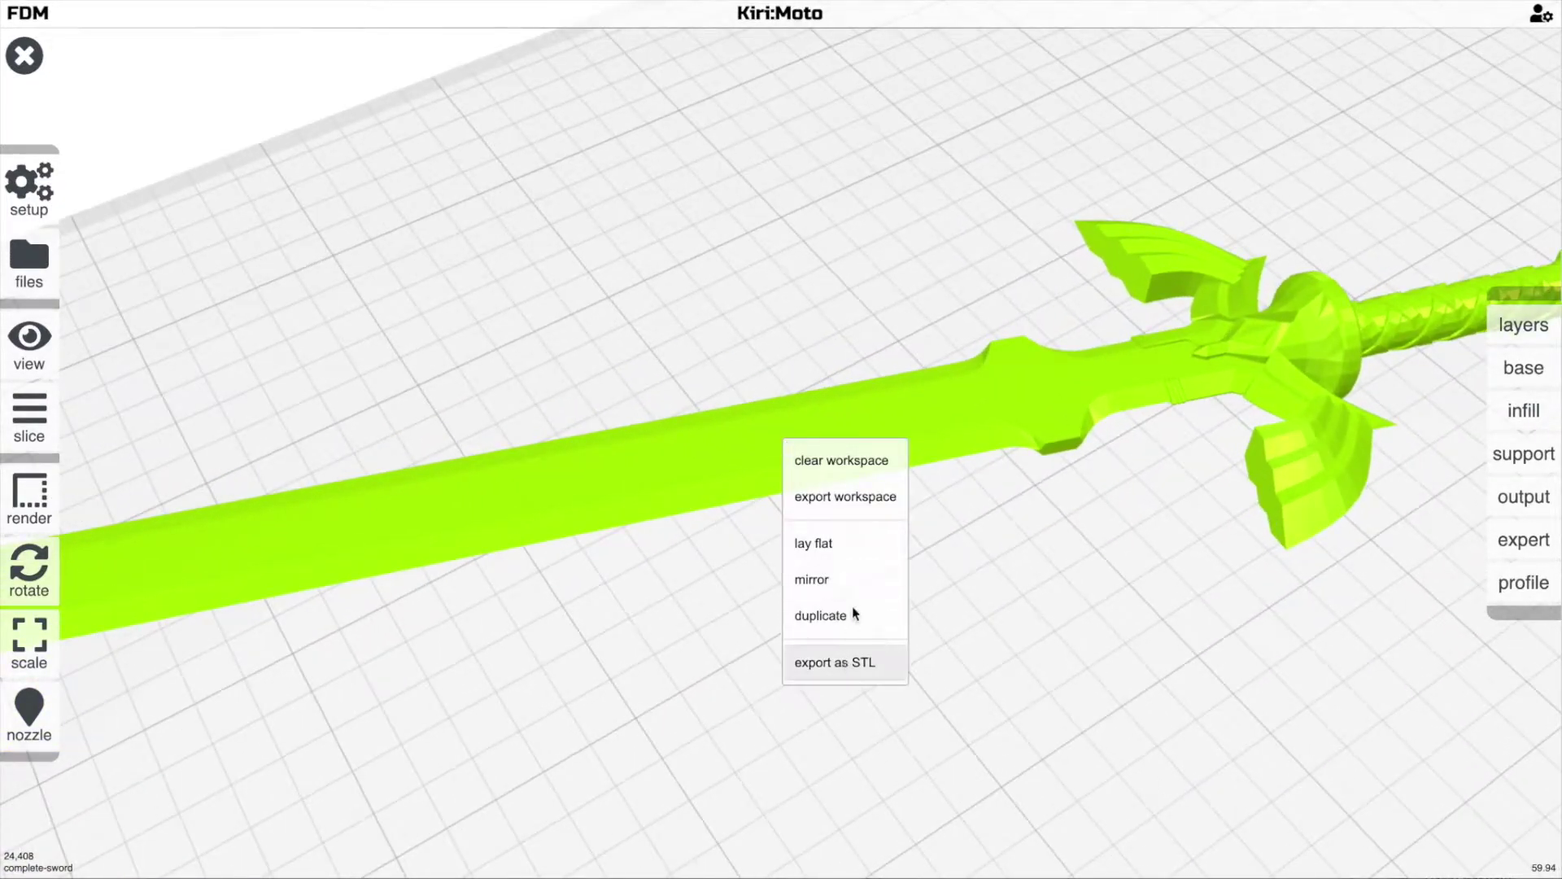
pyautogui.click(865, 541)
pyautogui.moveTo(719, 627); pyautogui.dragTo(882, 465)
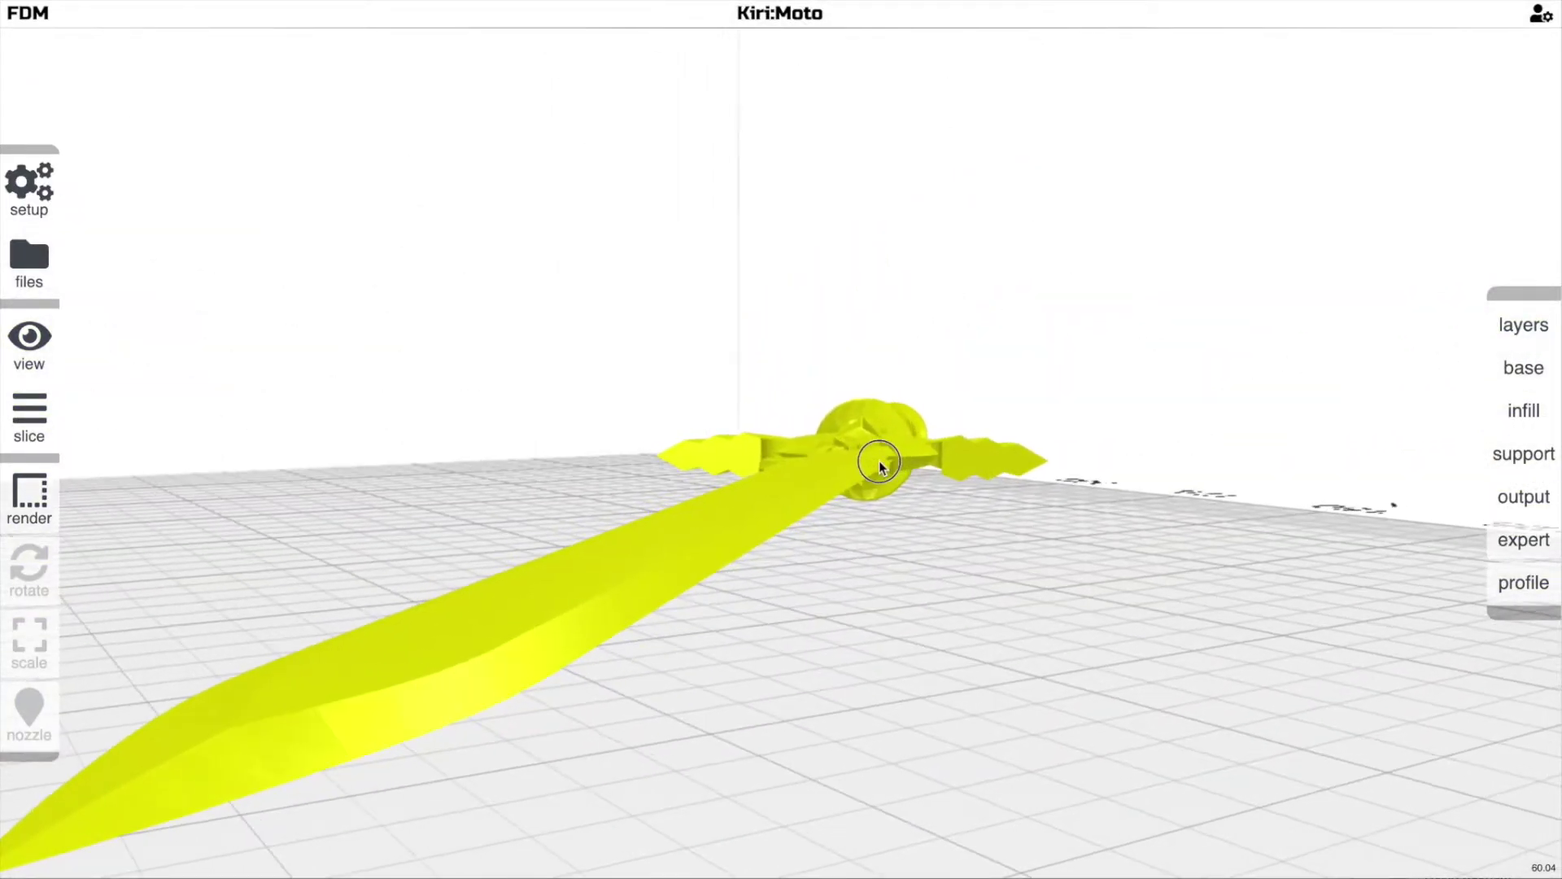
pyautogui.rightClick(730, 539)
pyautogui.click(793, 641)
pyautogui.moveTo(880, 593); pyautogui.dragTo(771, 540)
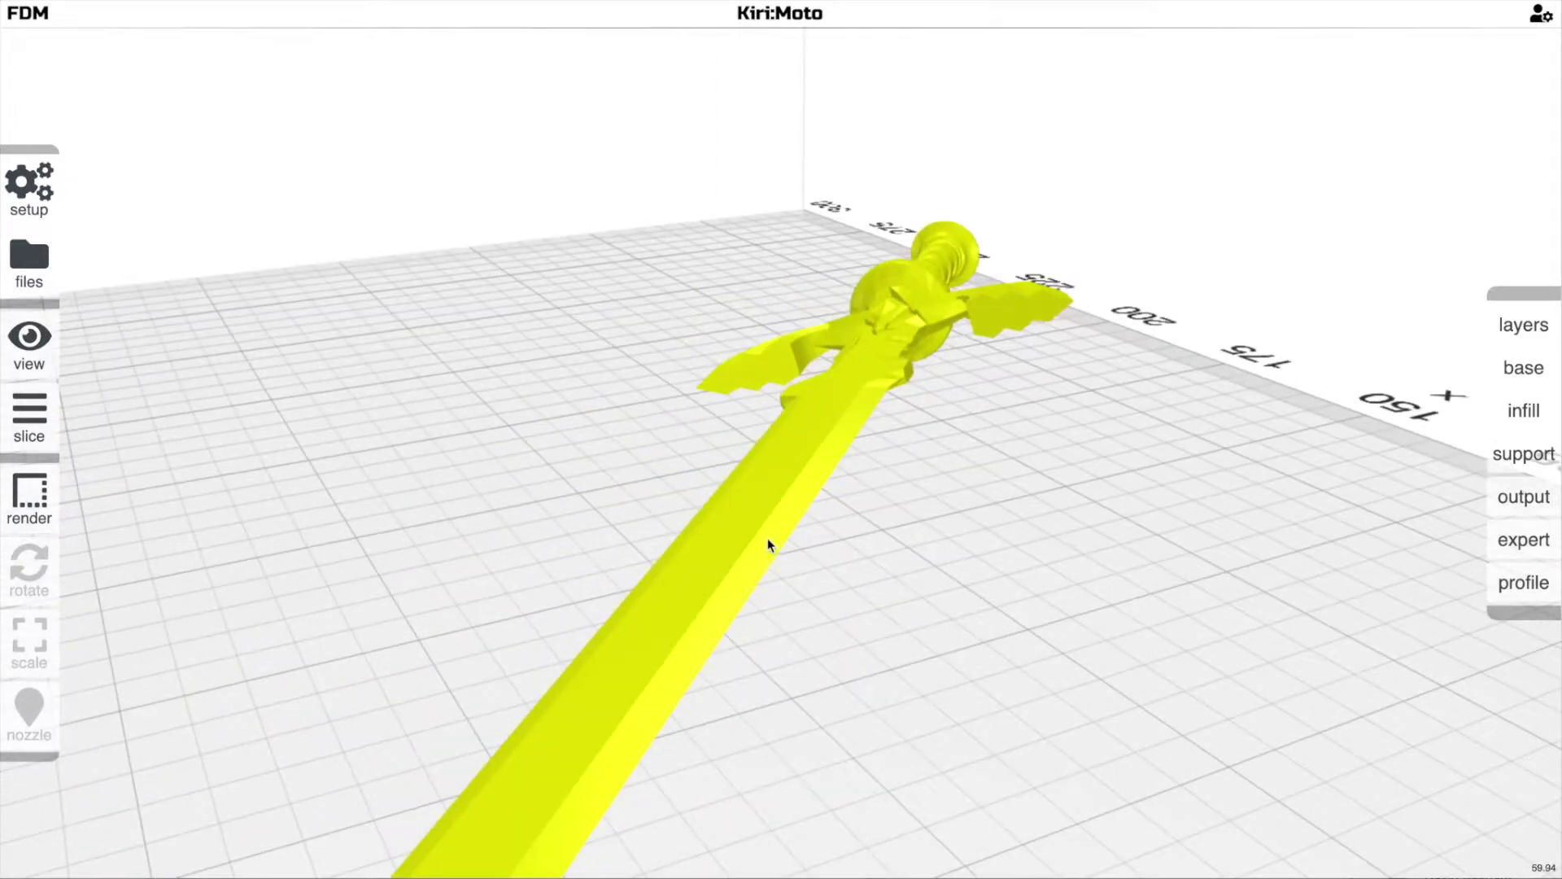
pyautogui.rightClick(716, 536)
pyautogui.click(762, 637)
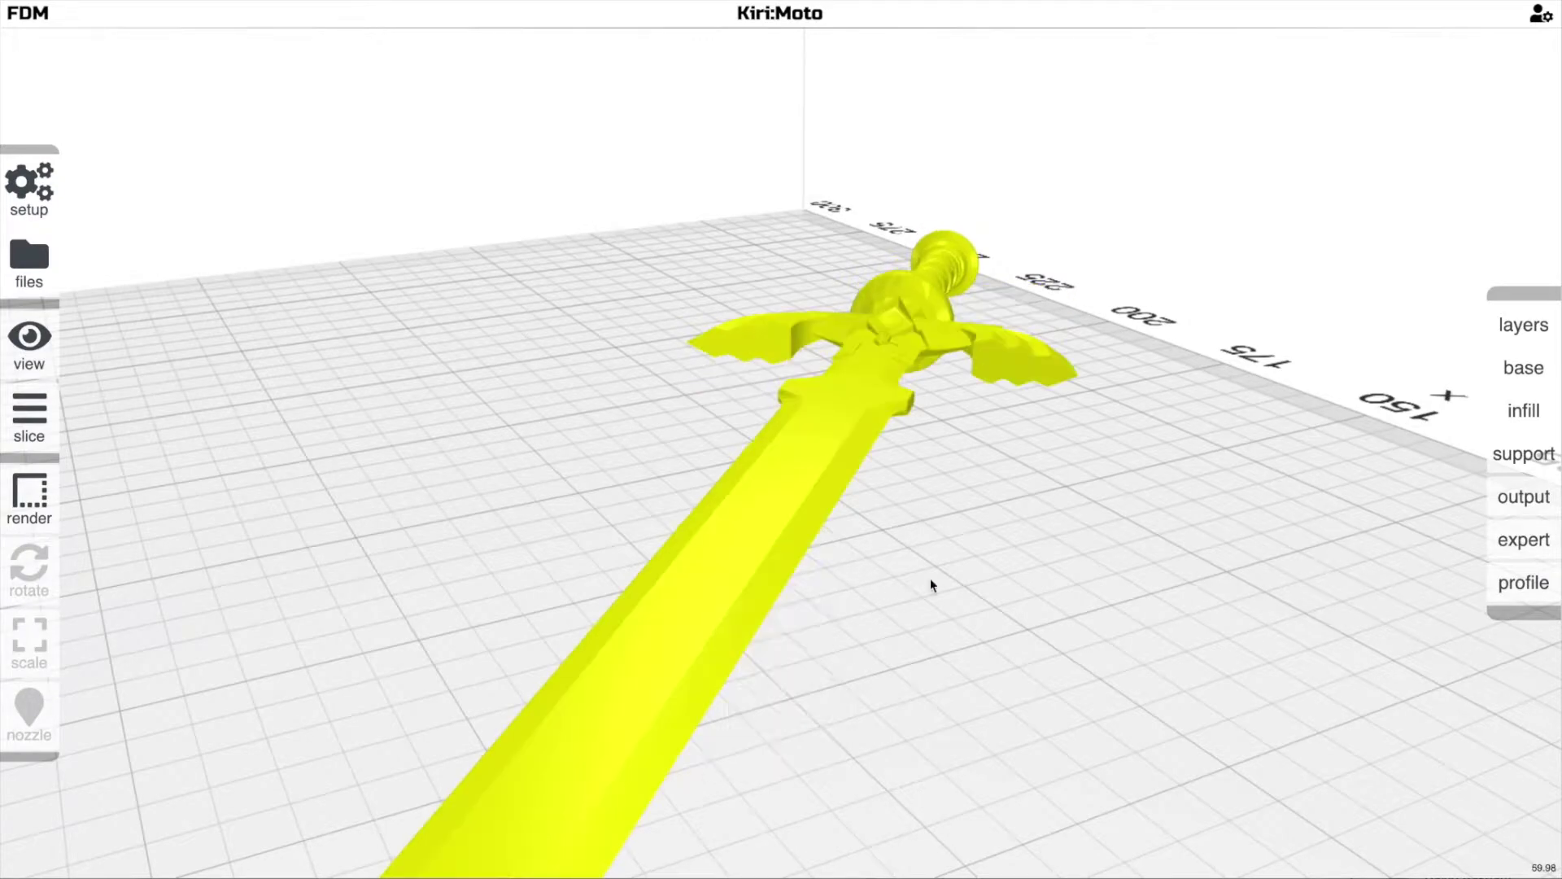
pyautogui.moveTo(930, 577); pyautogui.dragTo(708, 550)
pyautogui.scroll(-5, 544, 624)
# Rotate the selected sword on the bed with the Left arrow key.
pyautogui.click(824, 475)
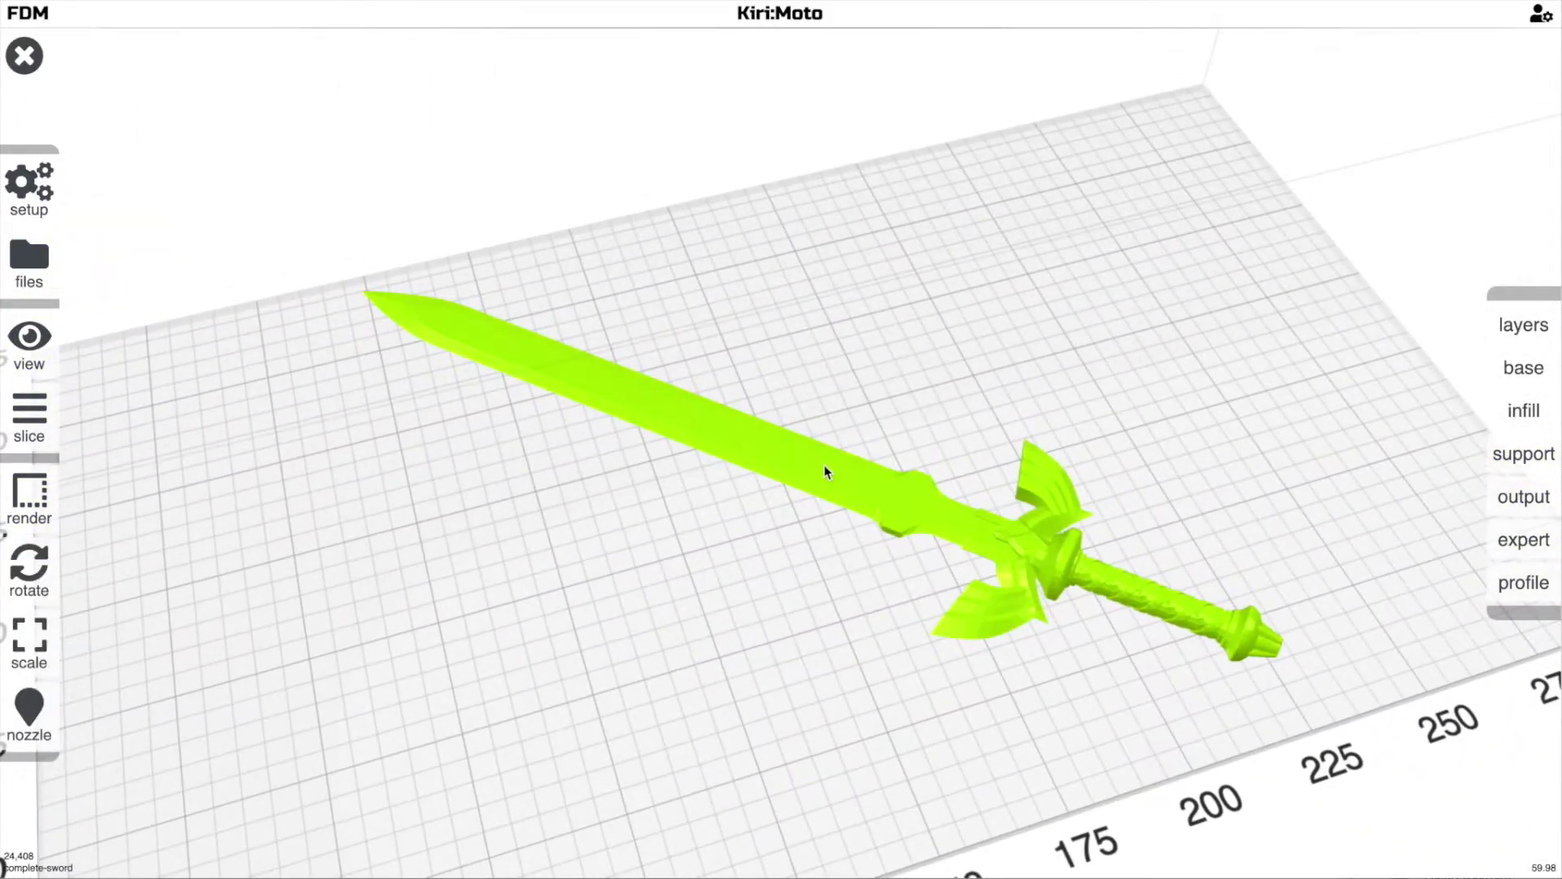
pyautogui.press('Left')
pyautogui.press('Left')
pyautogui.press('Left')
pyautogui.press('Left')
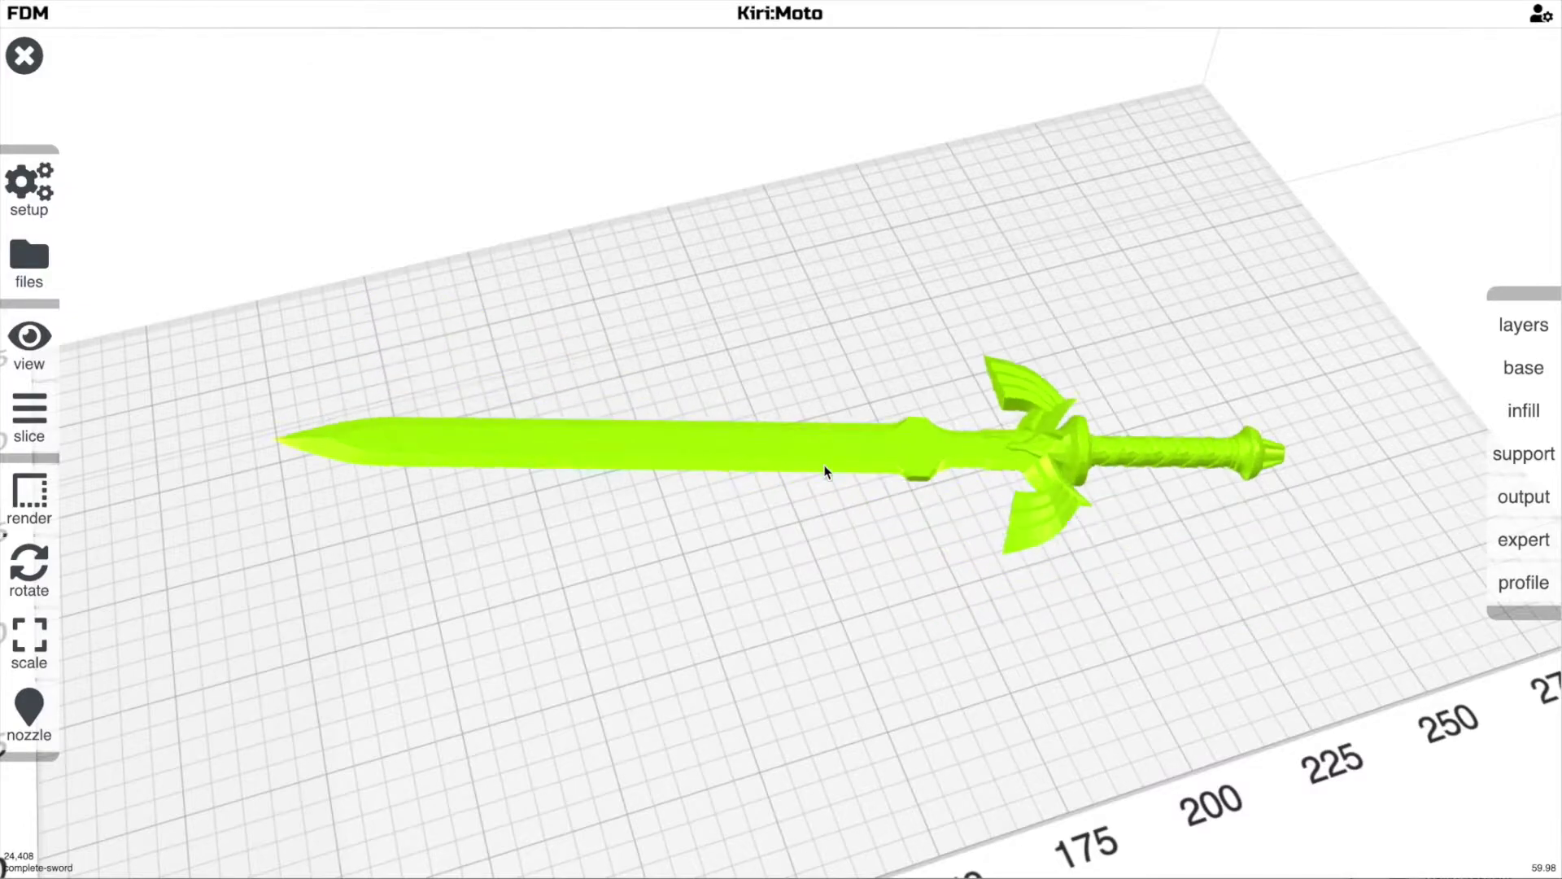
pyautogui.press('Left')
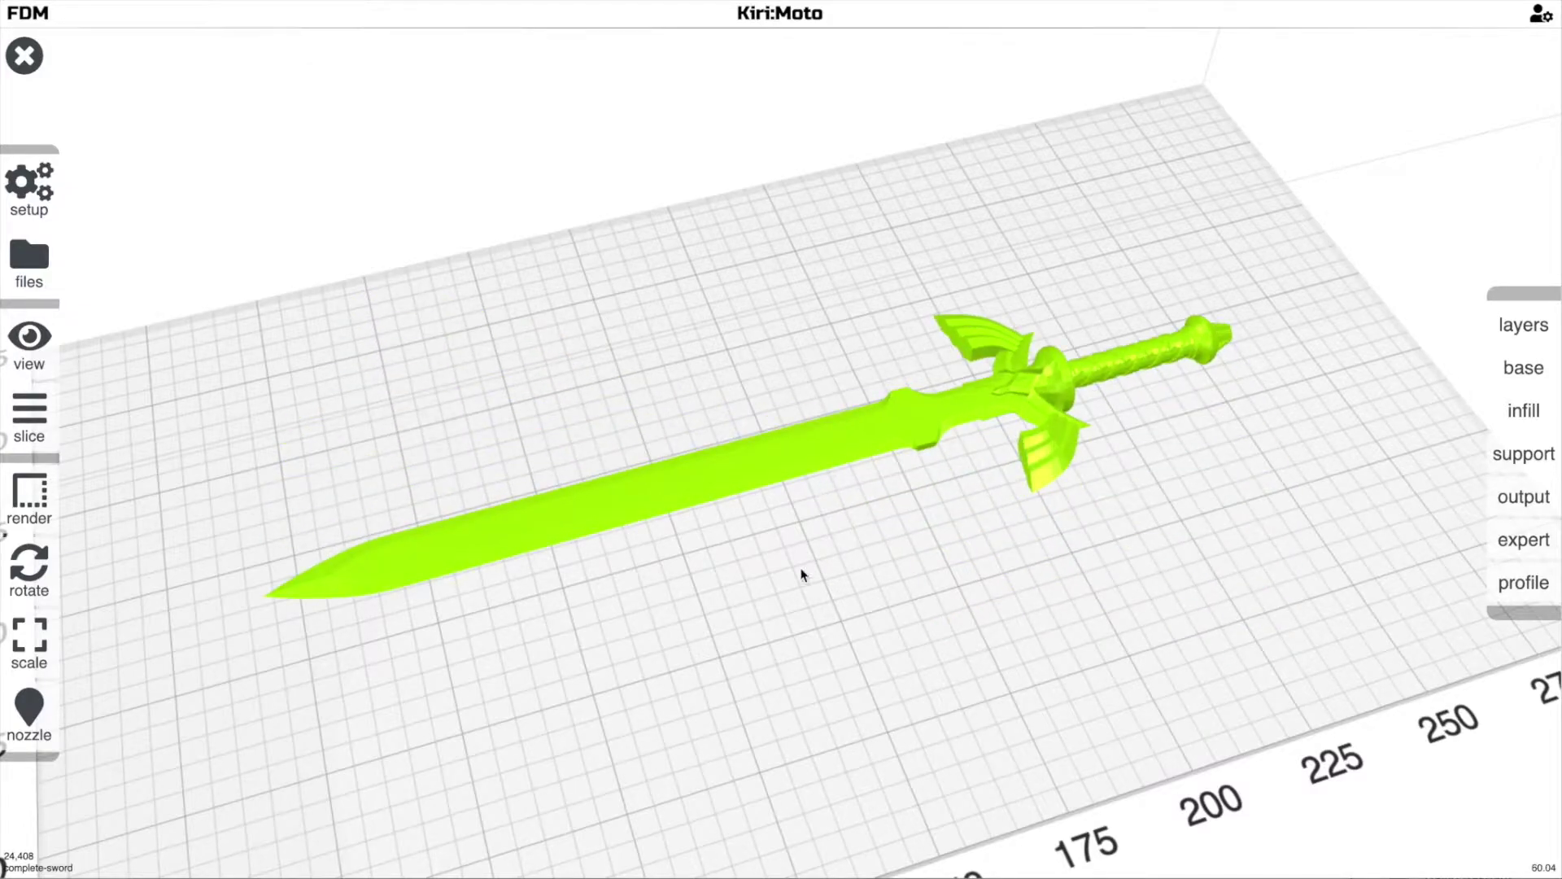
pyautogui.moveTo(801, 576); pyautogui.dragTo(680, 568)
pyautogui.scroll(3, 698, 569)
pyautogui.click(697, 569)
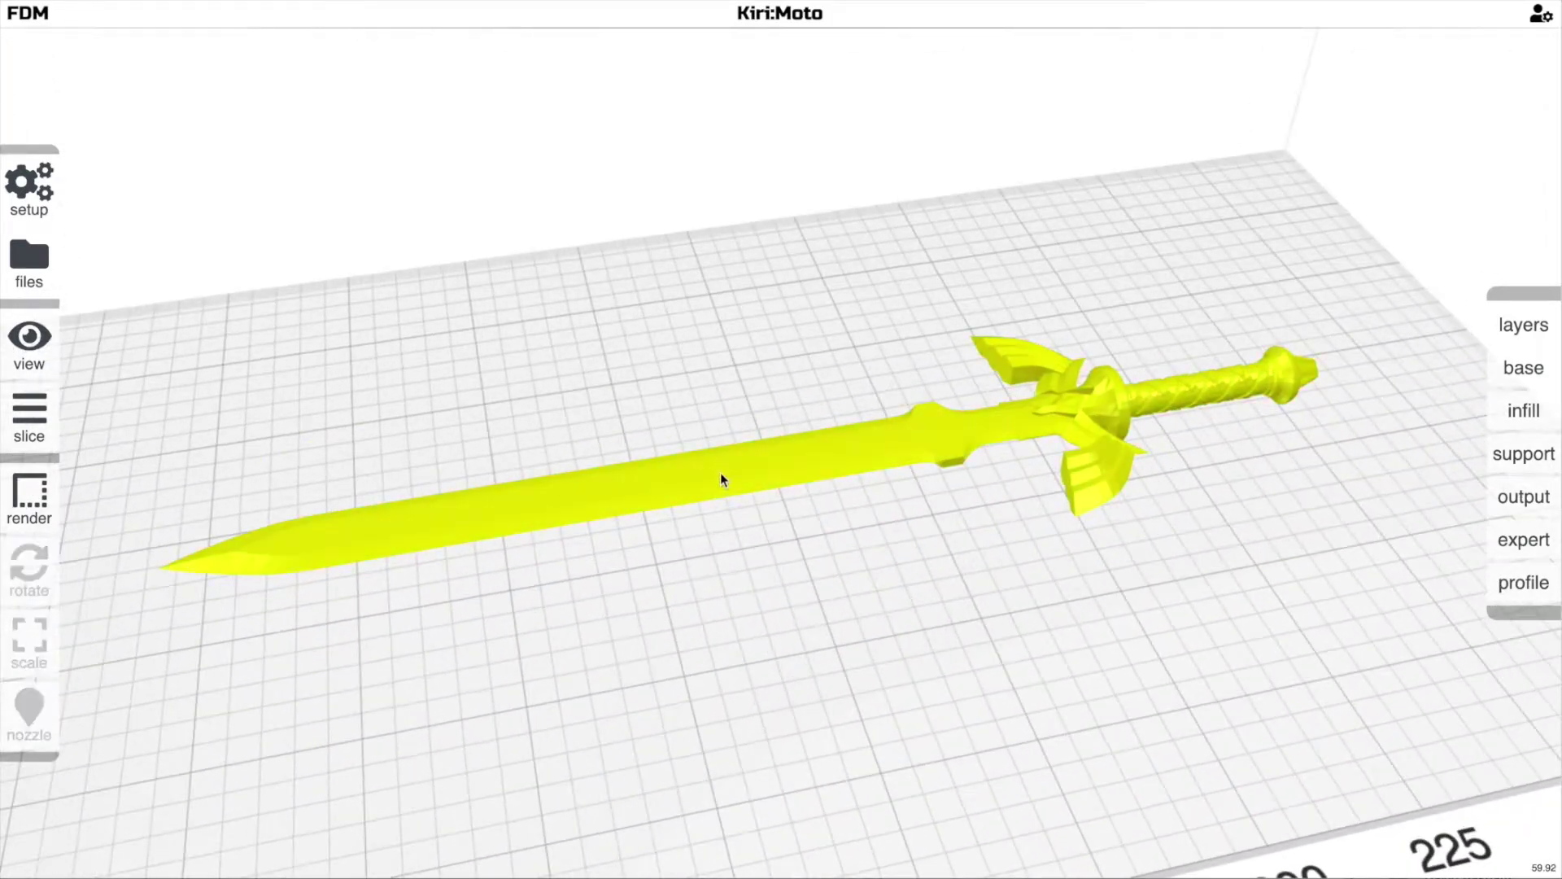
# Export the sword as an STL file renamed to scaled-rotated-sword.
pyautogui.rightClick(720, 475)
pyautogui.click(740, 695)
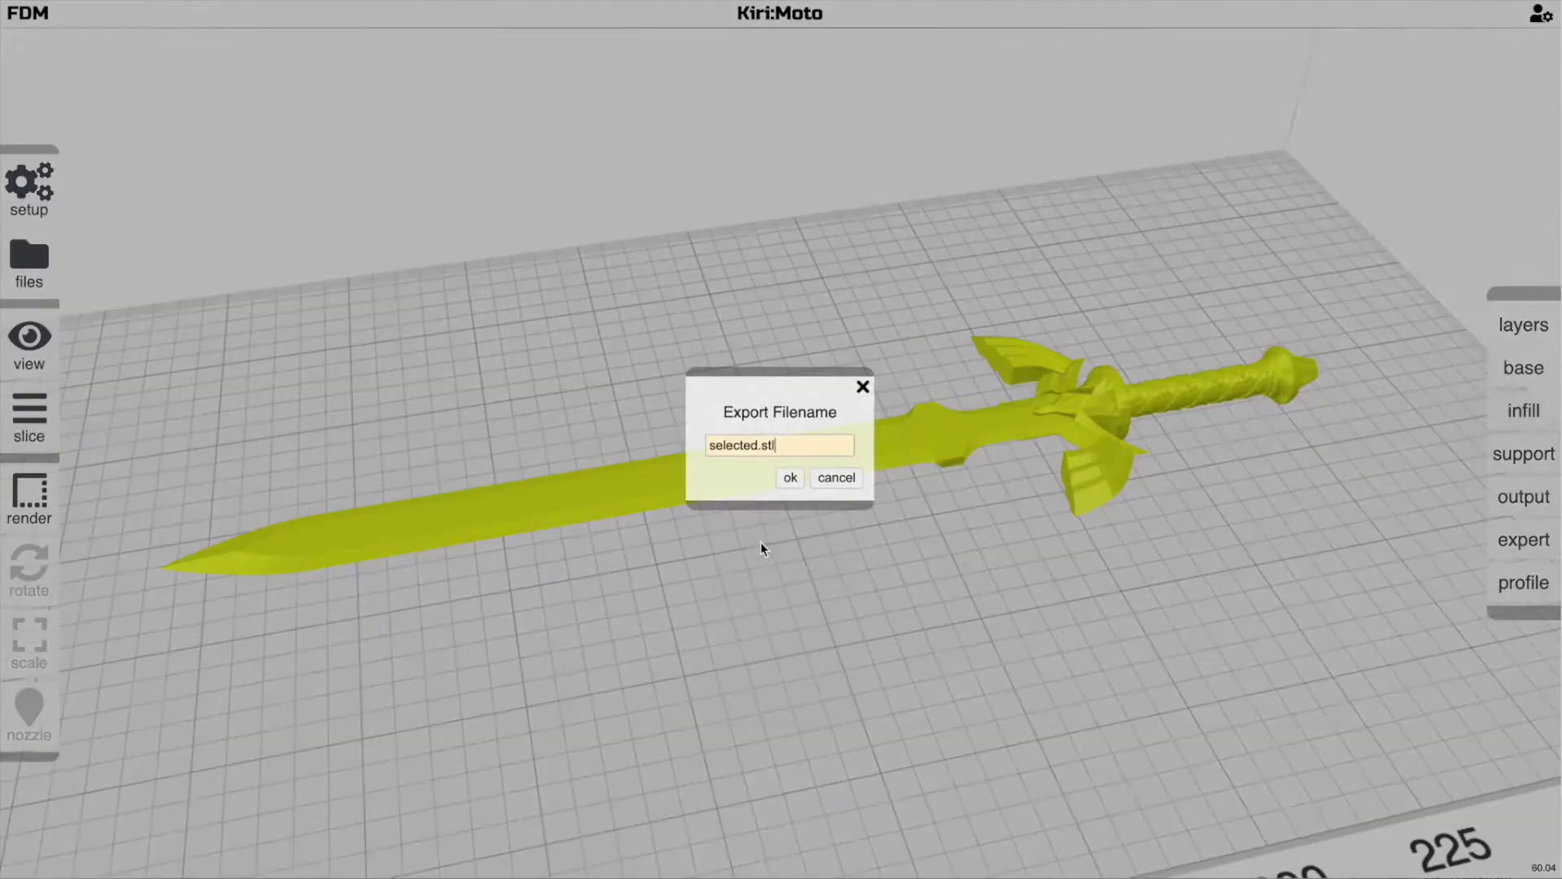
pyautogui.doubleClick(737, 446)
pyautogui.write('scaled-rotated-swor')
pyautogui.press('Return')
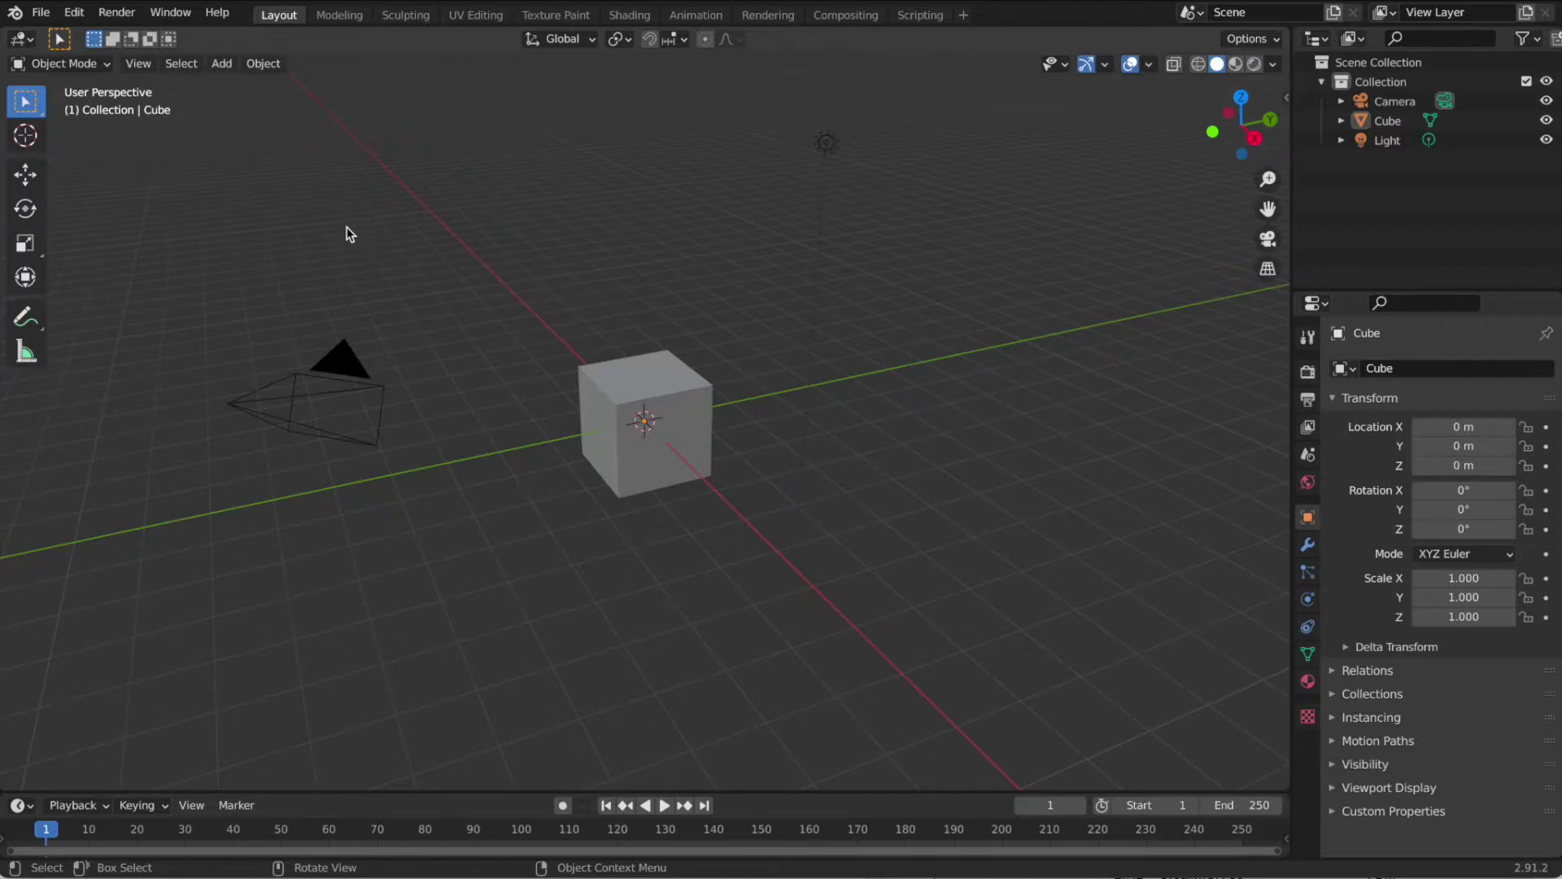
# Delete Blender's default camera, cube and light.
pyautogui.click(639, 379)
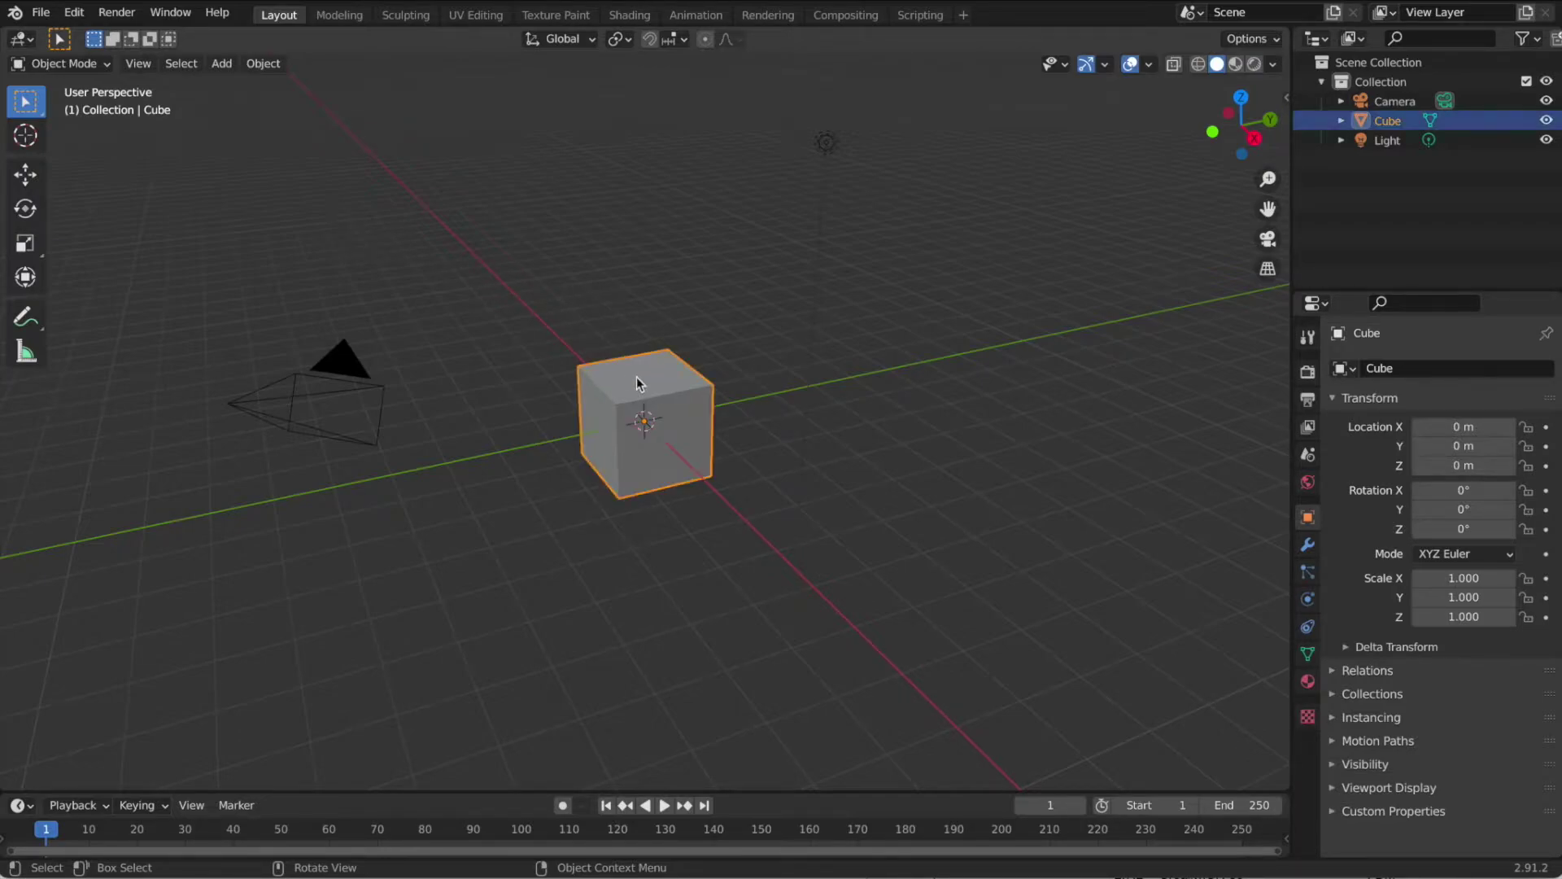
pyautogui.click(324, 405)
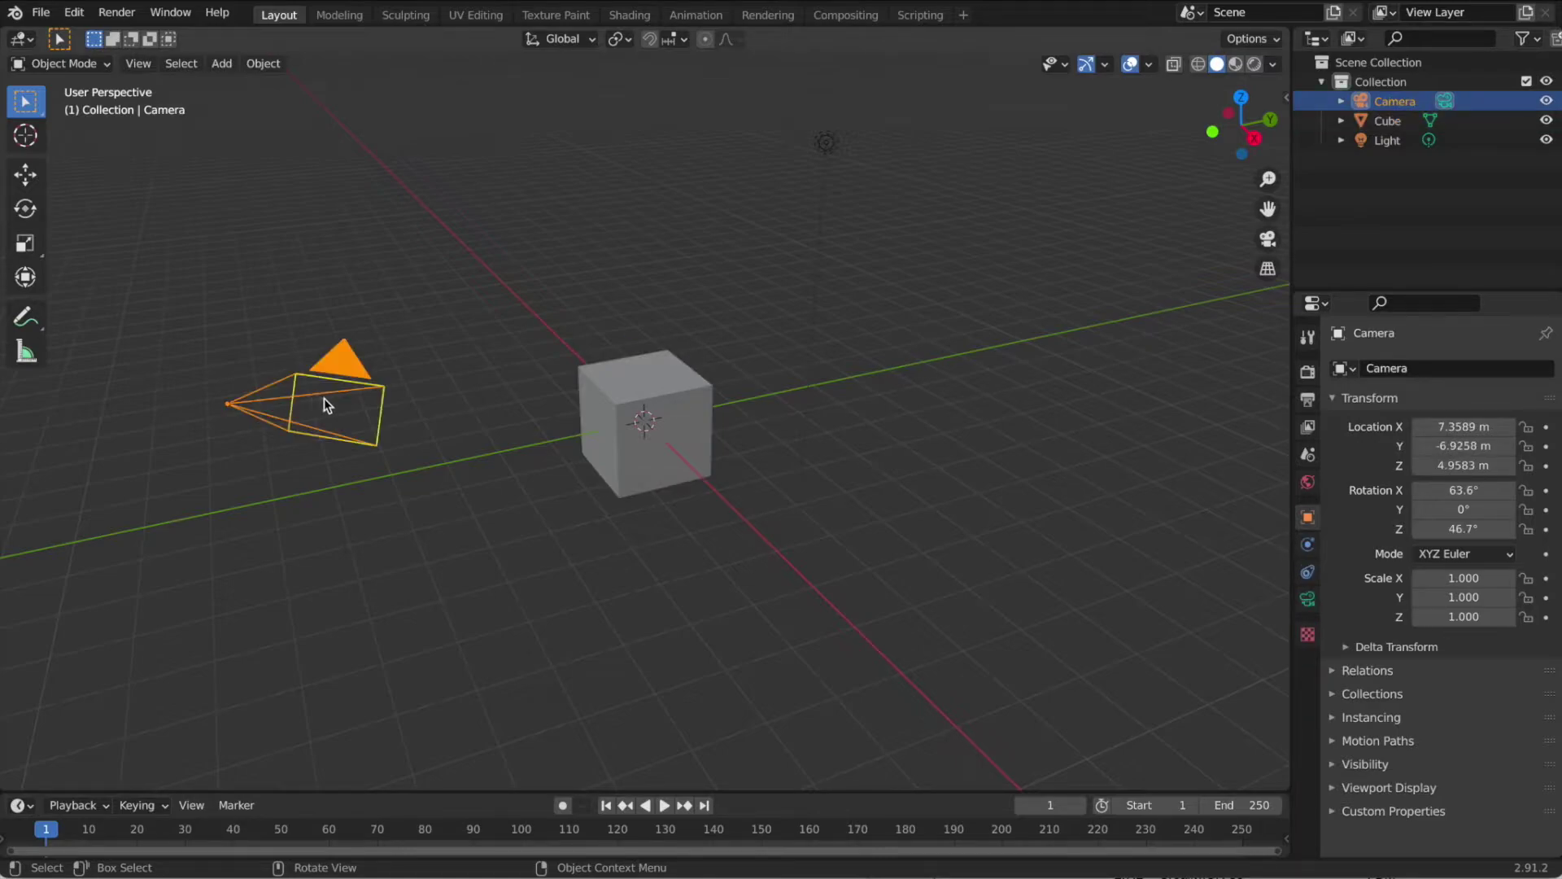
pyautogui.click(603, 393)
pyautogui.press('a')
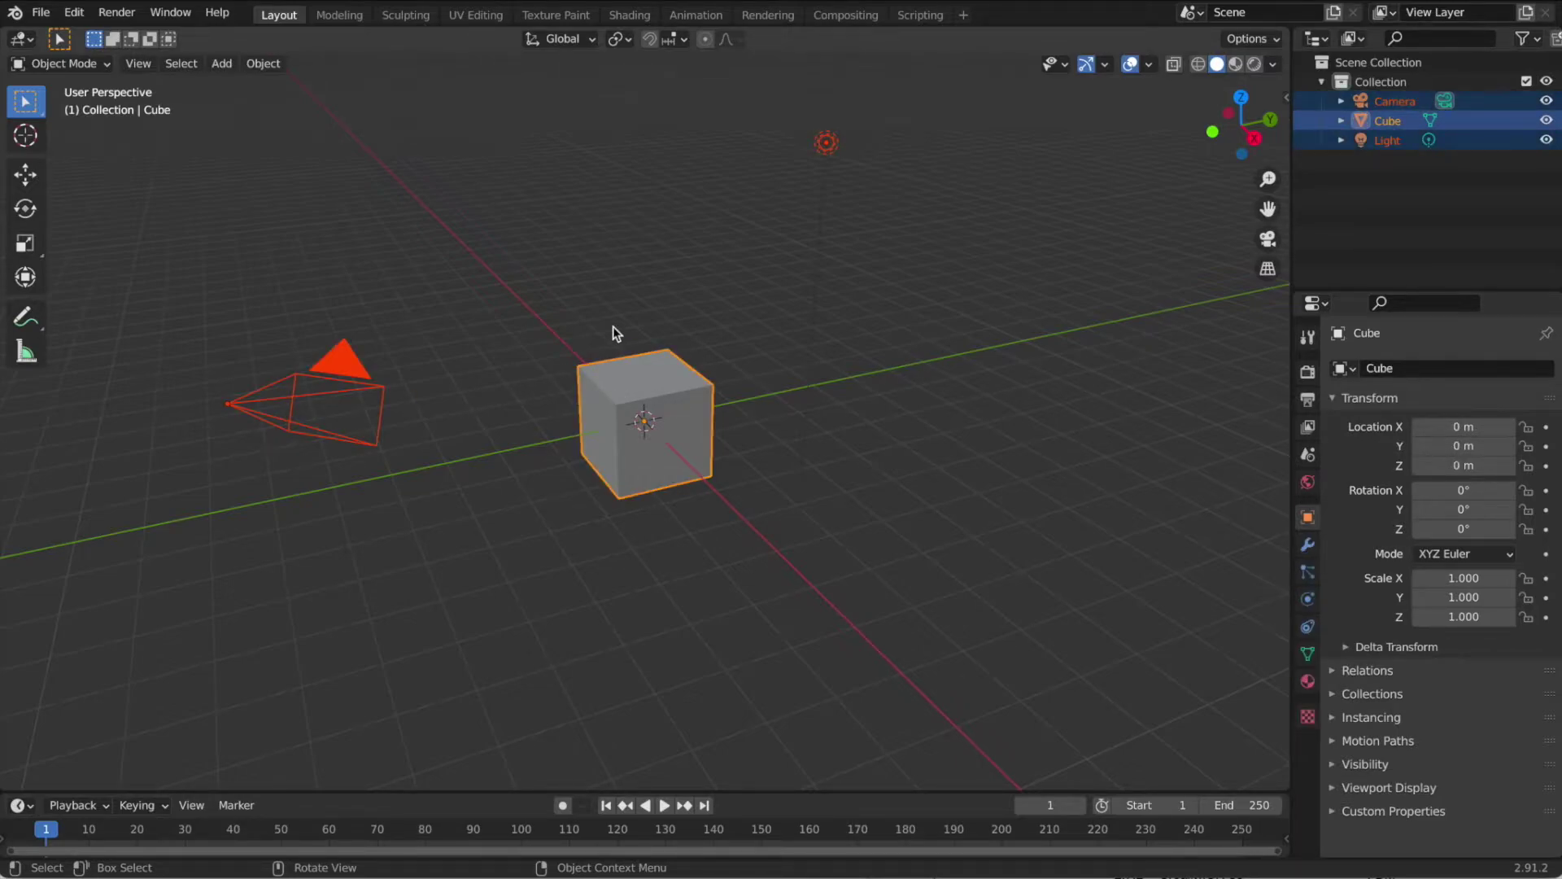
pyautogui.press('x')
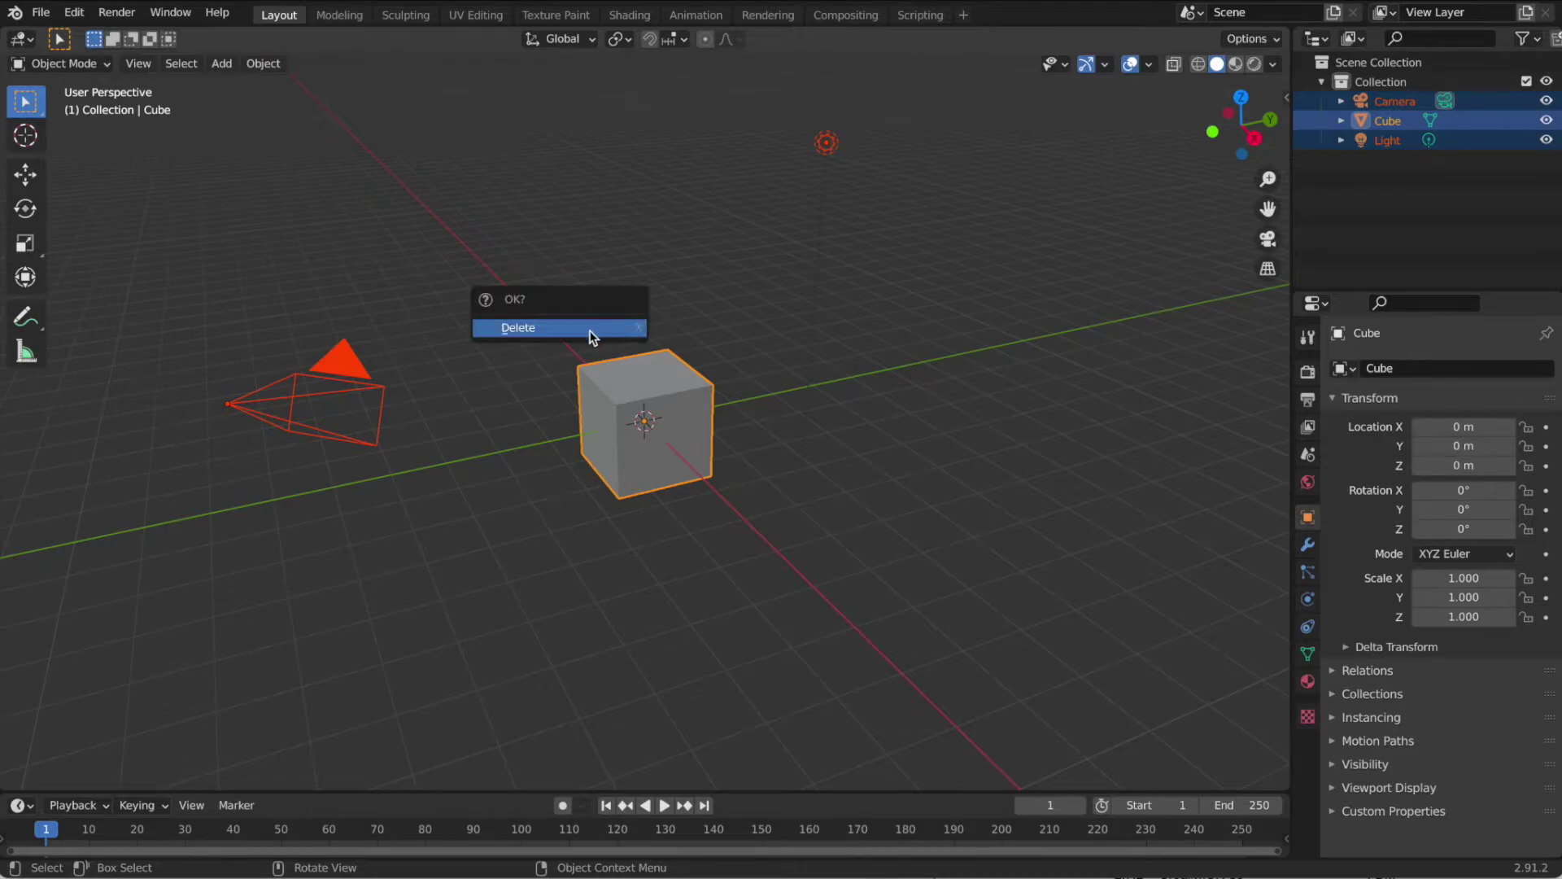
pyautogui.click(593, 334)
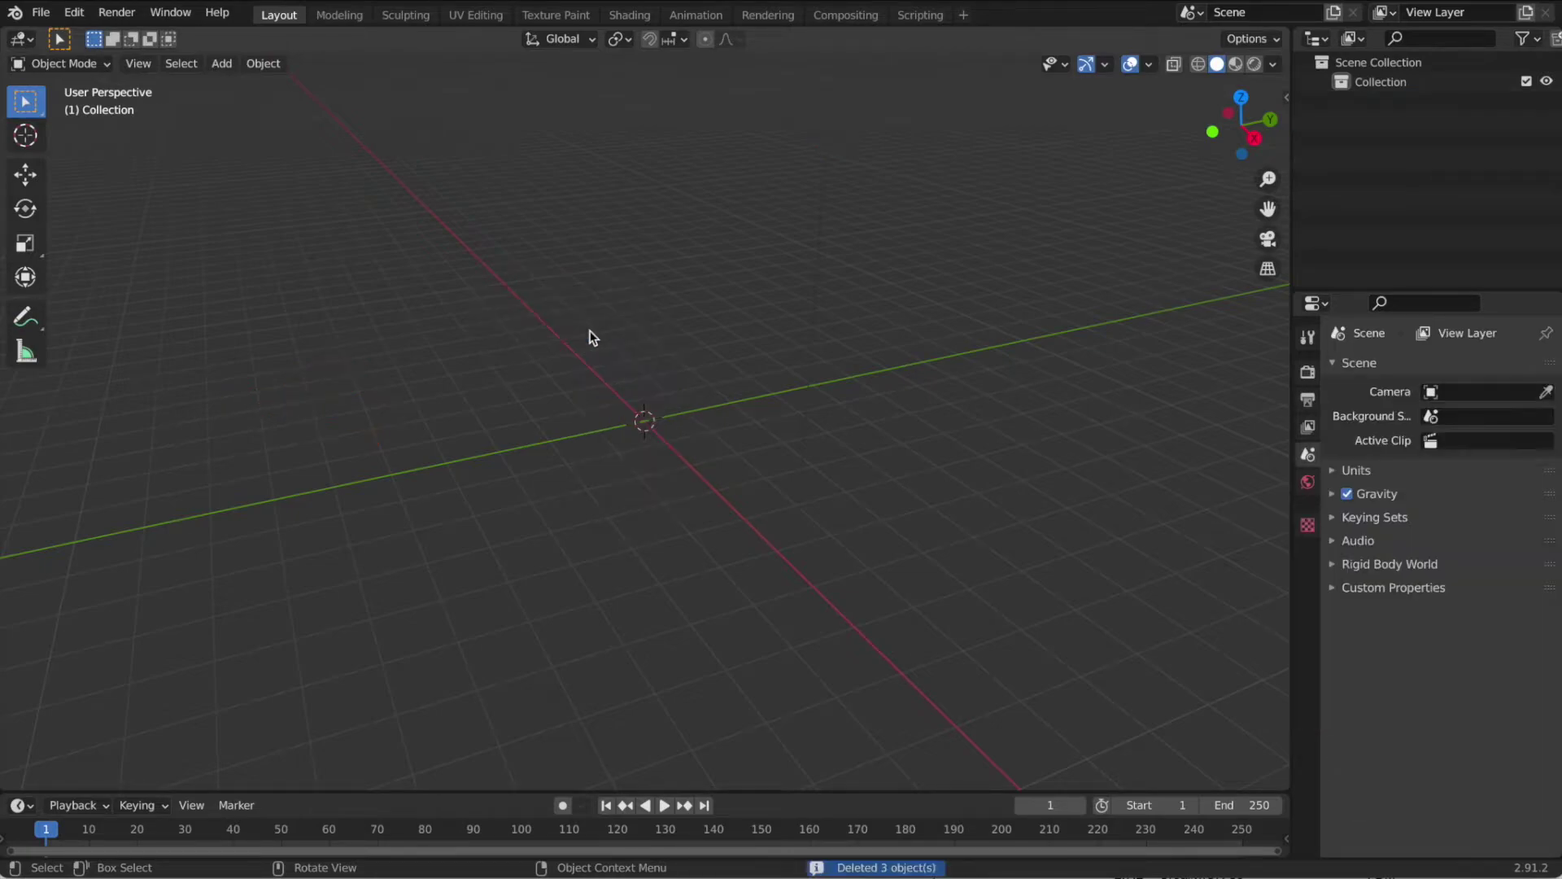
# Import scaled-rotated-sword.stl from the Downloads folder.
pyautogui.click(41, 12)
pyautogui.moveTo(96, 276)
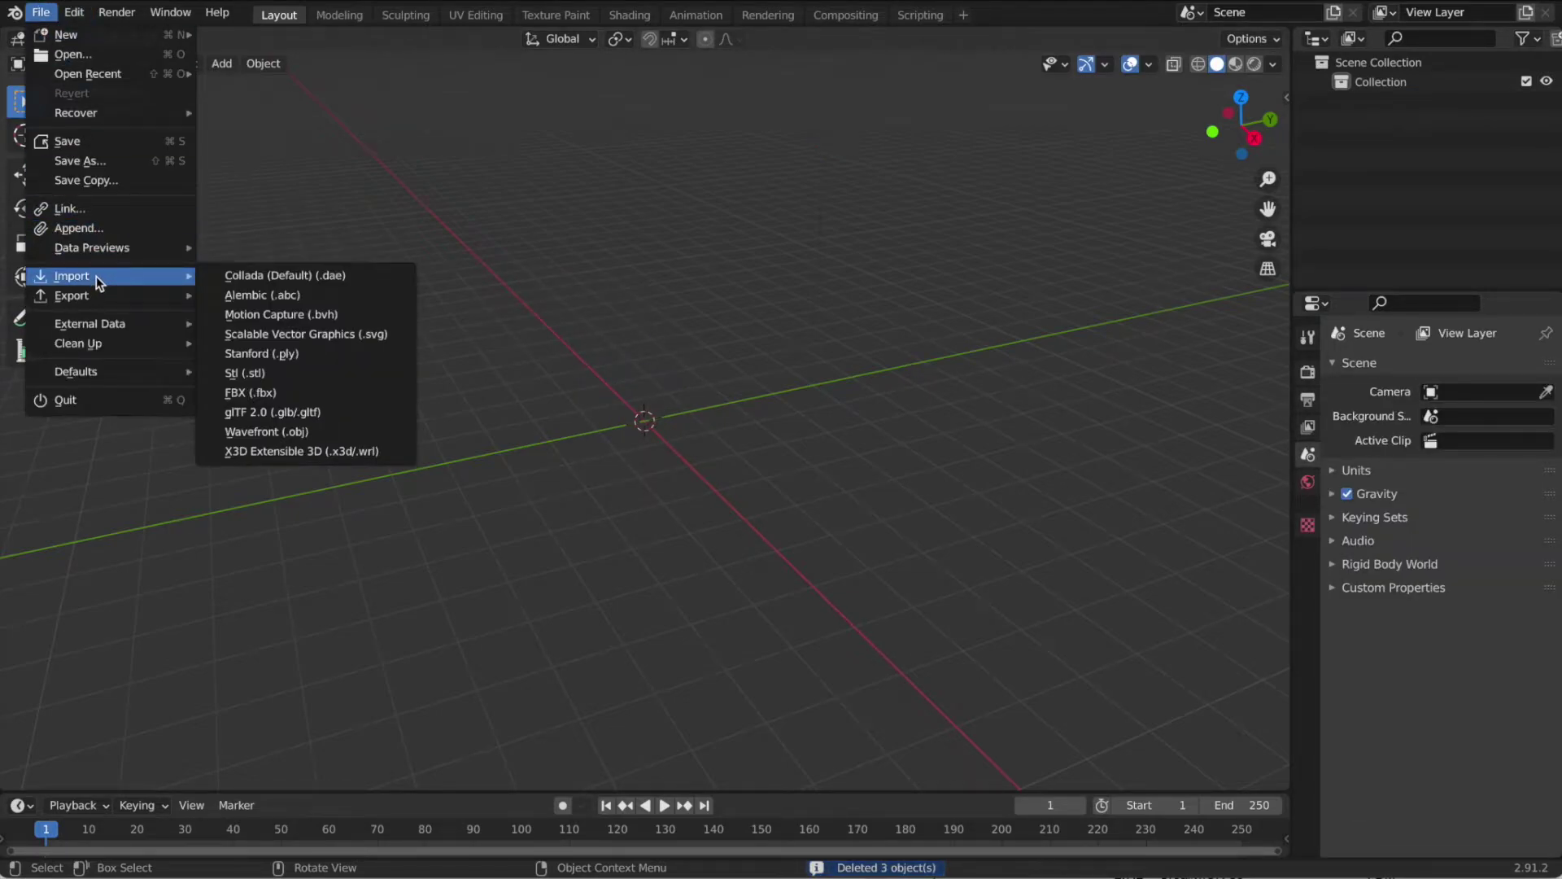
pyautogui.click(297, 371)
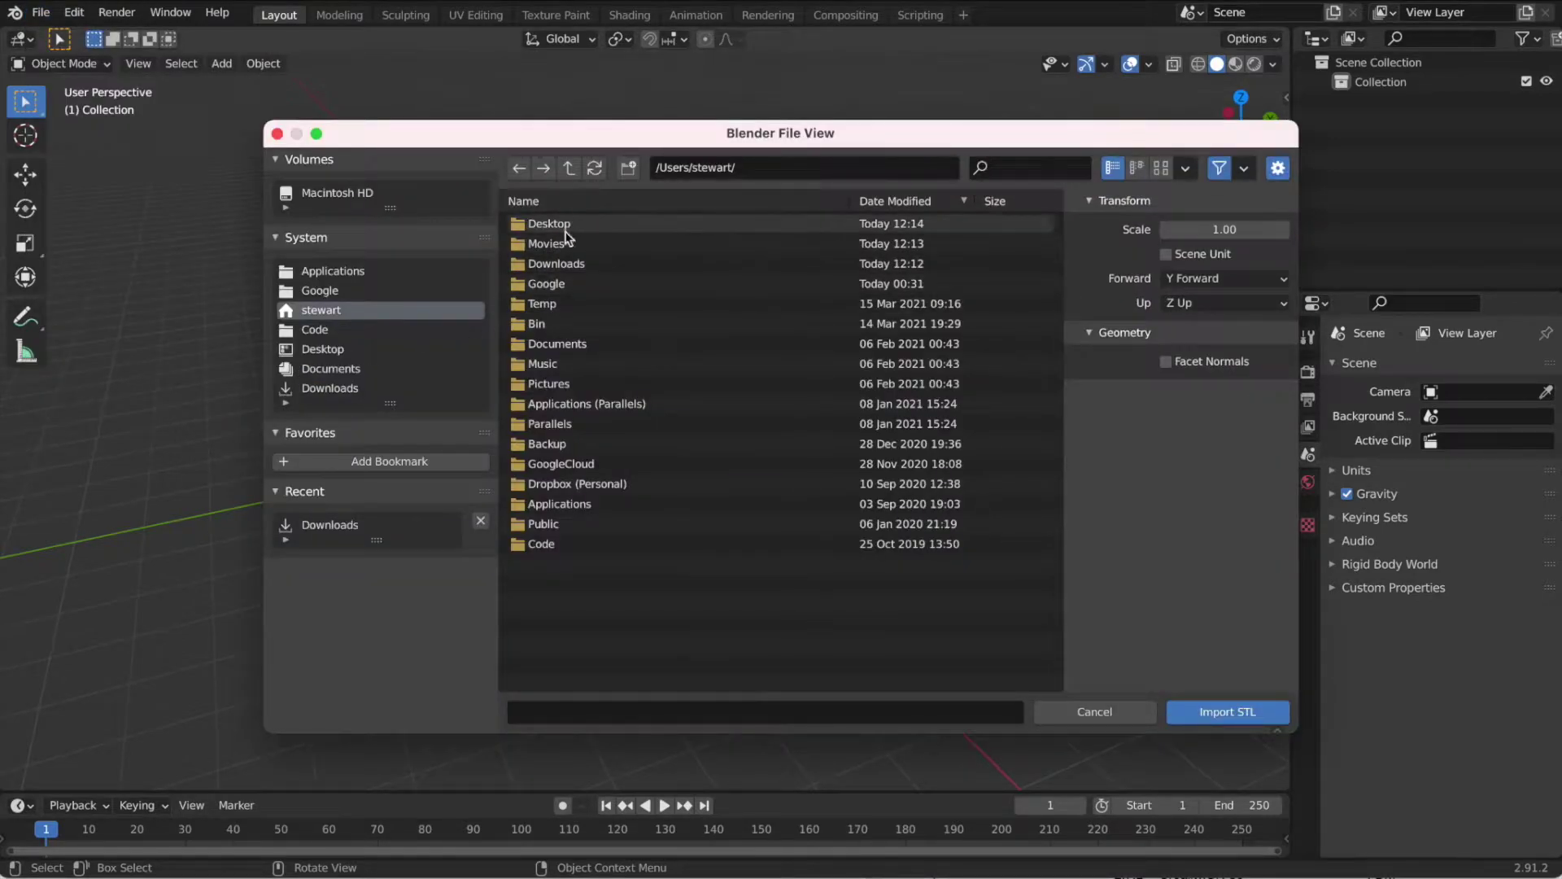
pyautogui.doubleClick(558, 262)
pyautogui.doubleClick(573, 244)
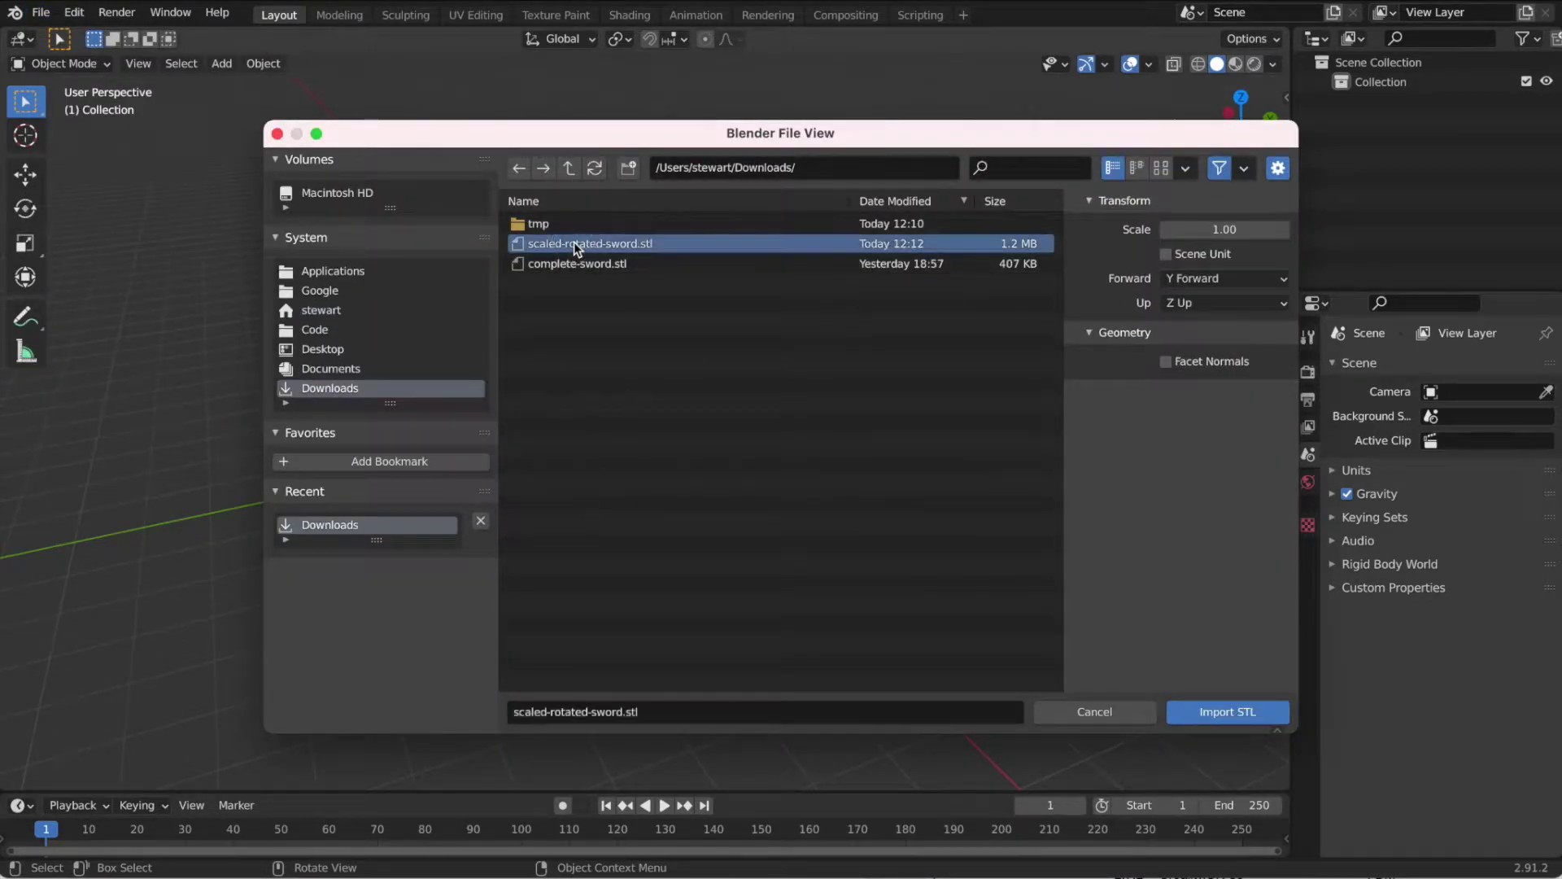
pyautogui.scroll(-6, 602, 342)
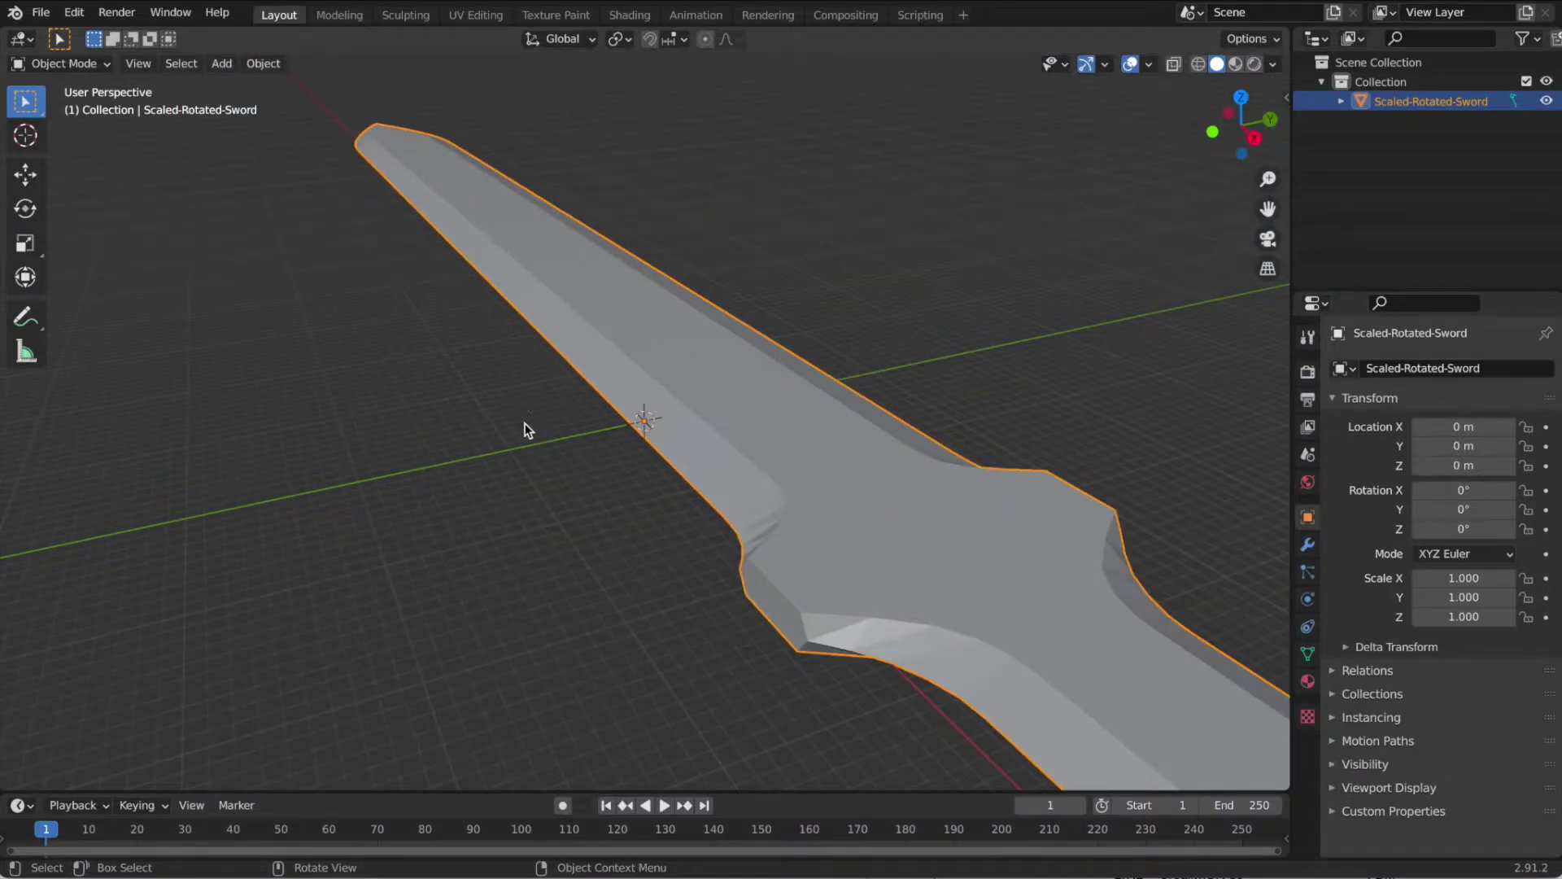
# Scale the sword down uniformly to 0.207 on X, Y and Z.
pyautogui.moveTo(522, 427); pyautogui.dragTo(724, 456, button='middle')
pyautogui.scroll(2, 725, 456)
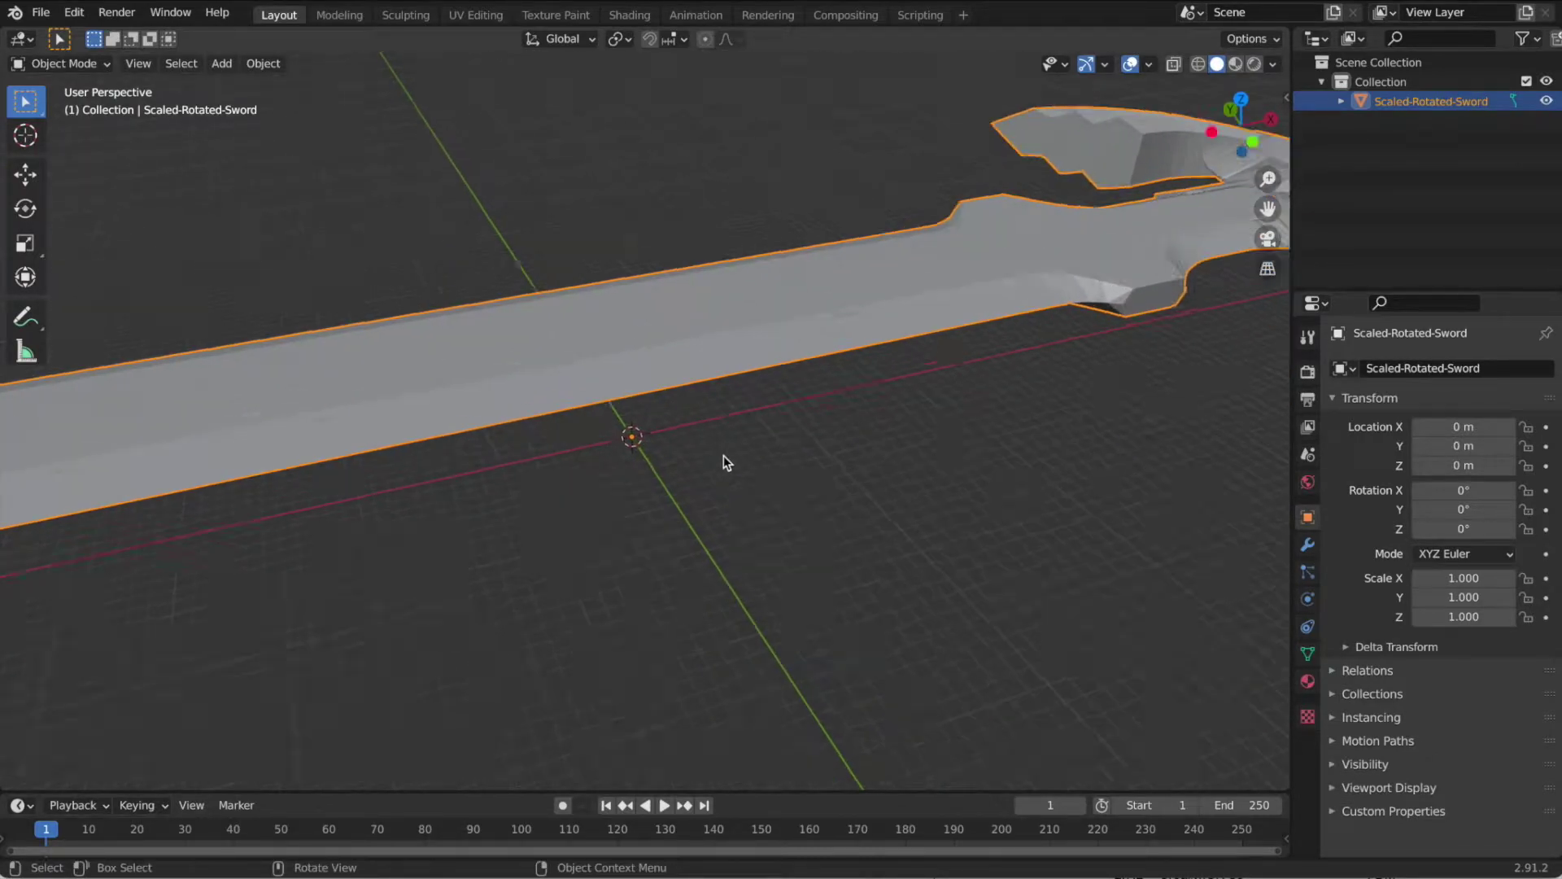
pyautogui.press('s')
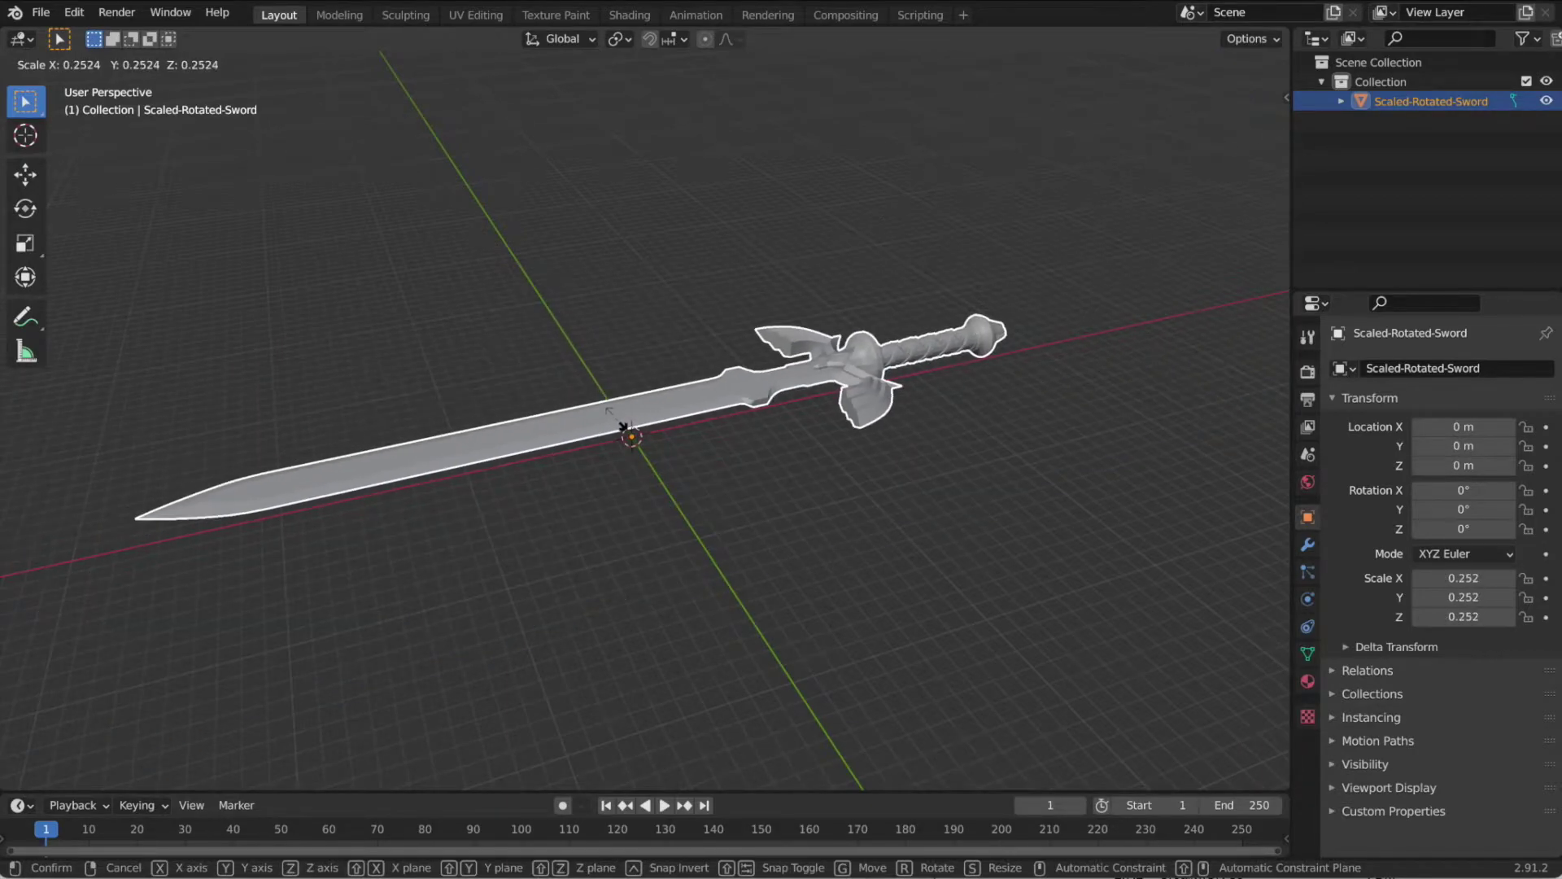
pyautogui.click(618, 420)
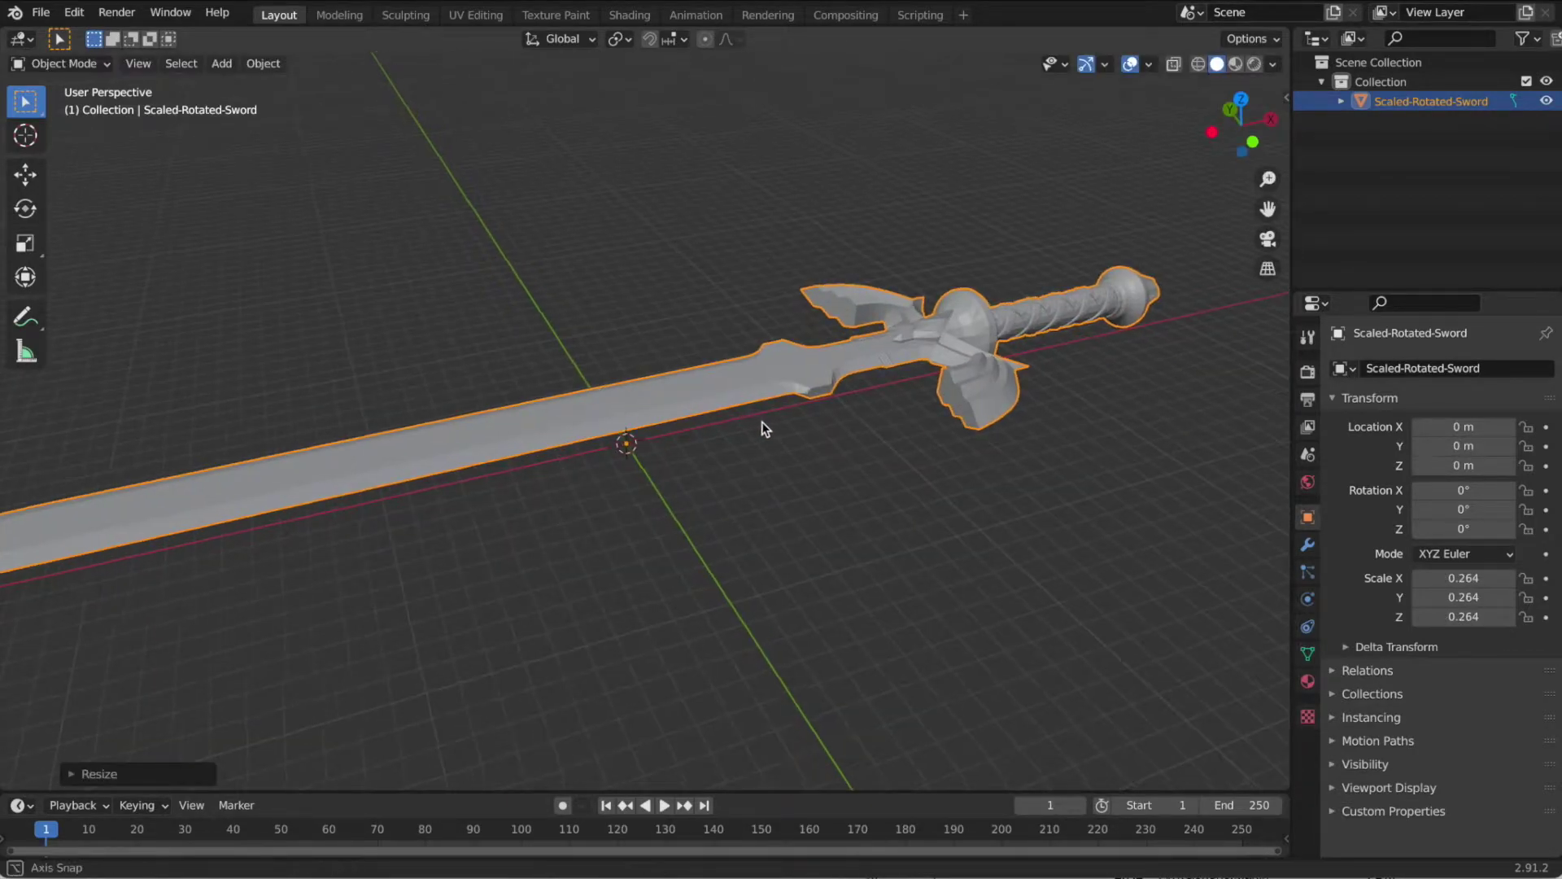
pyautogui.moveTo(760, 423); pyautogui.dragTo(808, 402, button='middle')
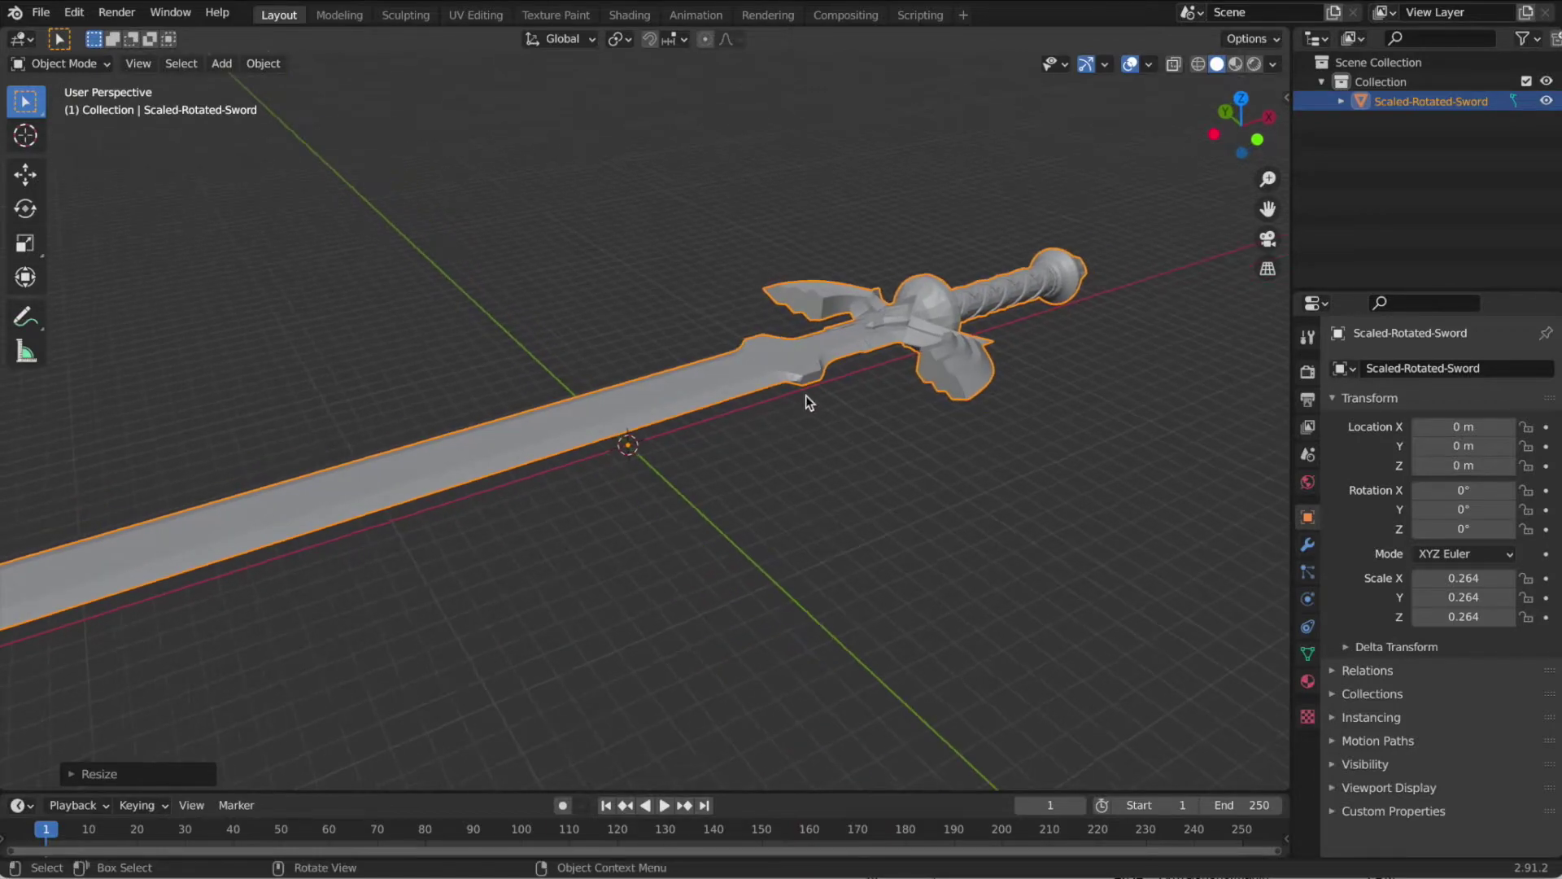
pyautogui.press('s')
pyautogui.click(761, 405)
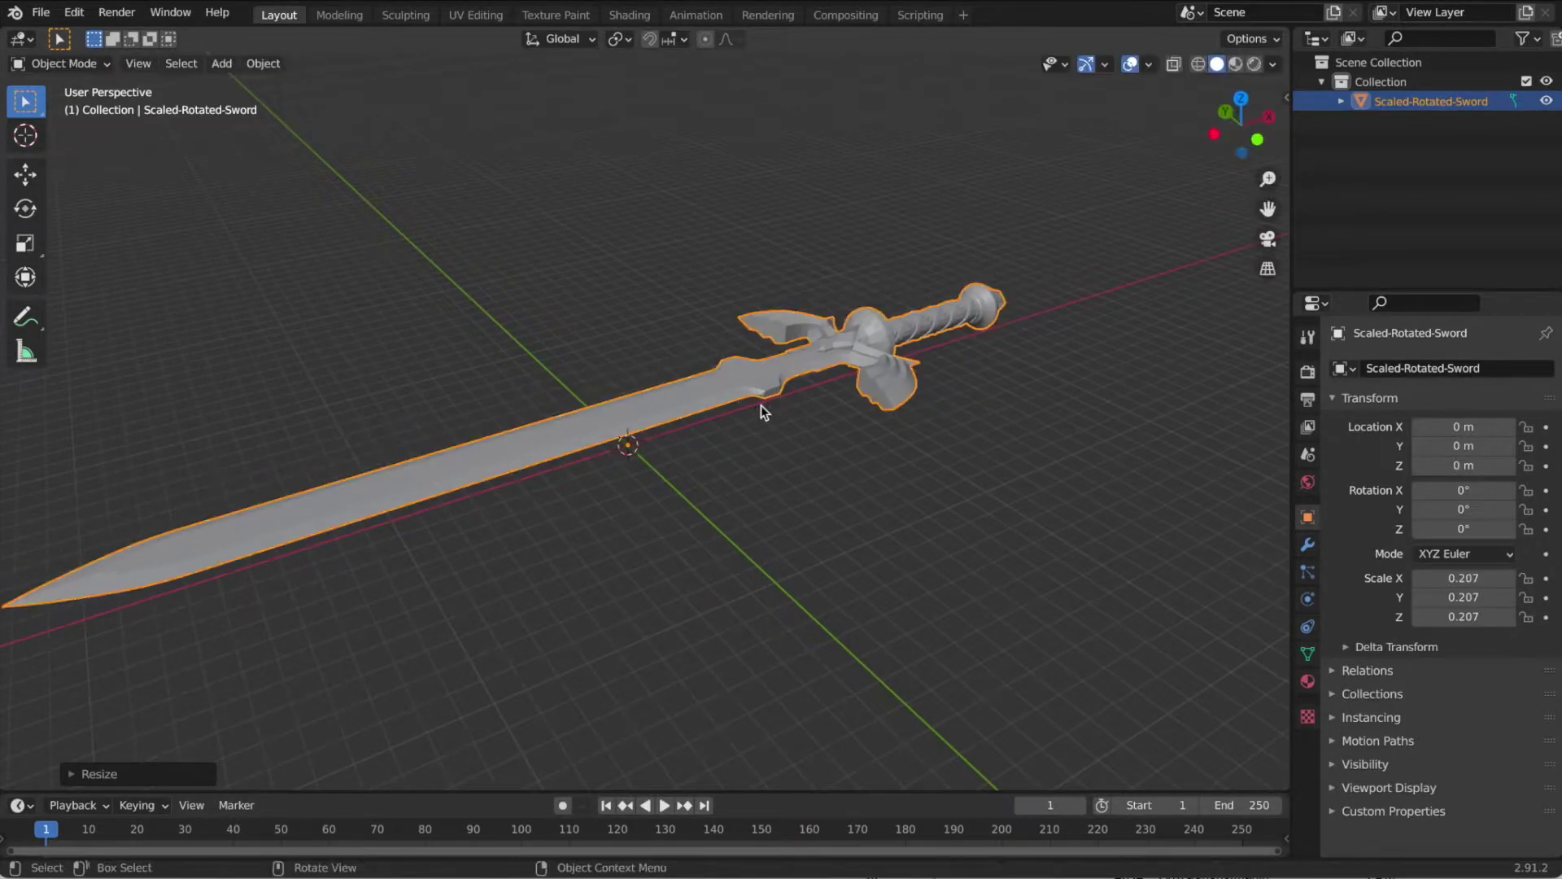
pyautogui.press('s')
pyautogui.rightClick(625, 453)
# Zoom around the scaled sword and deselect it.
pyautogui.scroll(3, 631, 440)
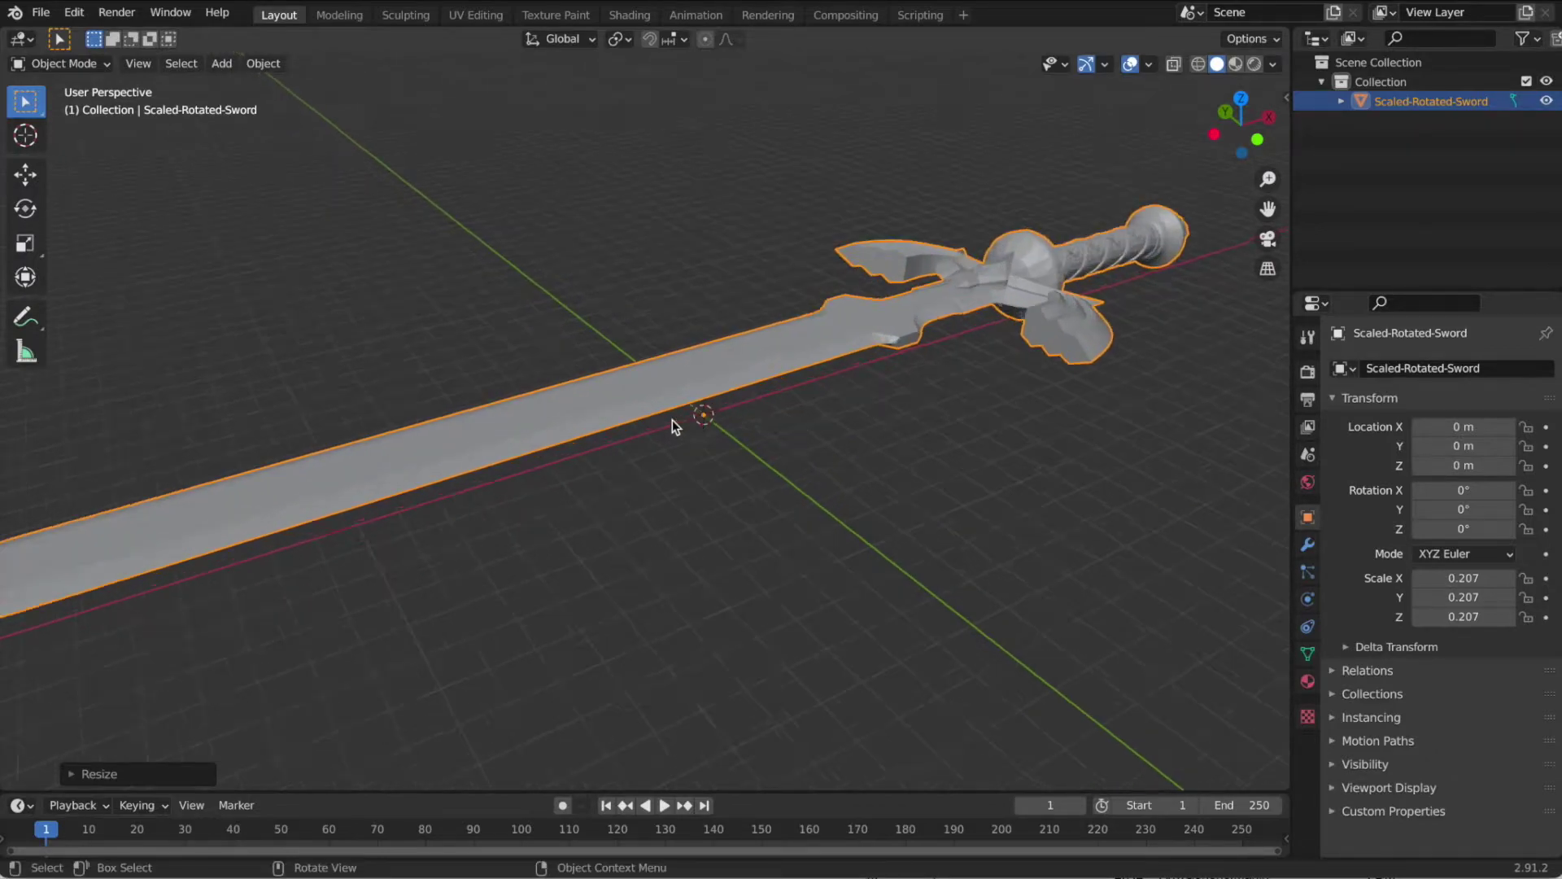
pyautogui.scroll(-8, 672, 420)
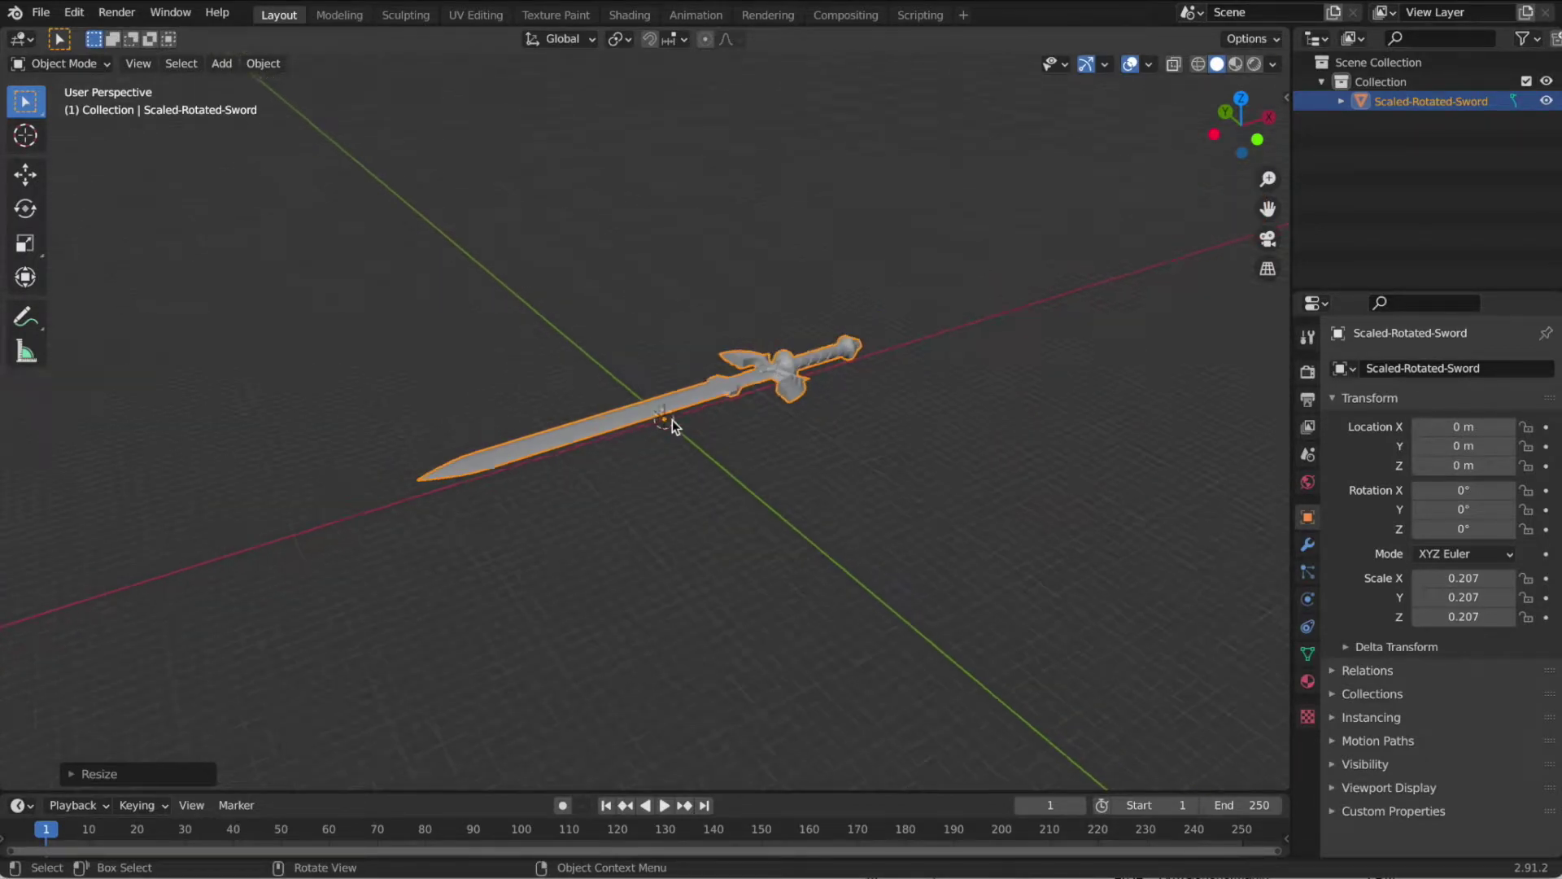
pyautogui.scroll(-3, 672, 420)
pyautogui.scroll(12, 672, 420)
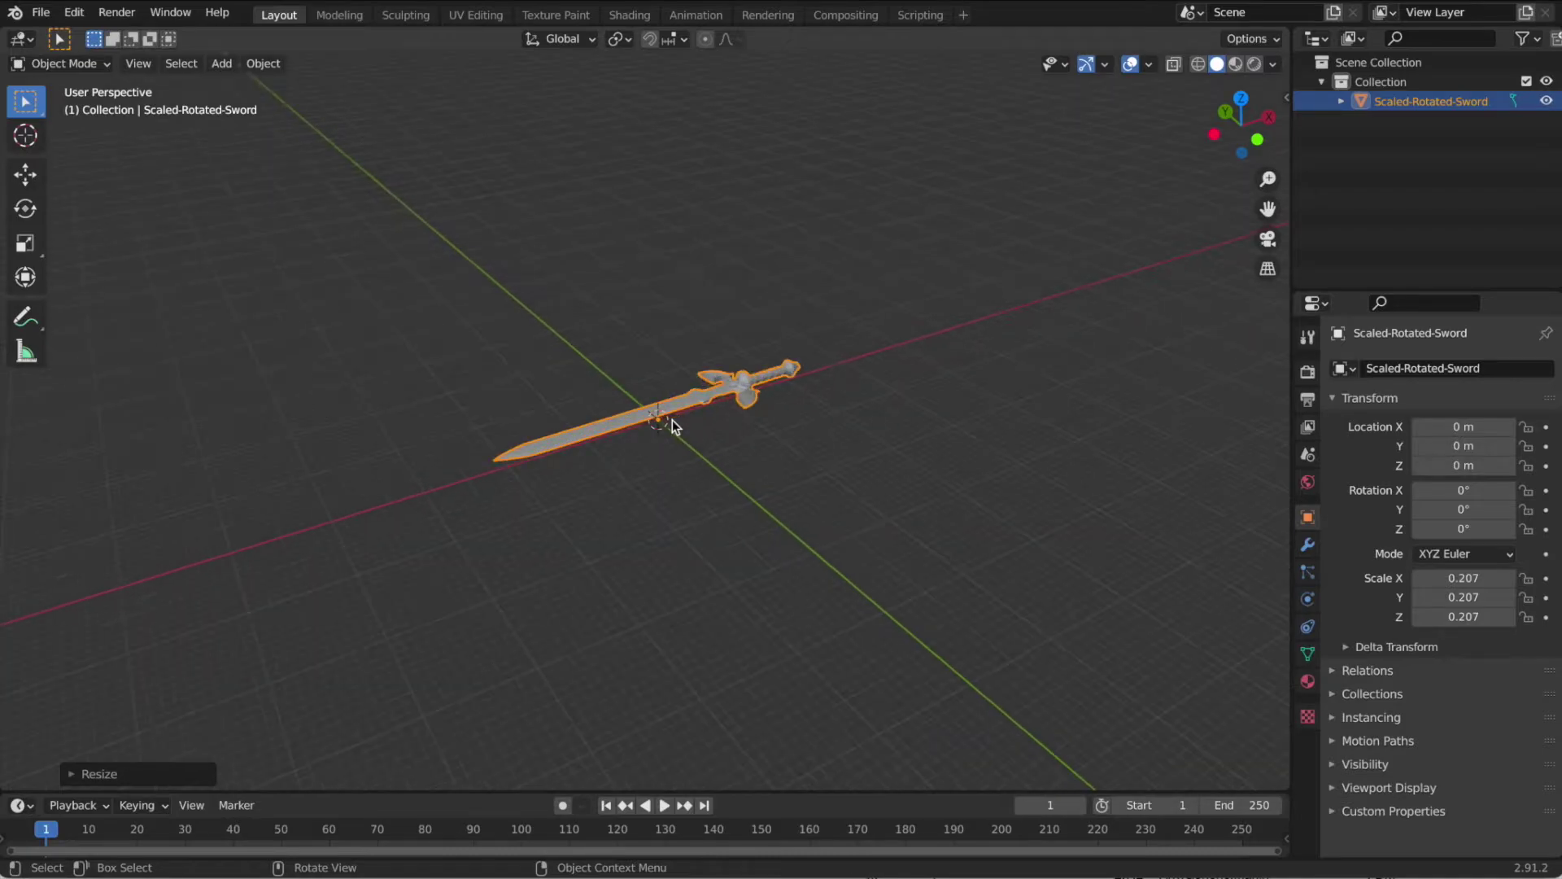
pyautogui.scroll(-3, 672, 420)
pyautogui.scroll(3, 691, 412)
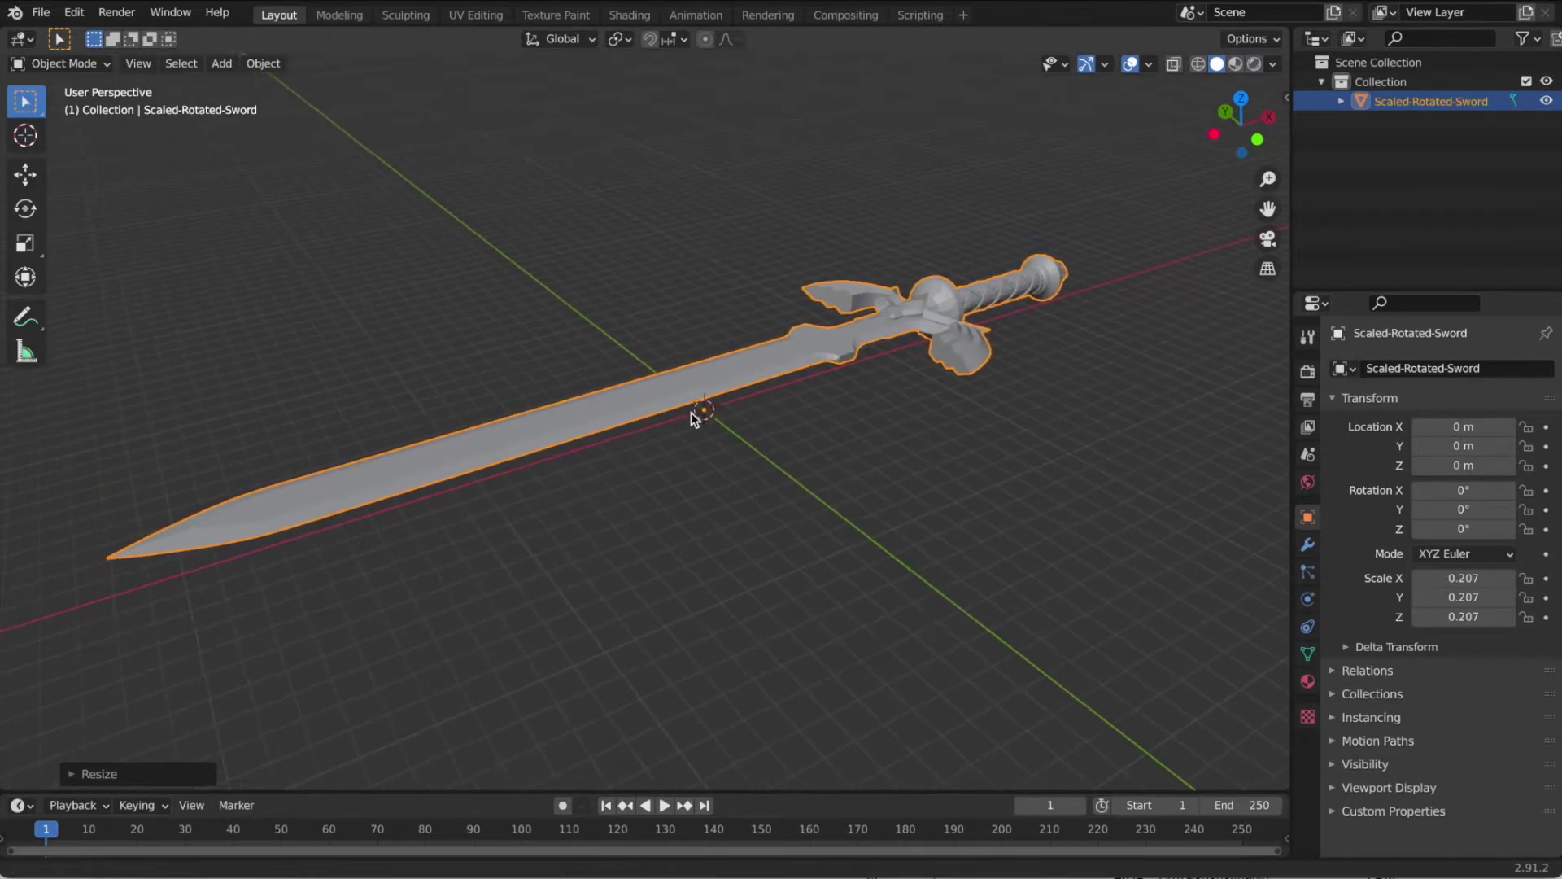
pyautogui.scroll(6, 691, 412)
pyautogui.click(691, 412)
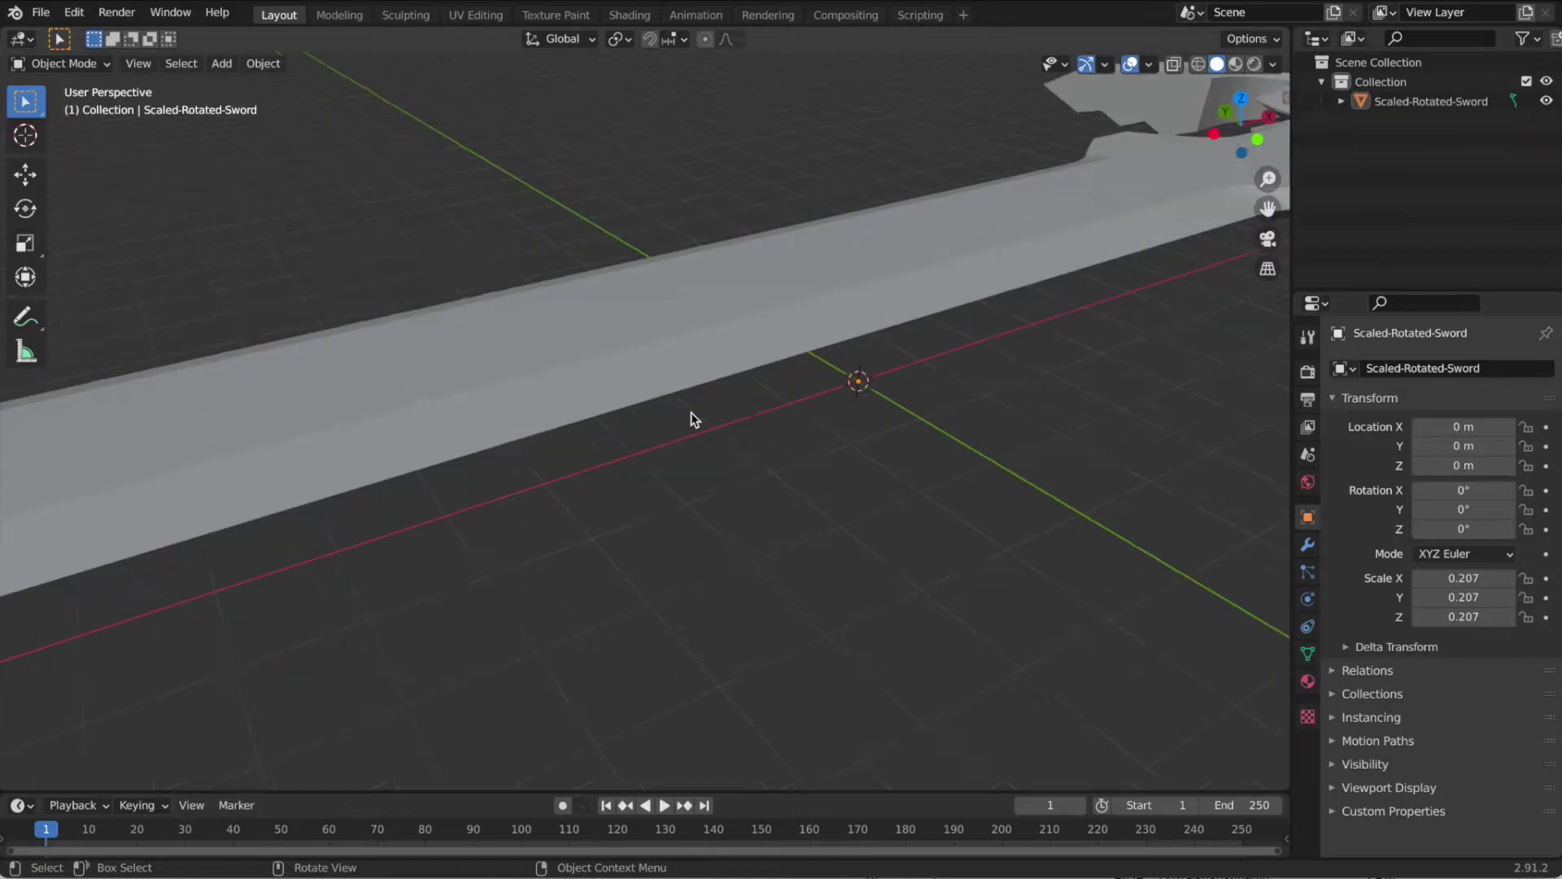
# In Edit Mode, duplicate a blade-edge vertex and move it beside the sword with Z locked.
pyautogui.press('Tab')
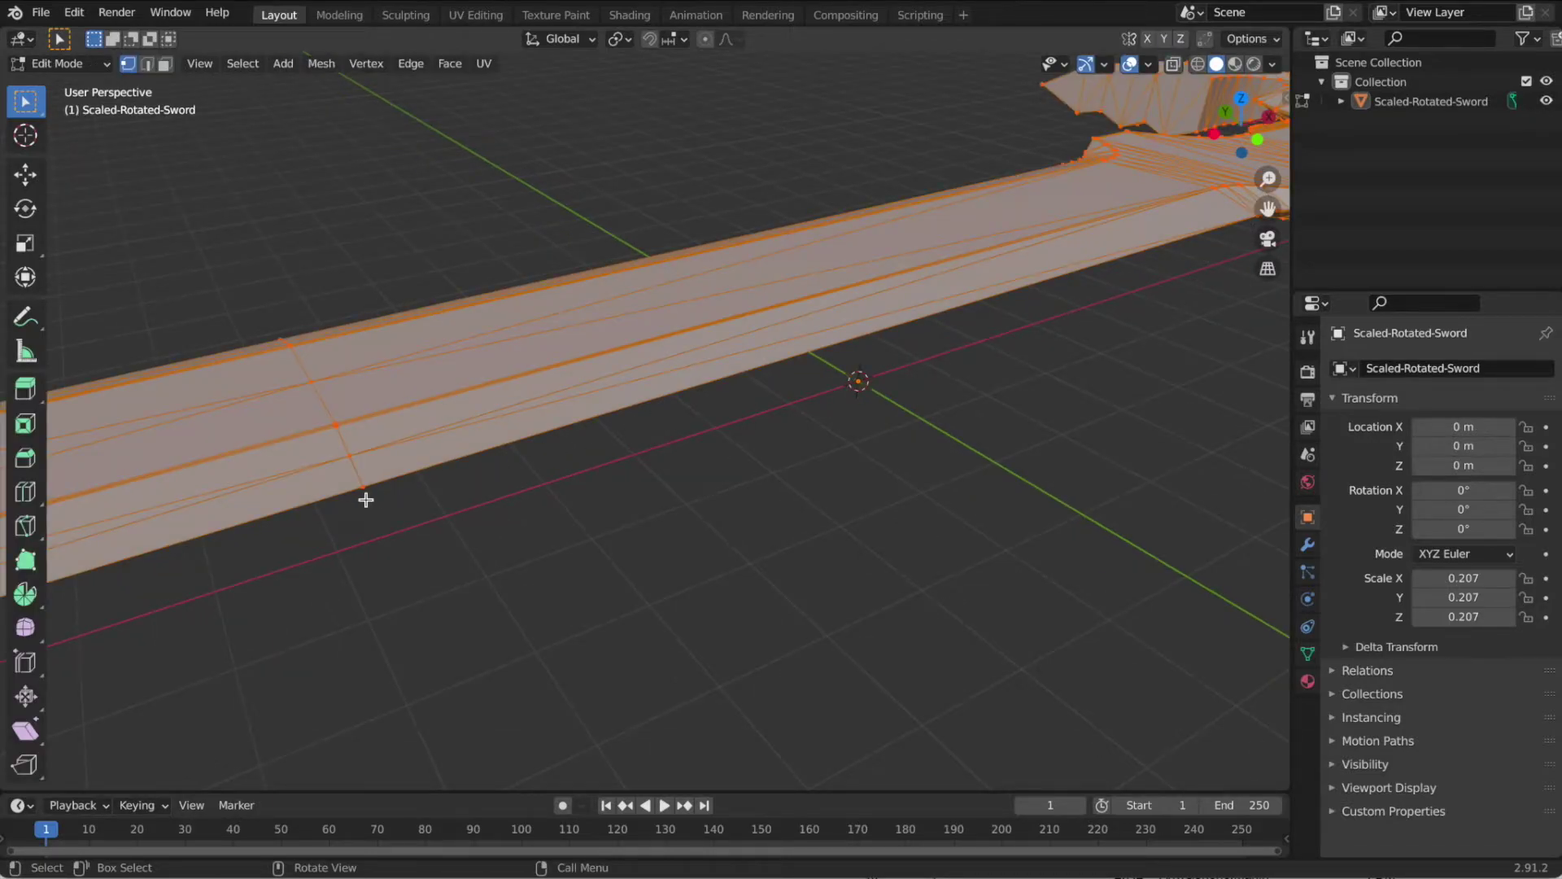
pyautogui.keyDown('shift'); pyautogui.moveTo(365, 500); pyautogui.dragTo(486, 472, button='middle'); pyautogui.keyUp('shift')
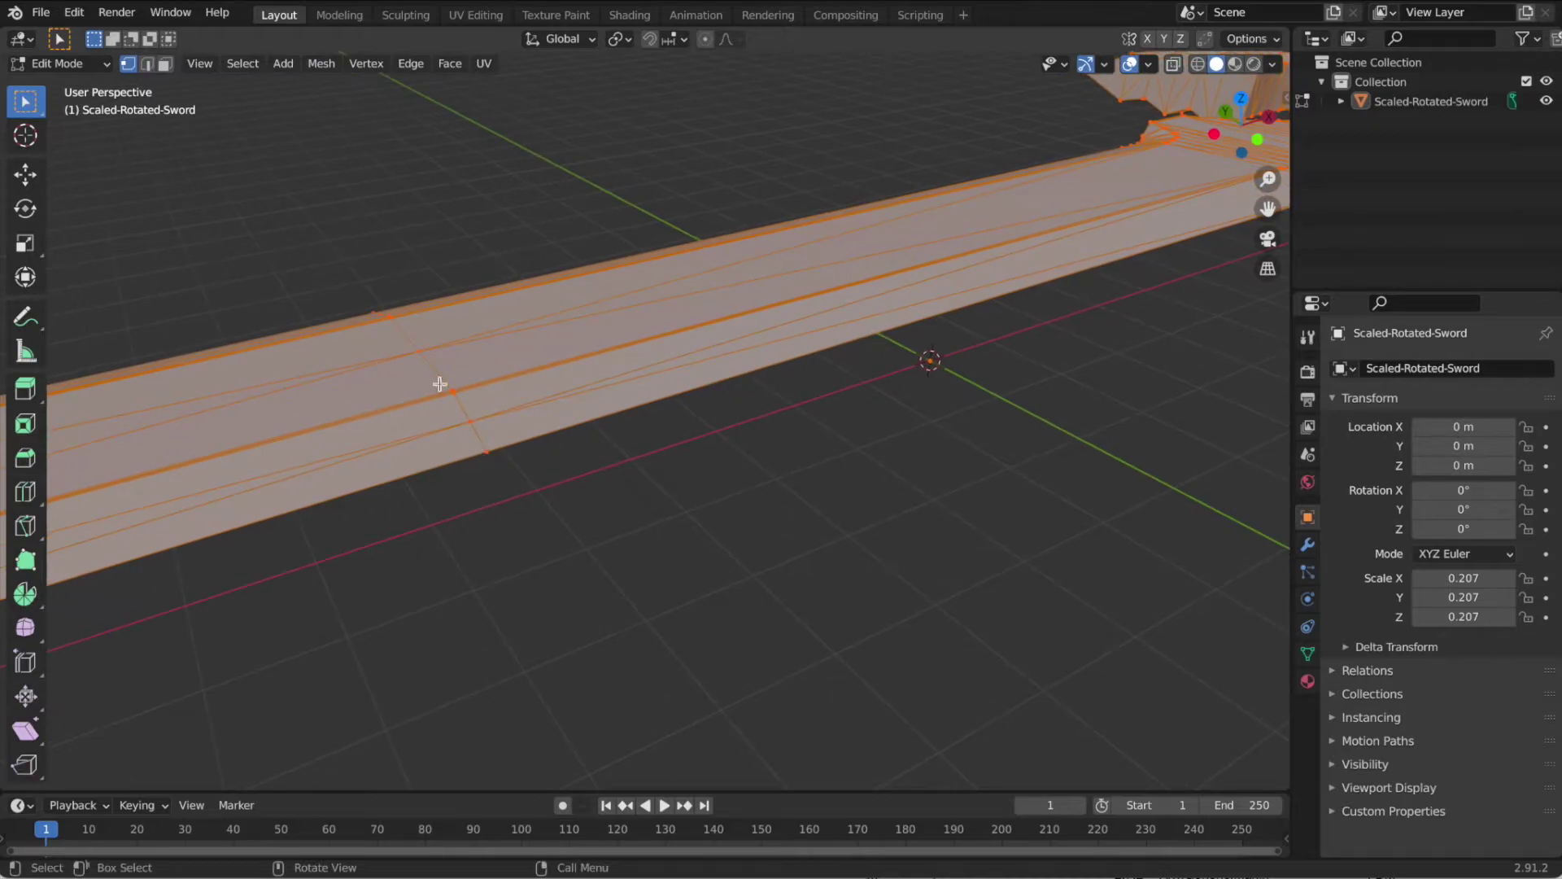
pyautogui.click(488, 452)
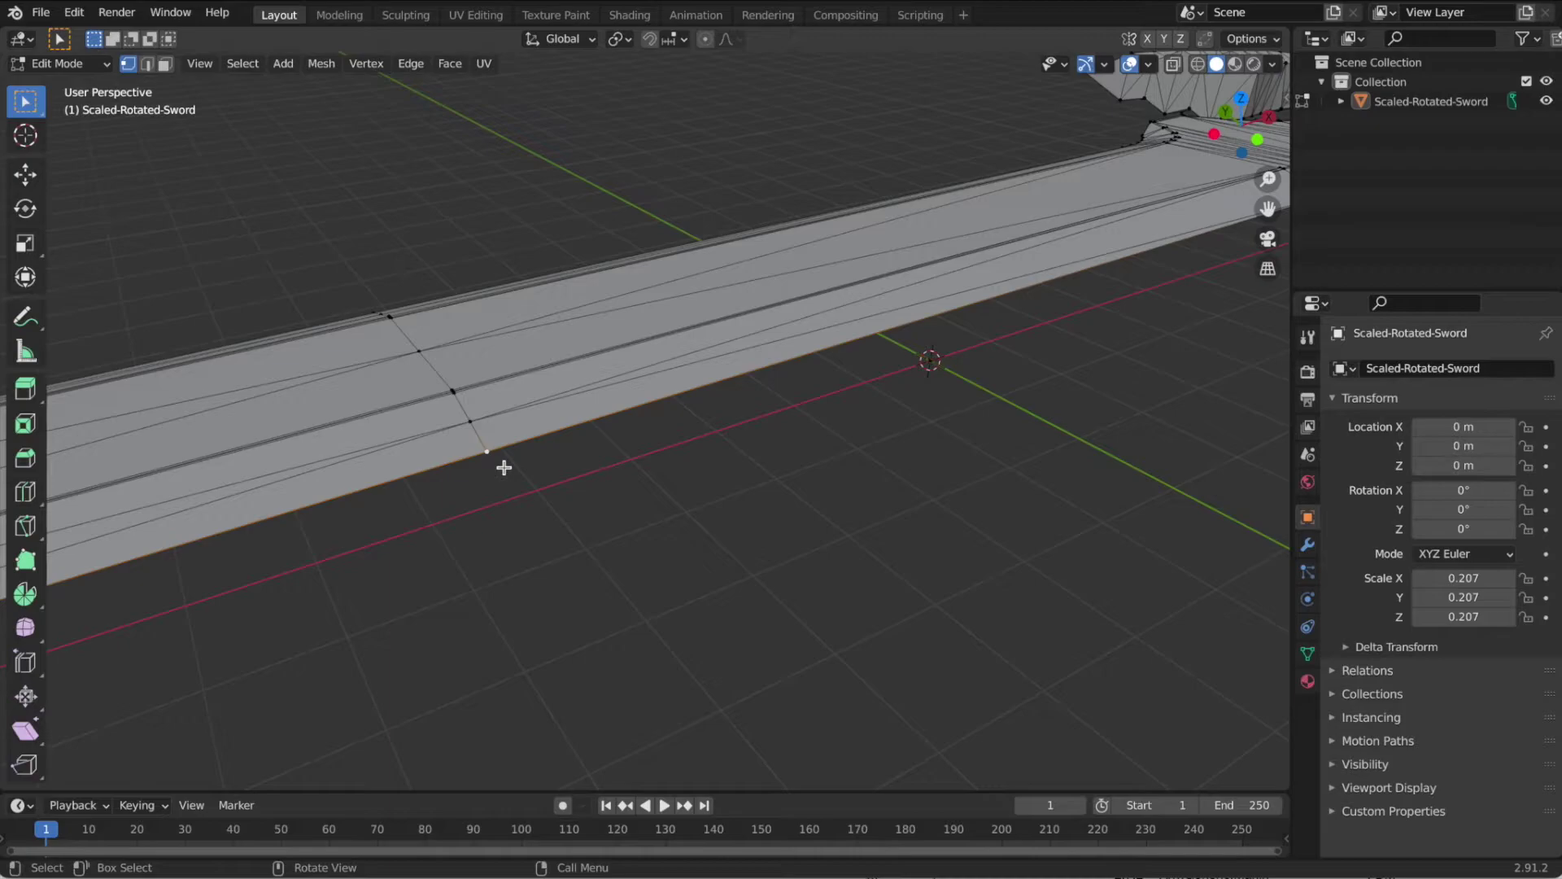
pyautogui.keyDown('shift'); pyautogui.moveTo(504, 467); pyautogui.dragTo(589, 444, button='middle'); pyautogui.keyUp('shift')
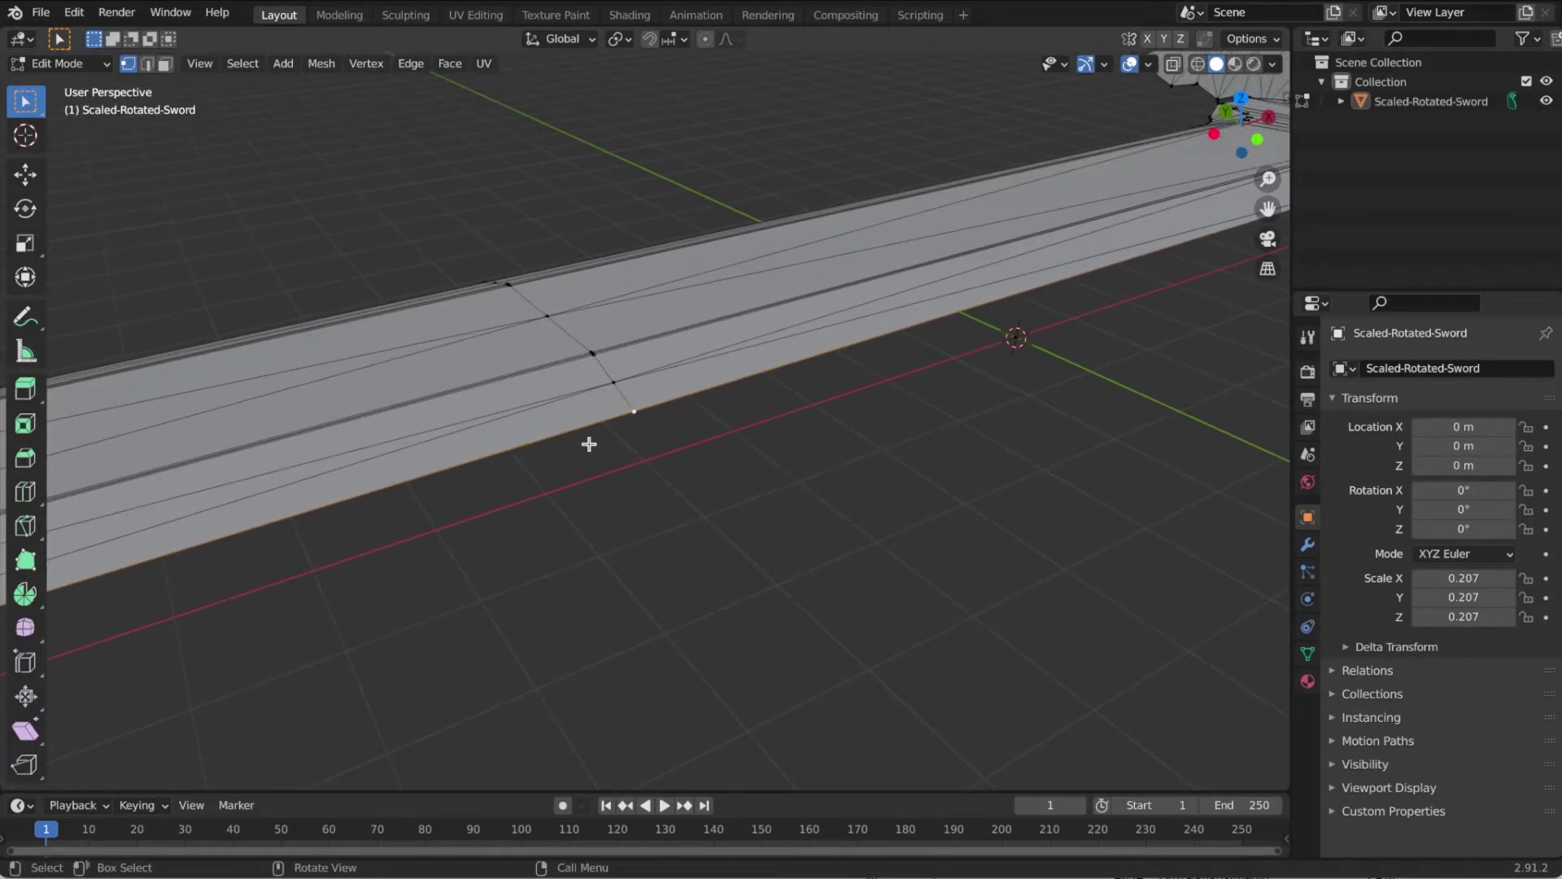
pyautogui.press('g')
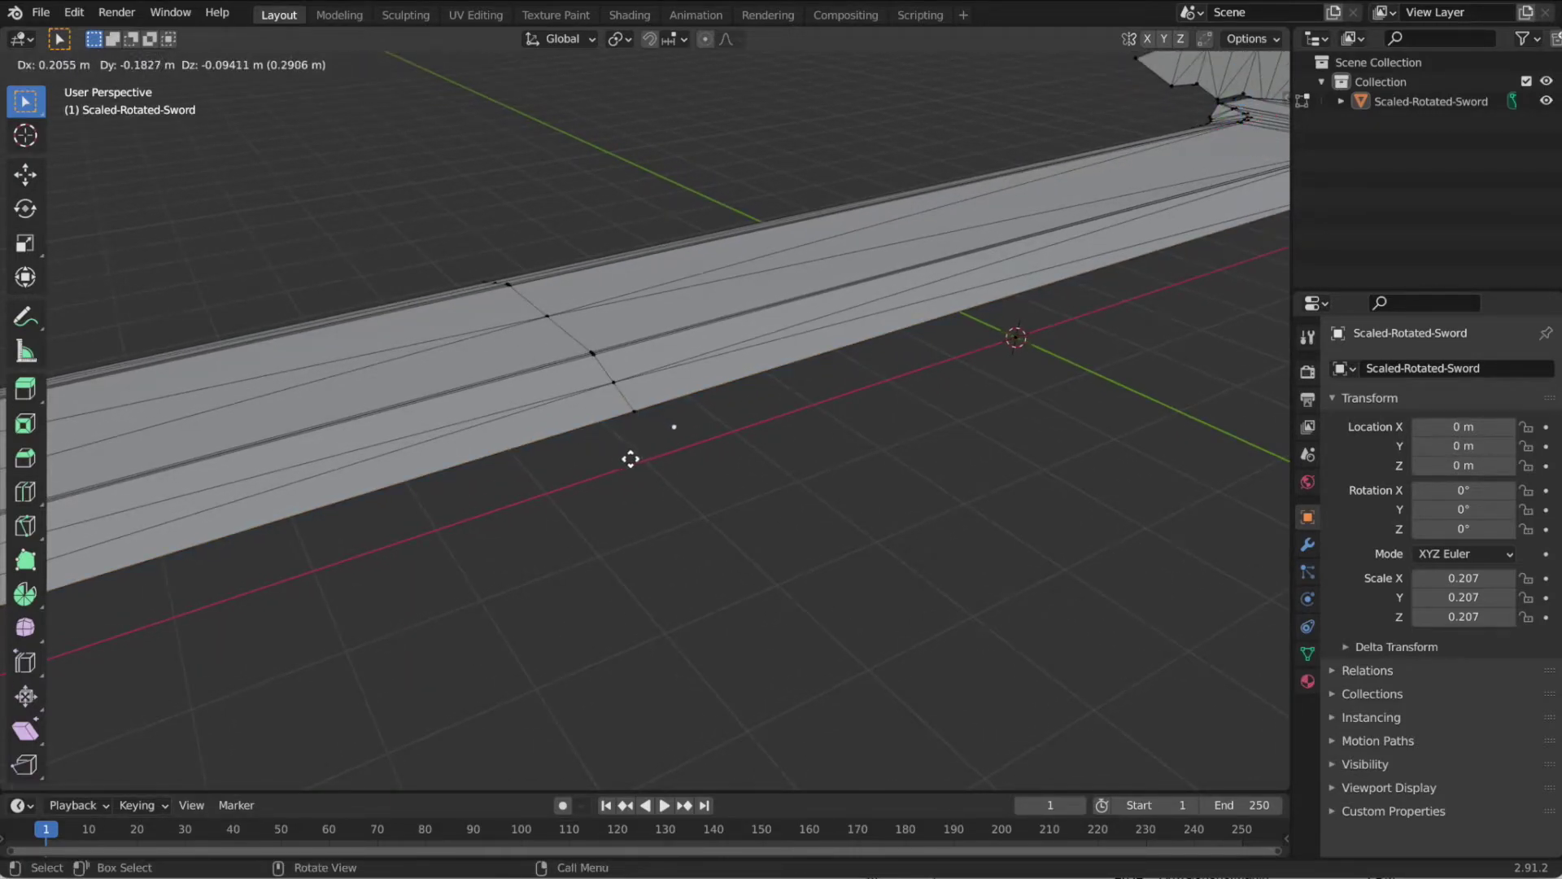
pyautogui.hotkey('shift', 'z')
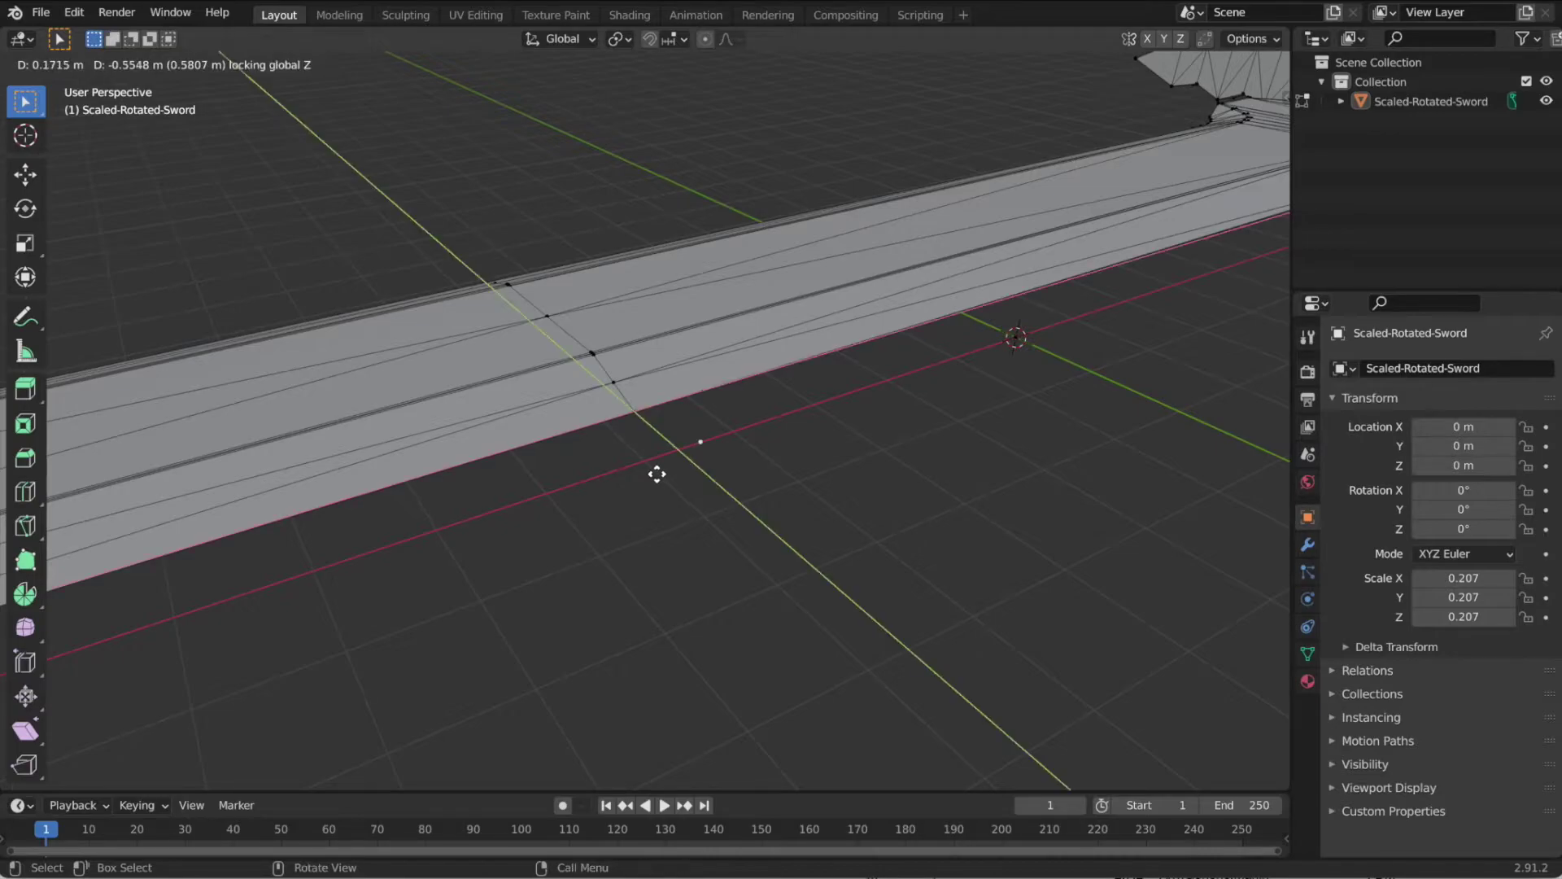
pyautogui.click(602, 518)
pyautogui.moveTo(602, 518); pyautogui.dragTo(742, 547, button='middle')
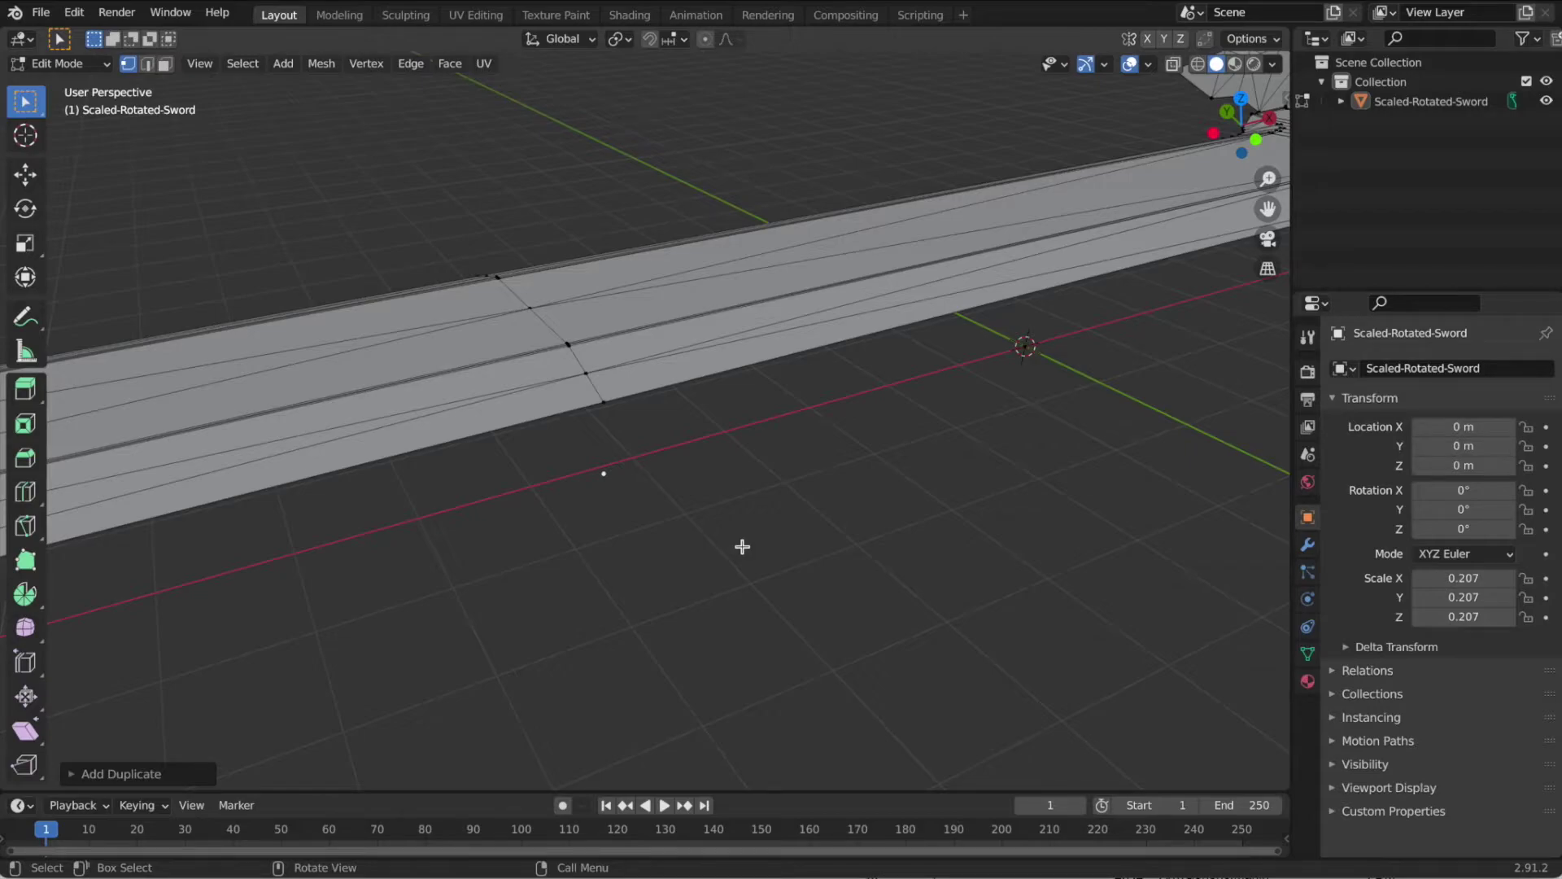
# Extrude the lone vertex along X into an edge.
pyautogui.press('e')
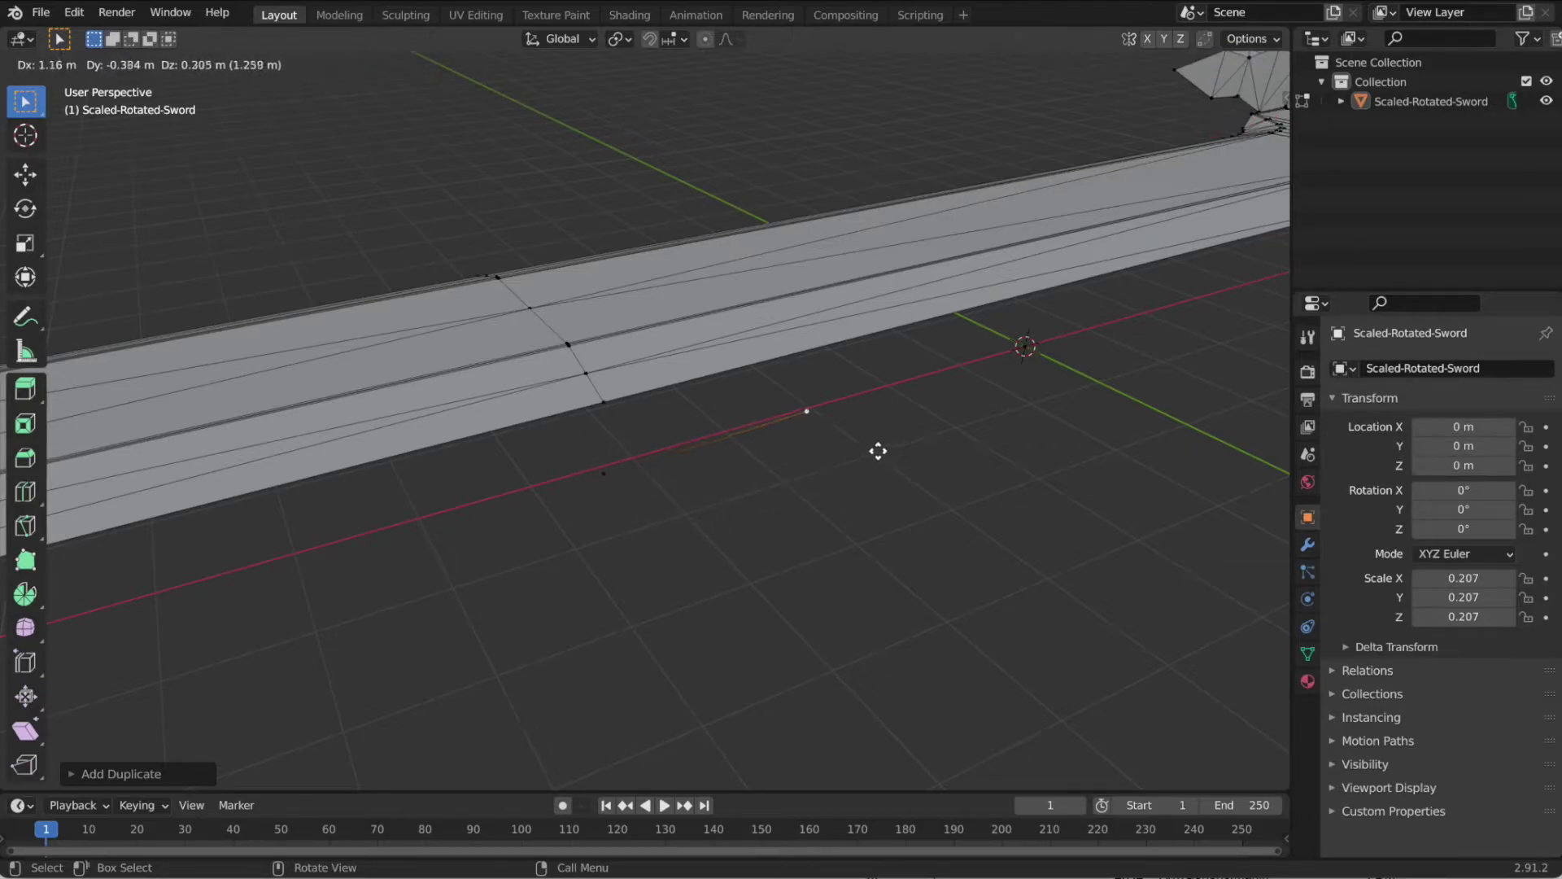
pyautogui.press('y')
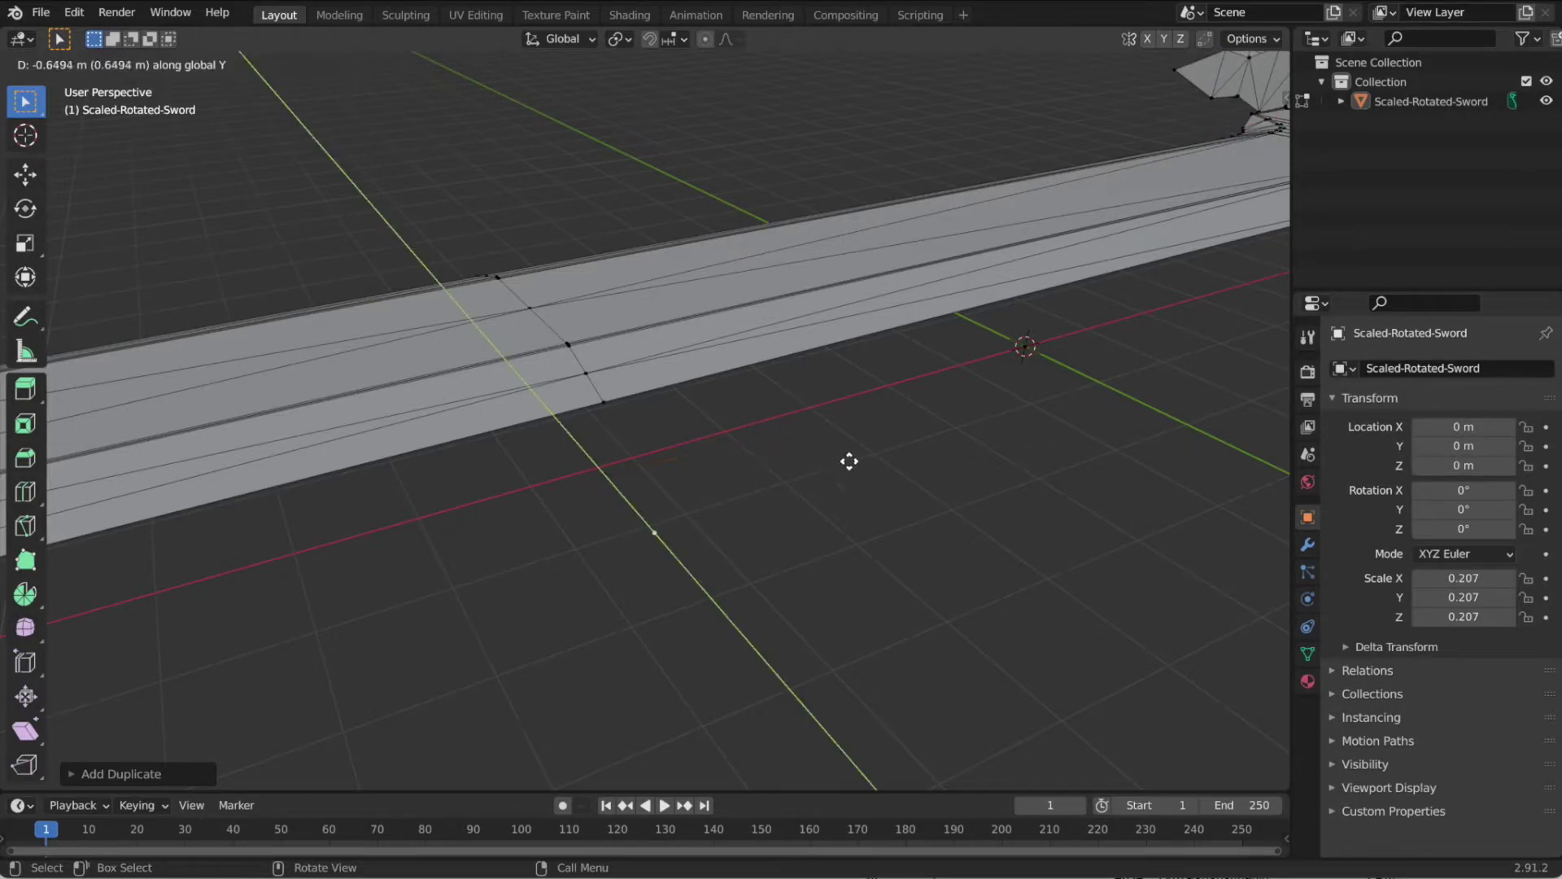
pyautogui.press('x')
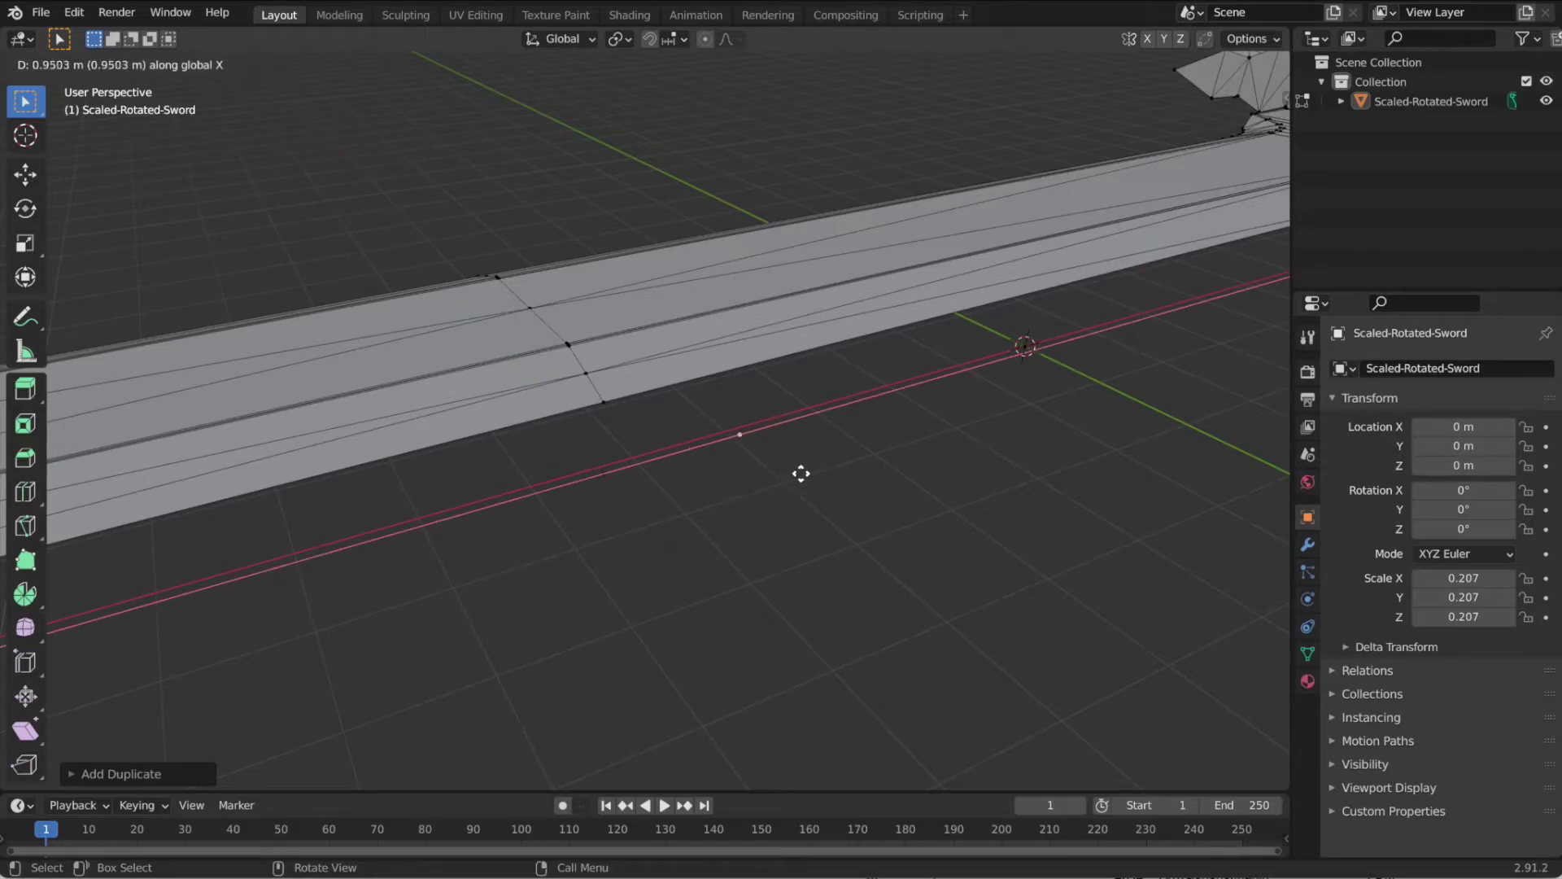
pyautogui.click(809, 471)
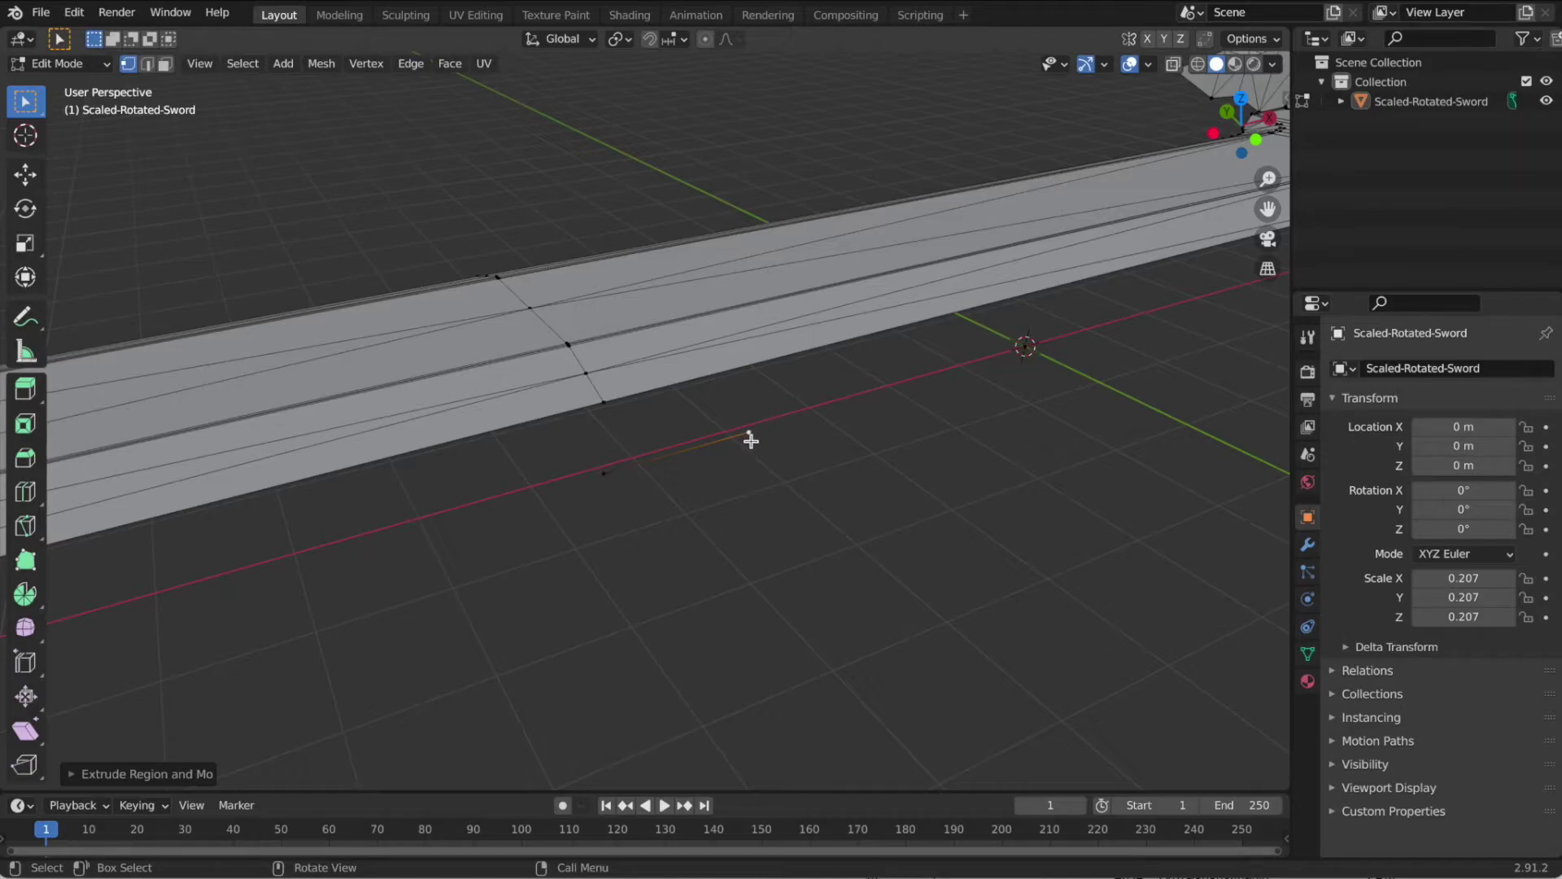
# Select the new edge and extrude it along Y into a face.
pyautogui.hotkey('ctrl', 'l')
pyautogui.press('e')
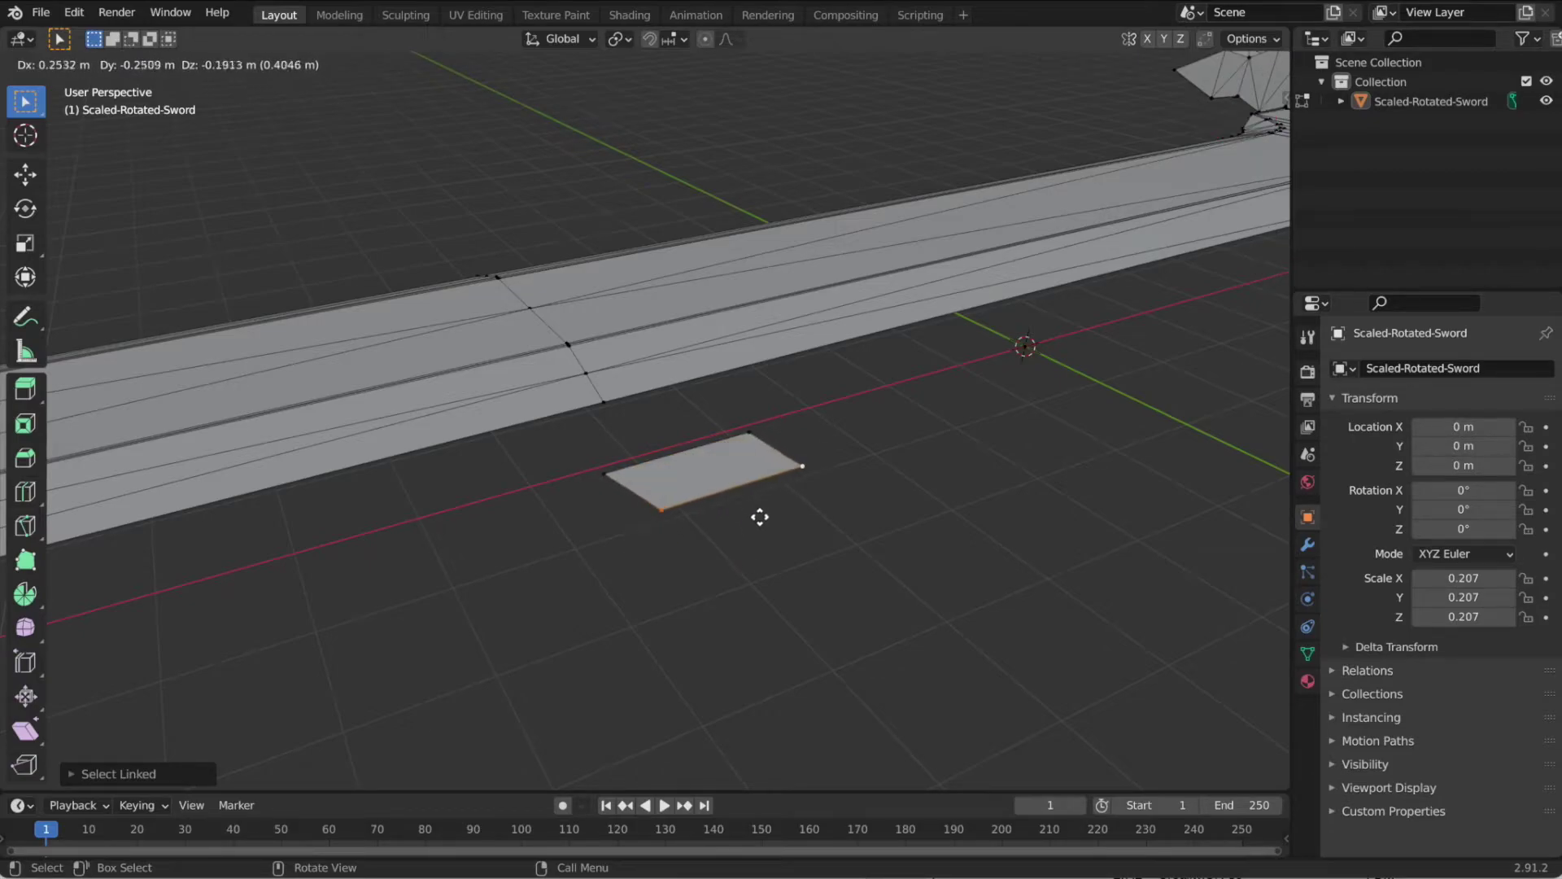
pyautogui.press('y')
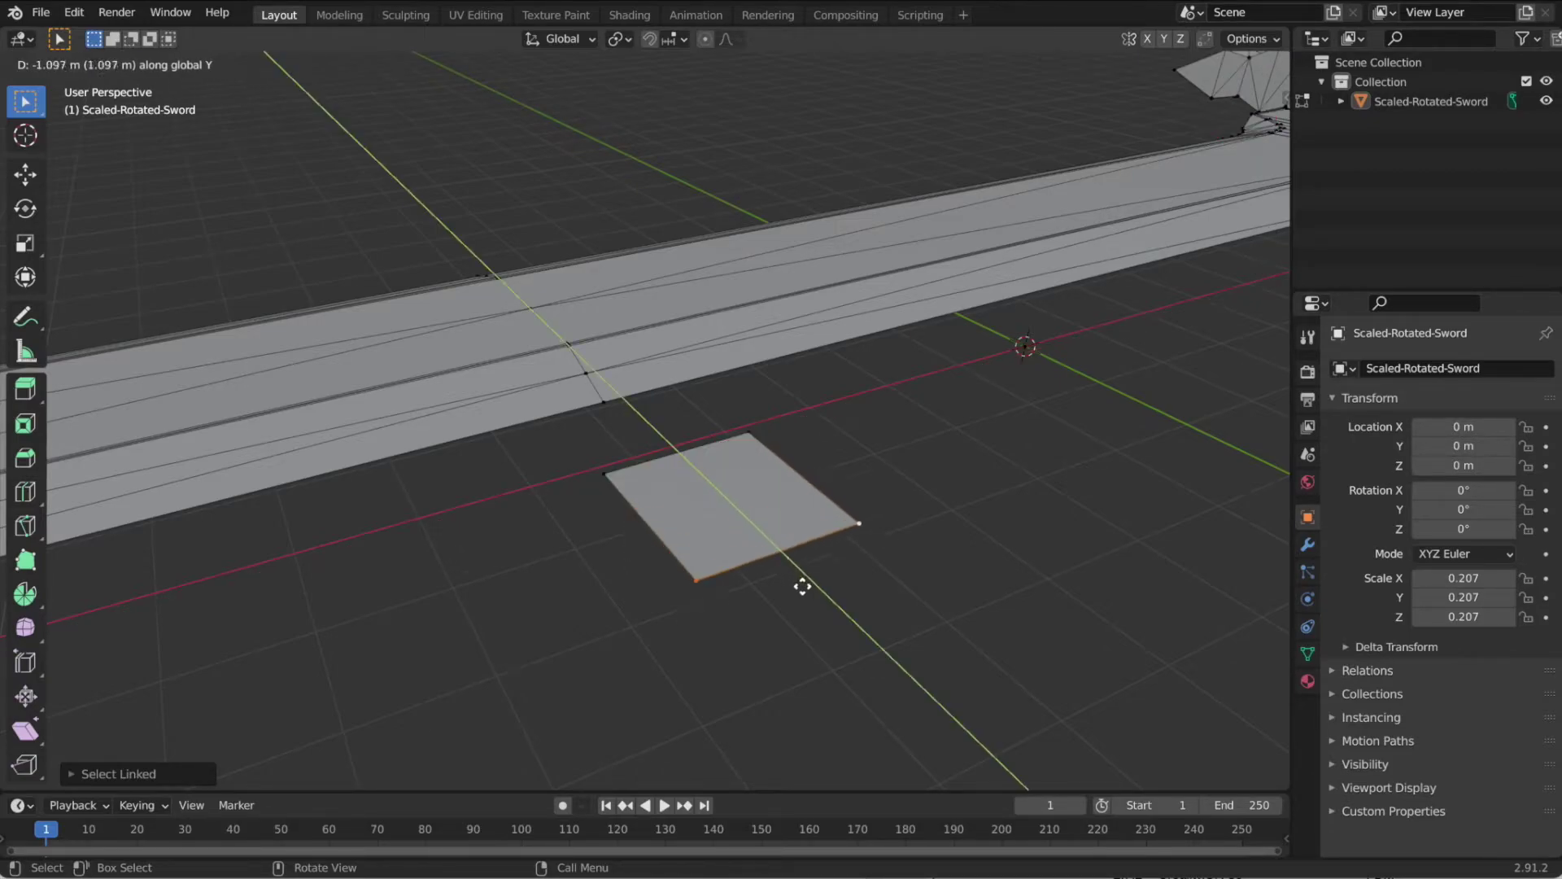
# Confirm the rectangular face and scale it up about 60 times into a large plane.
pyautogui.click(782, 550)
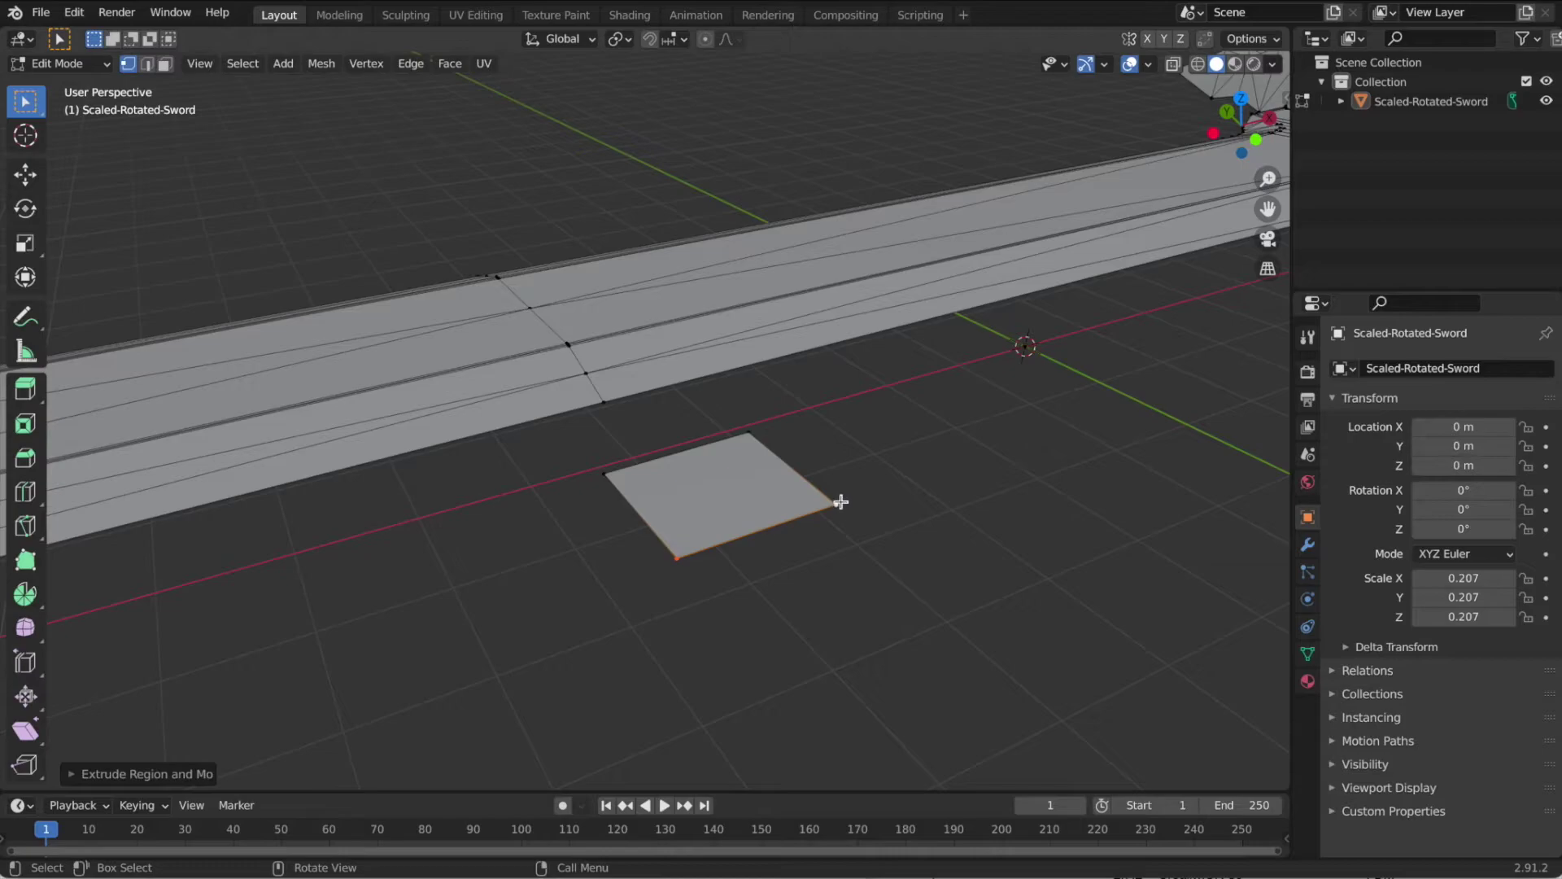
pyautogui.press('l')
pyautogui.scroll(-3, 741, 489)
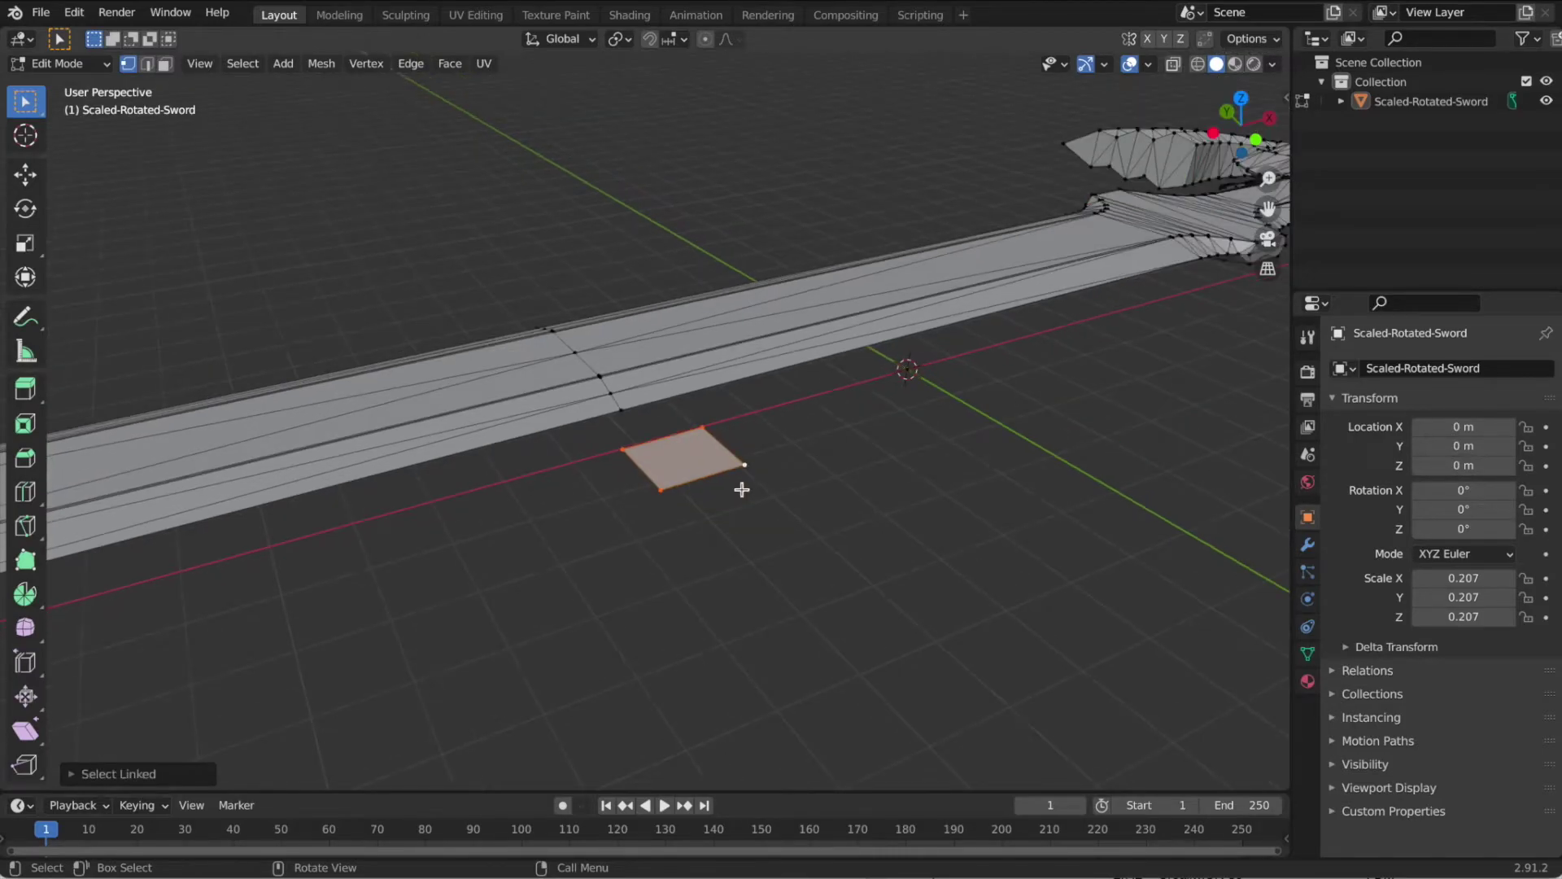
pyautogui.scroll(-5, 741, 489)
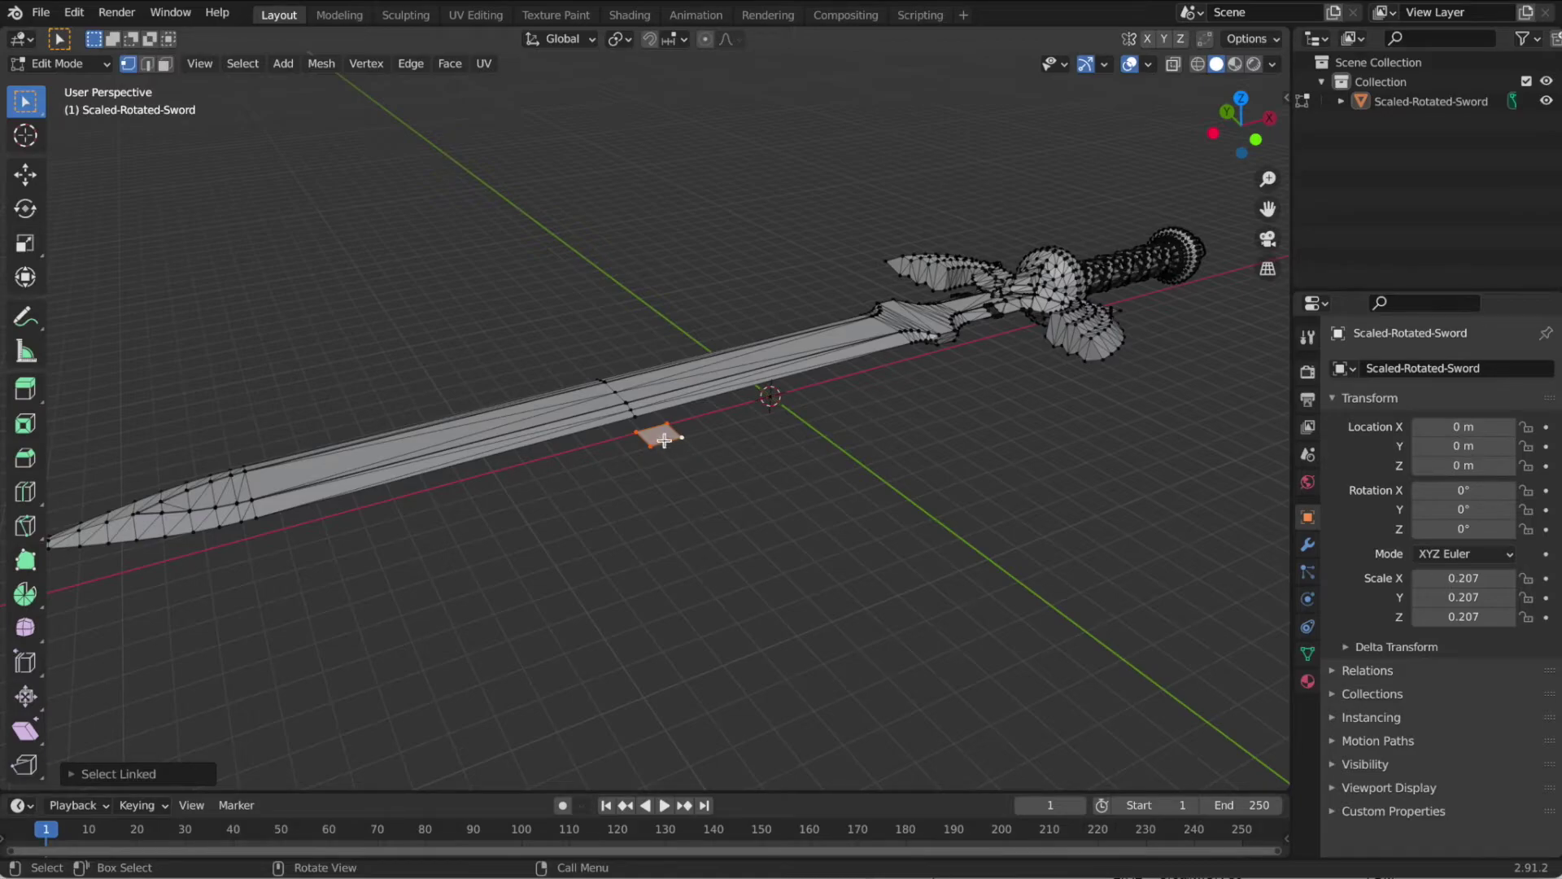
pyautogui.scroll(1, 662, 438)
pyautogui.scroll(-1, 662, 439)
pyautogui.press('s')
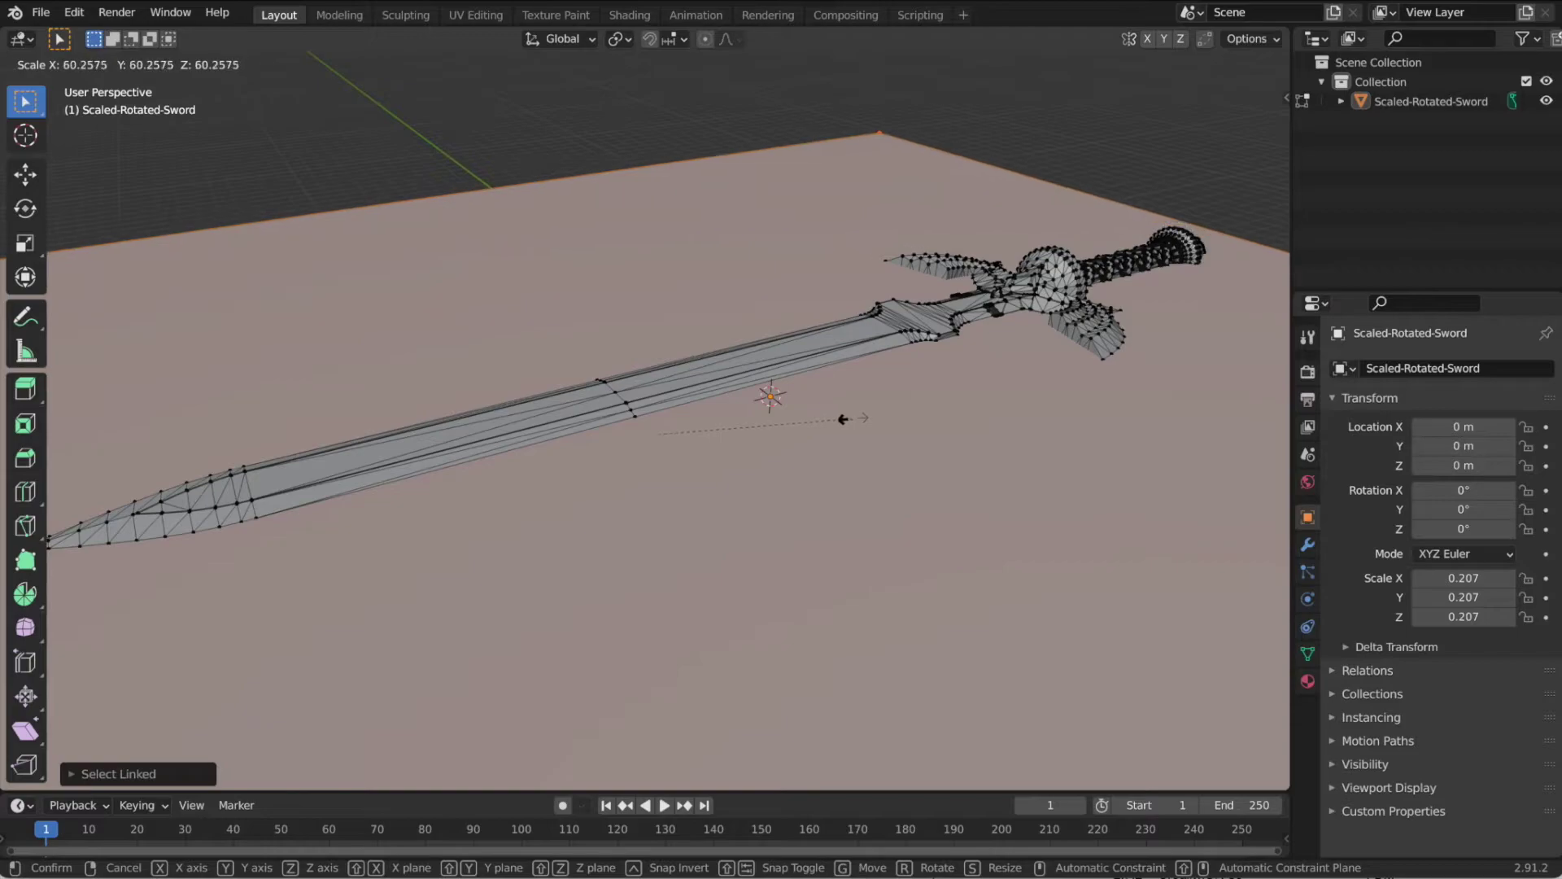
pyautogui.click(856, 418)
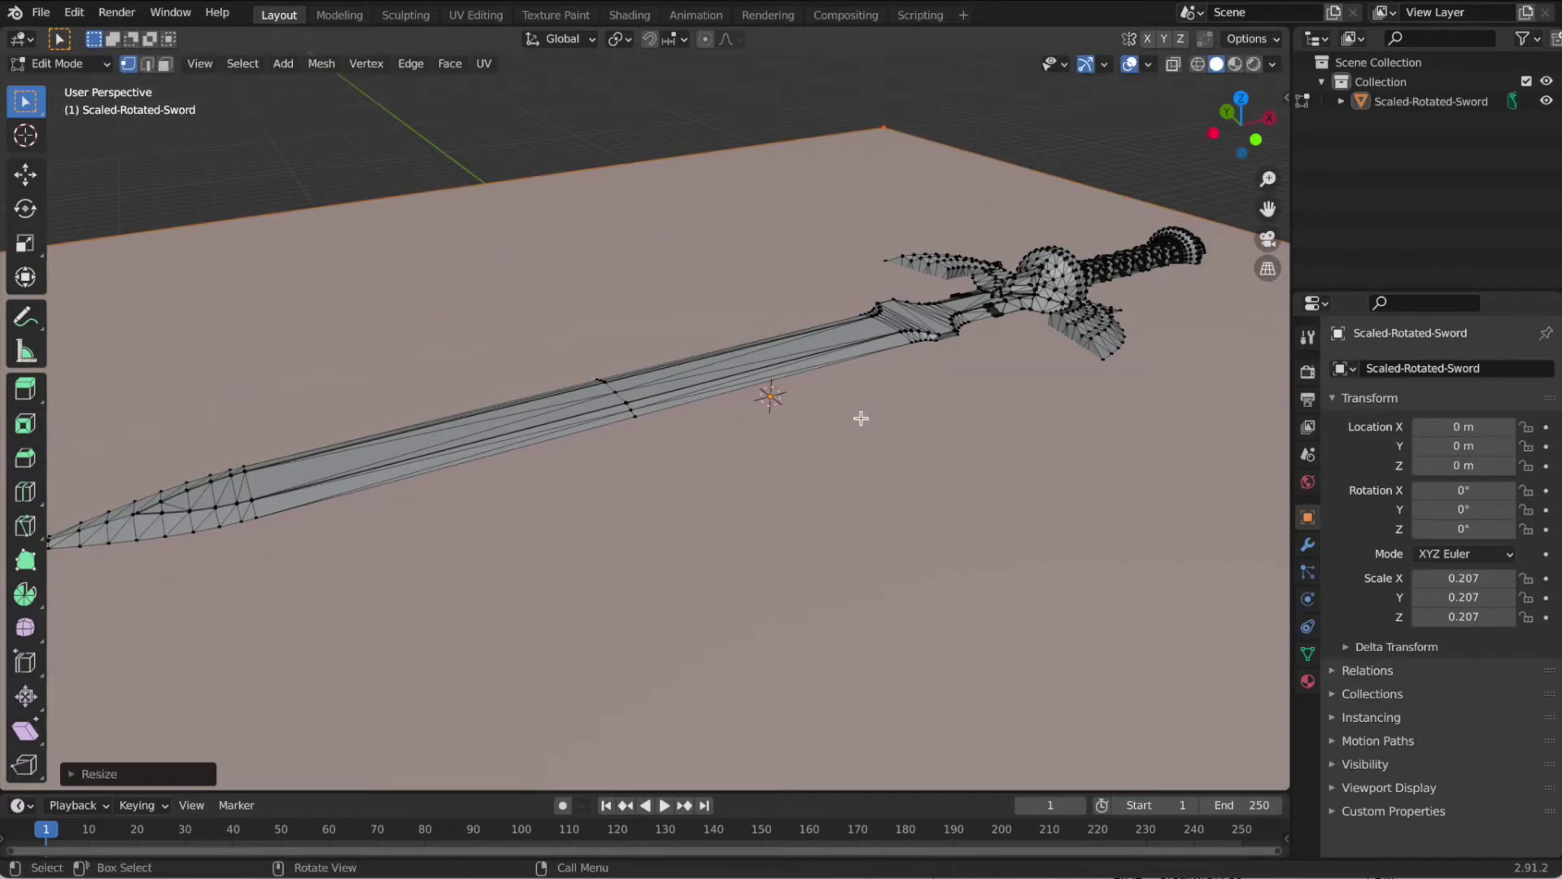
pyautogui.scroll(-6, 861, 419)
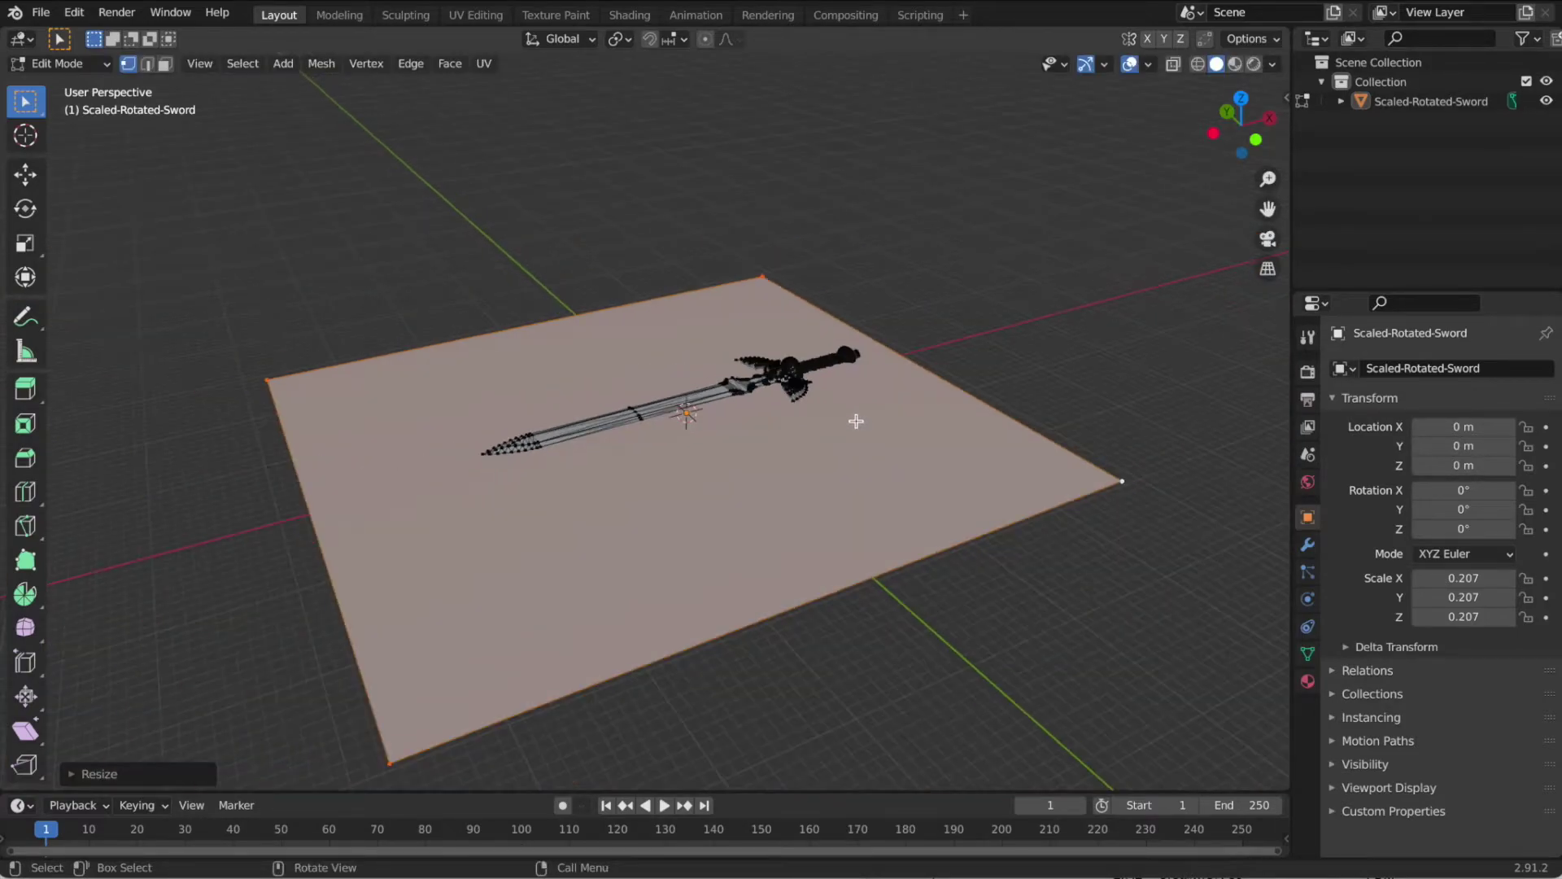
# Extrude the plane down about 8.6 m into a slab and select the linked slab mesh.
pyautogui.press('e')
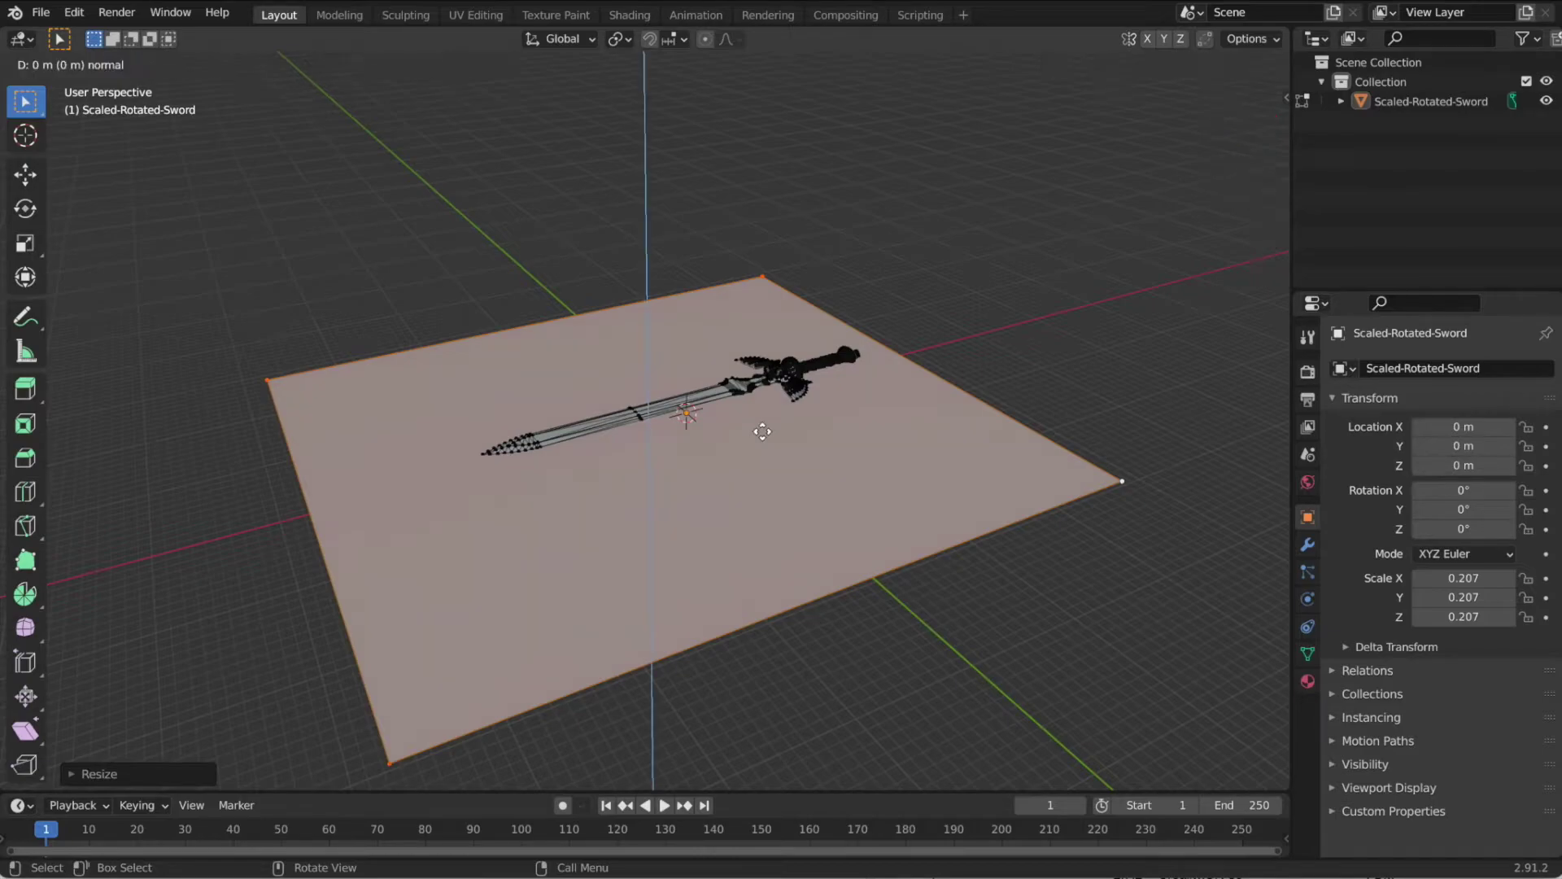
pyautogui.click(770, 504)
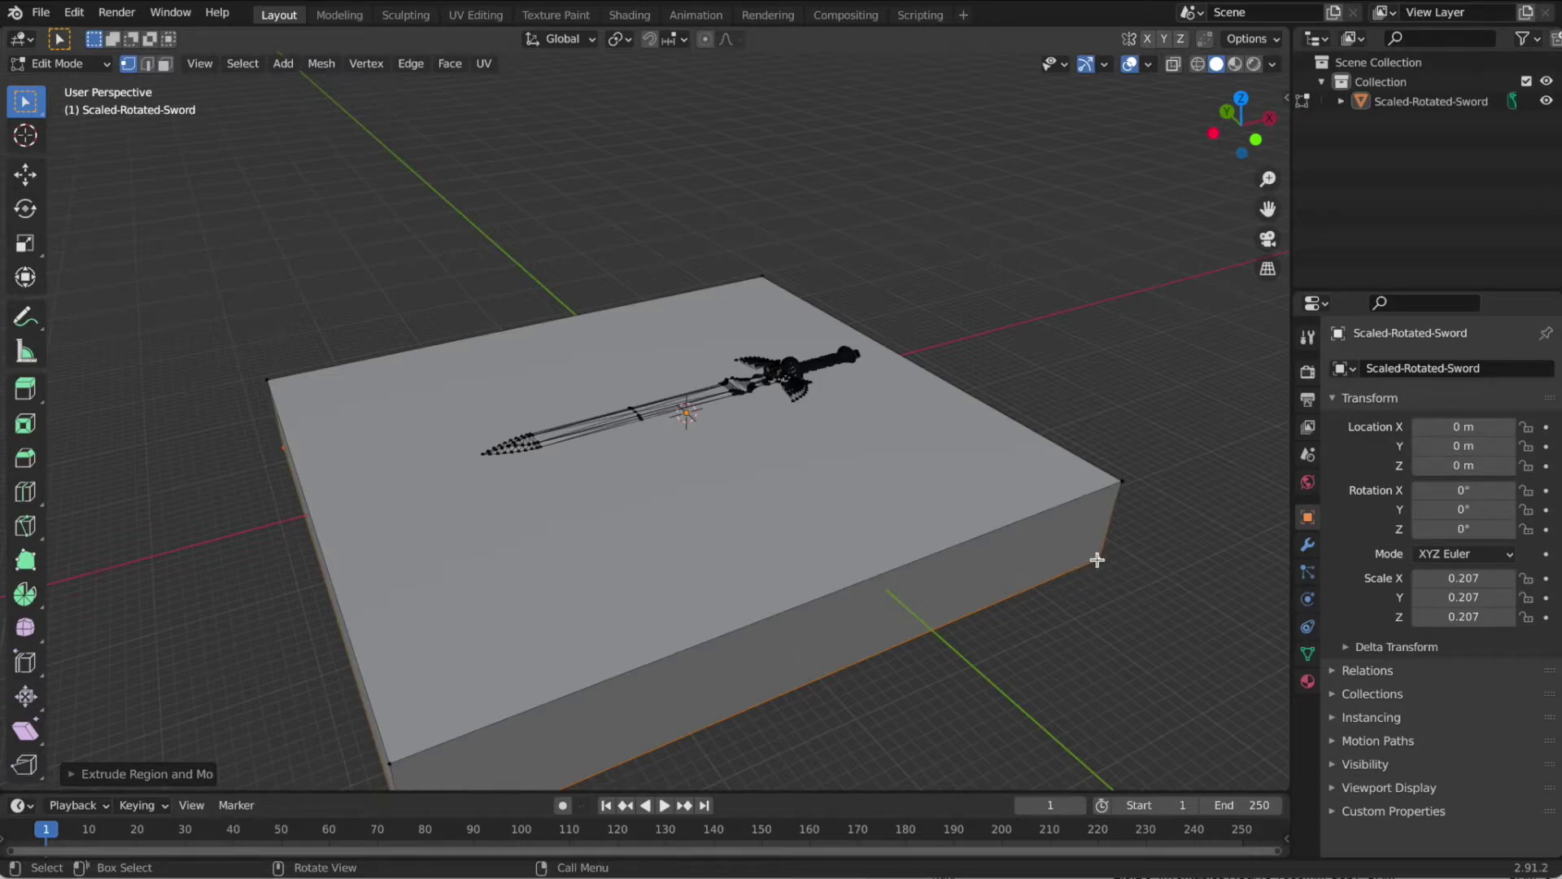
pyautogui.press('l')
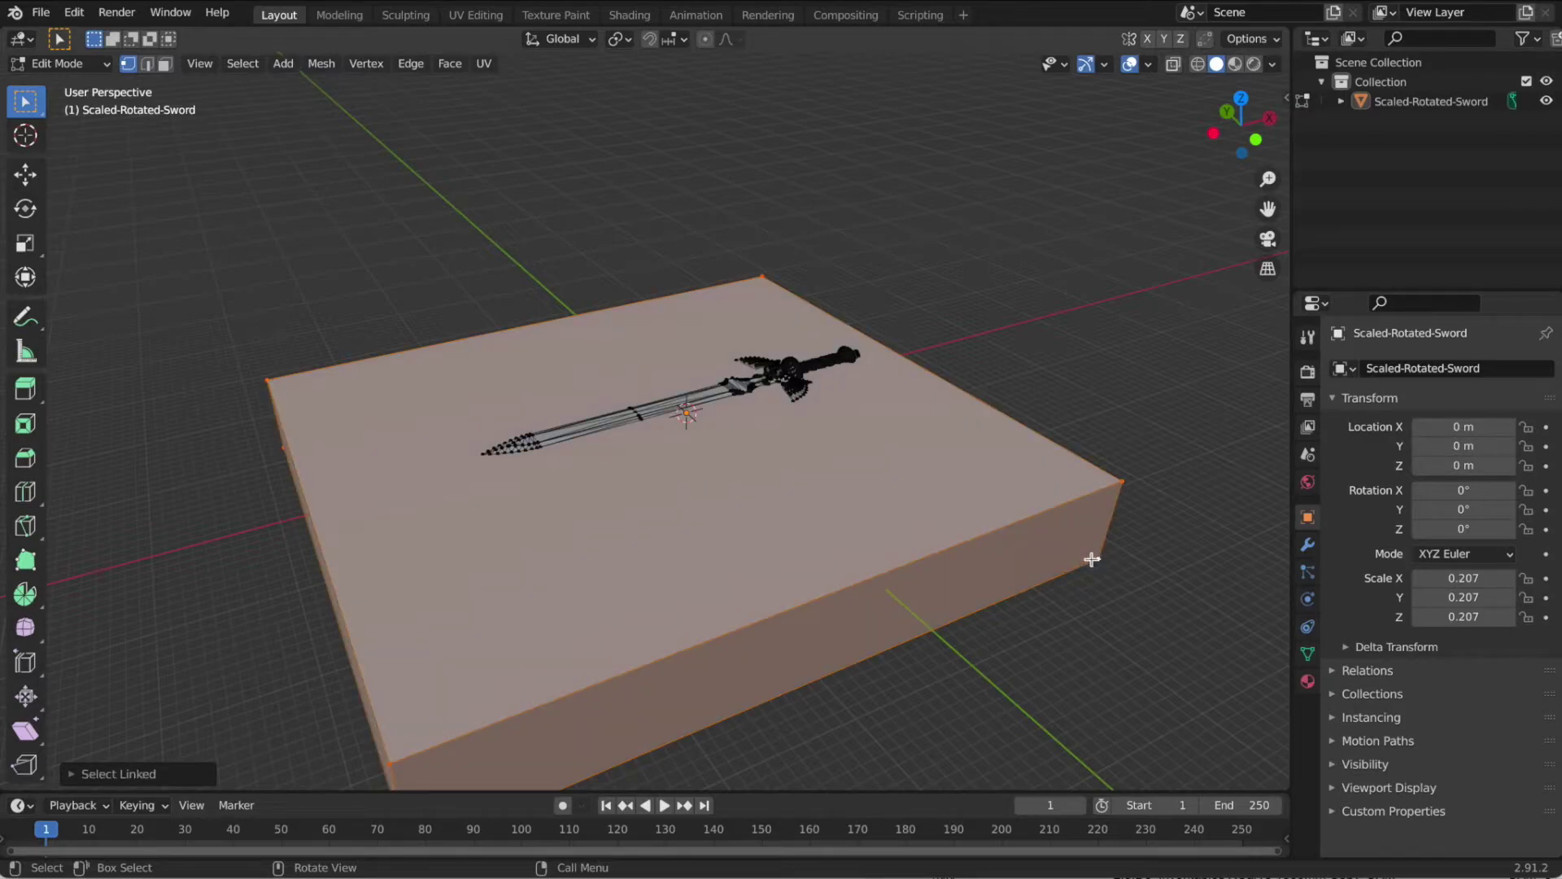
pyautogui.scroll(6, 712, 464)
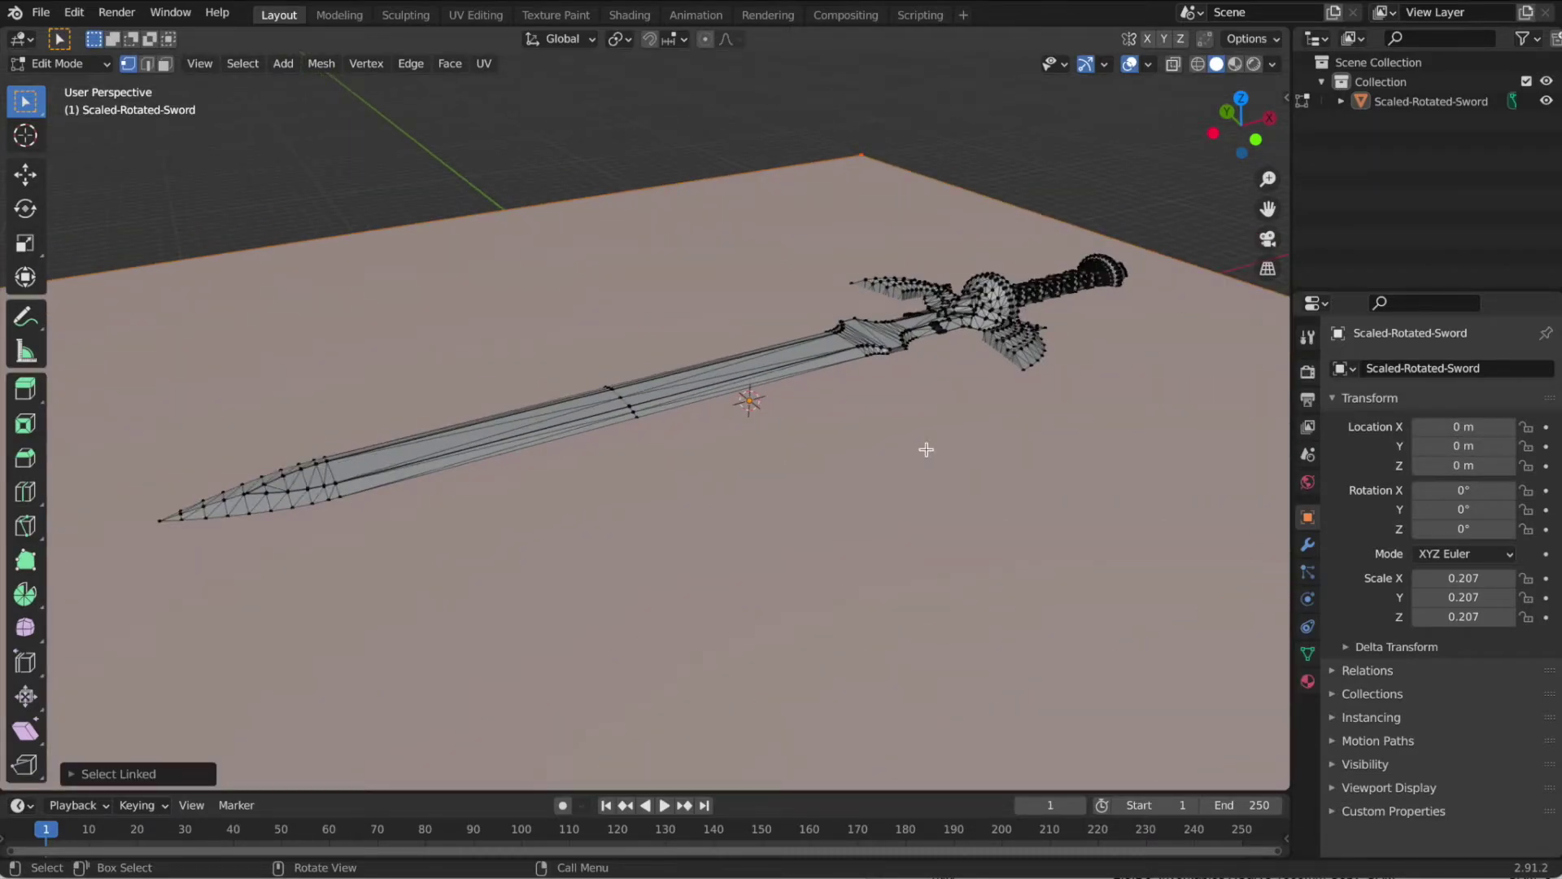
# Separate the selected slab geometry into its own object, Scaled-Rotated-Sword.001, then return to Object Mode.
pyautogui.press('p')
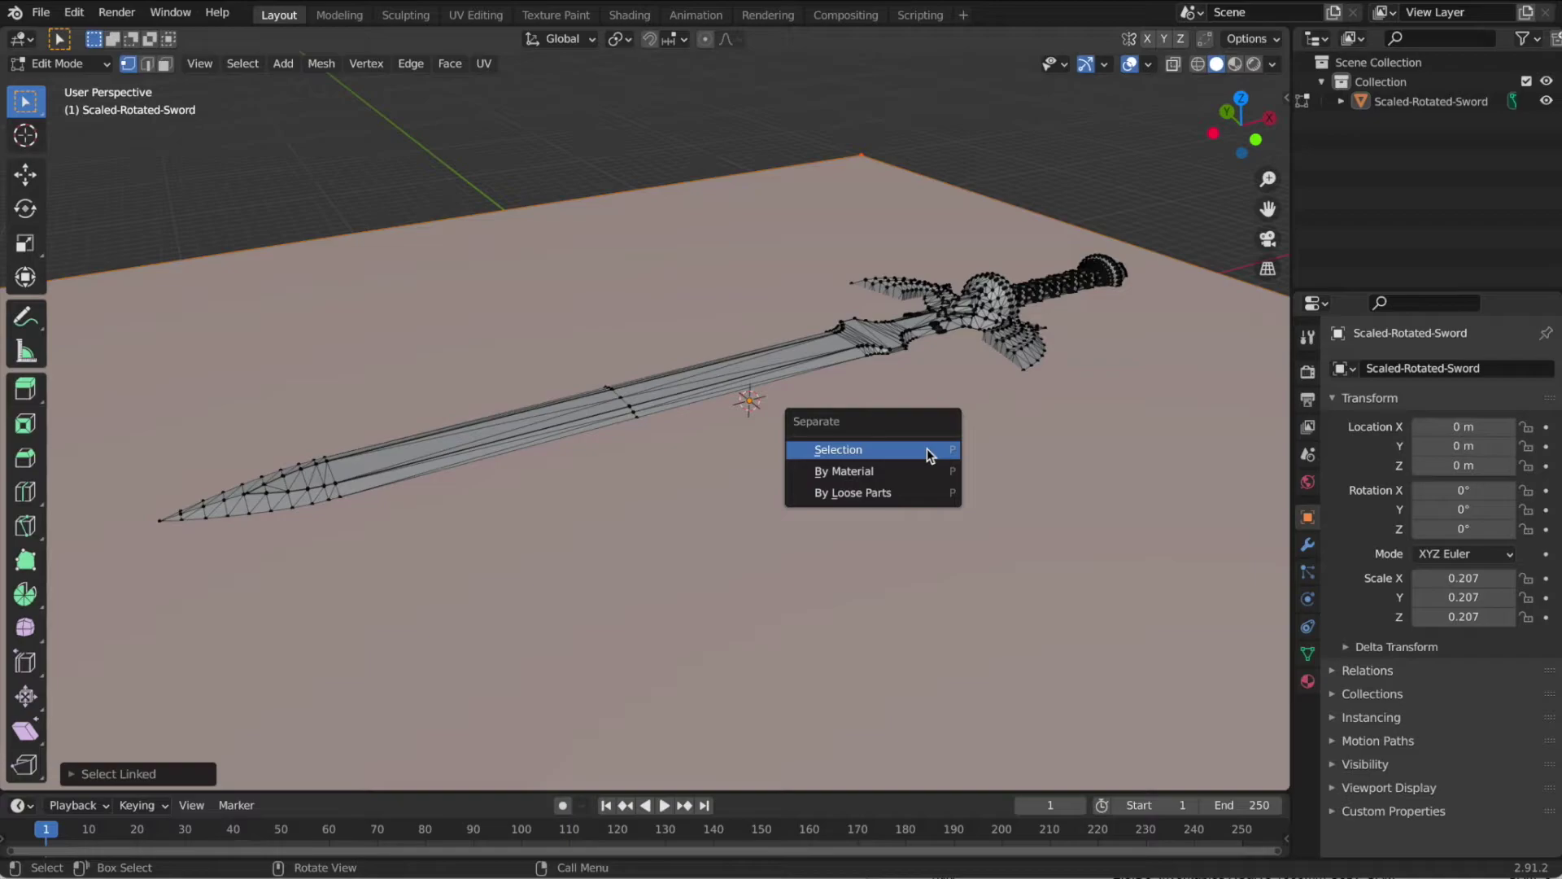
pyautogui.click(930, 452)
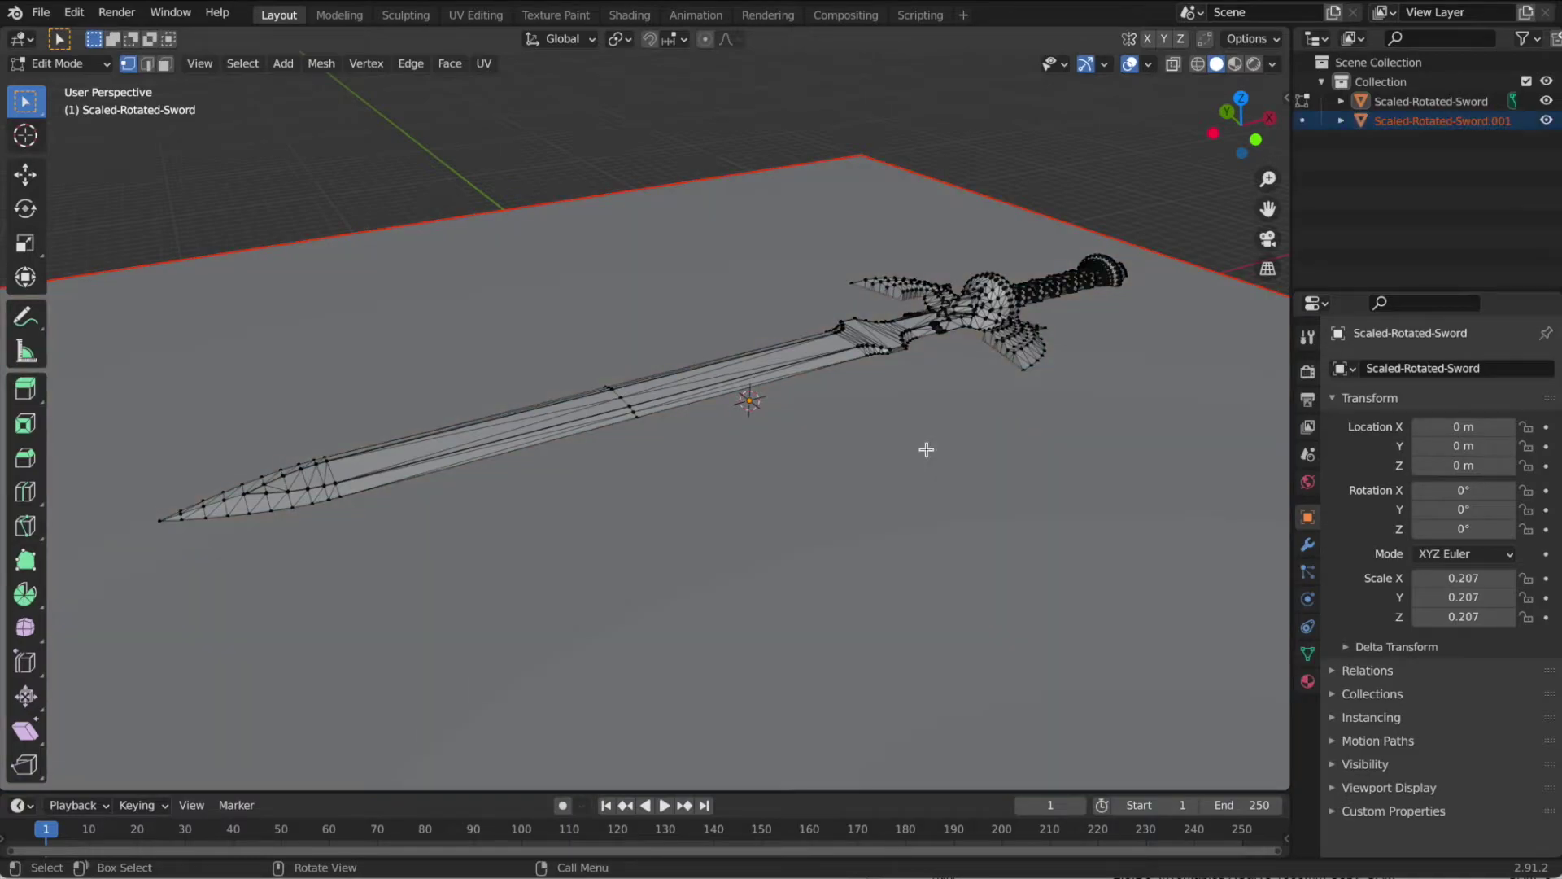
pyautogui.moveTo(926, 449); pyautogui.dragTo(926, 449, button='middle')
pyautogui.scroll(-2, 926, 449)
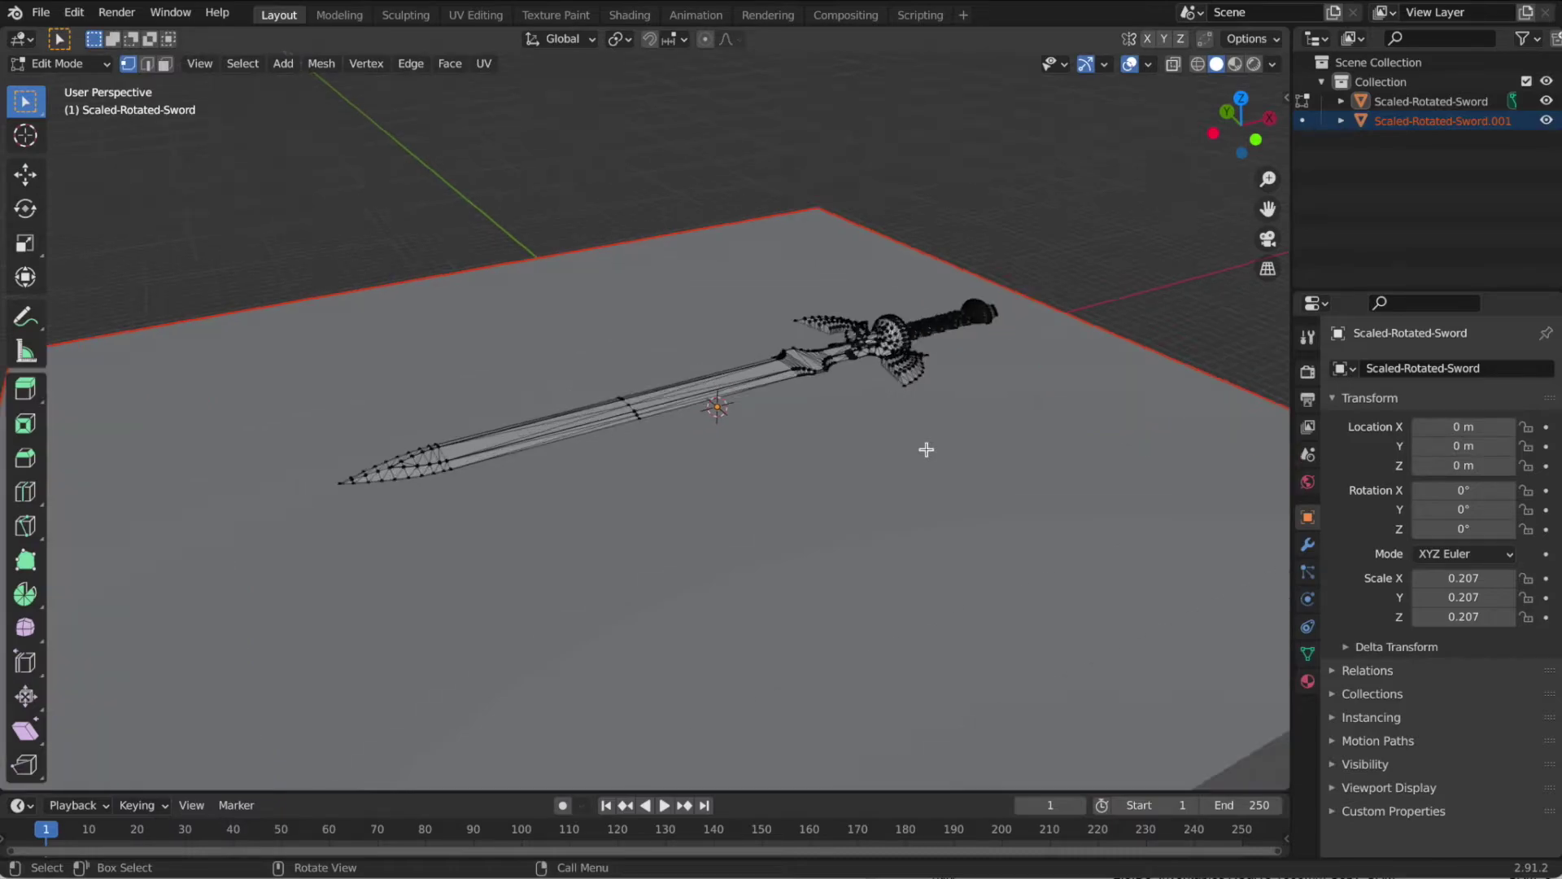
pyautogui.scroll(2, 926, 450)
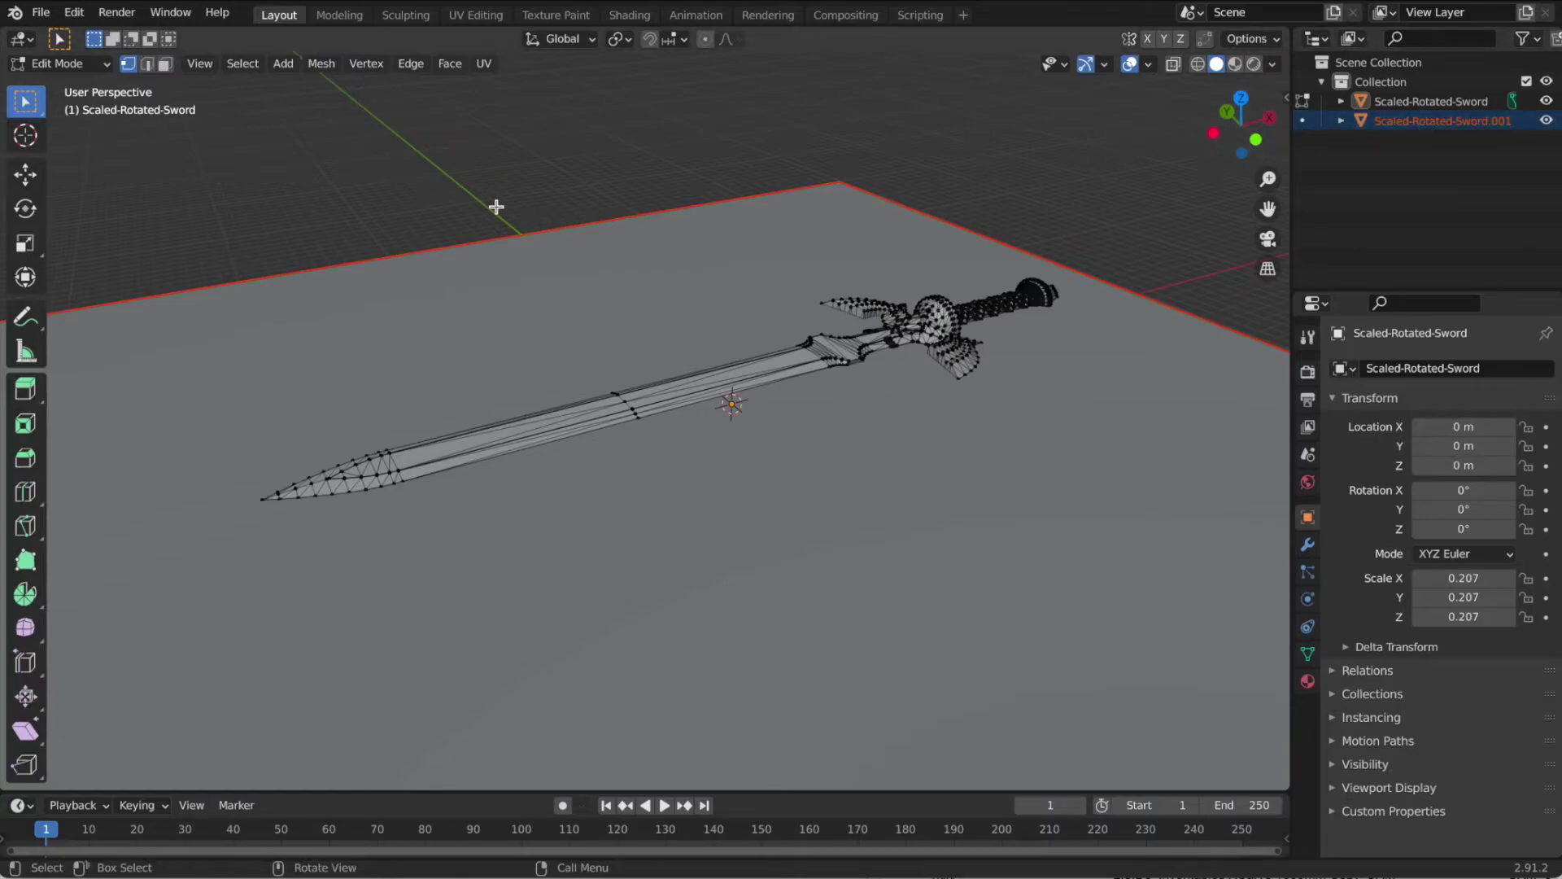
pyautogui.press('Tab')
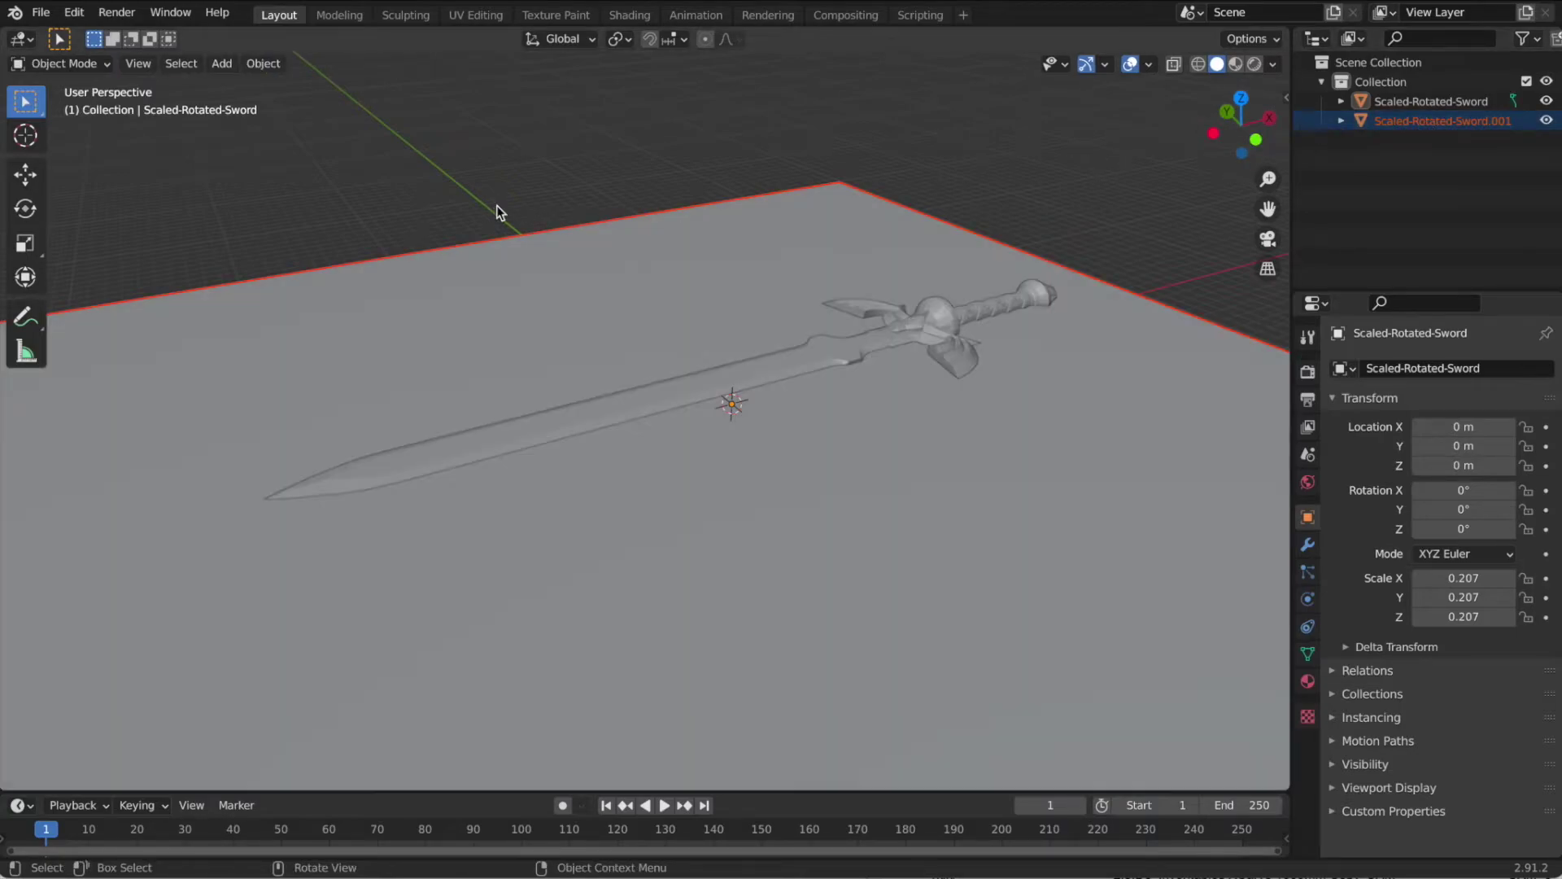
# Add a Boolean modifier to the sword with Scaled-Rotated-Sword.001 as cutter and apply it.
pyautogui.click(807, 367)
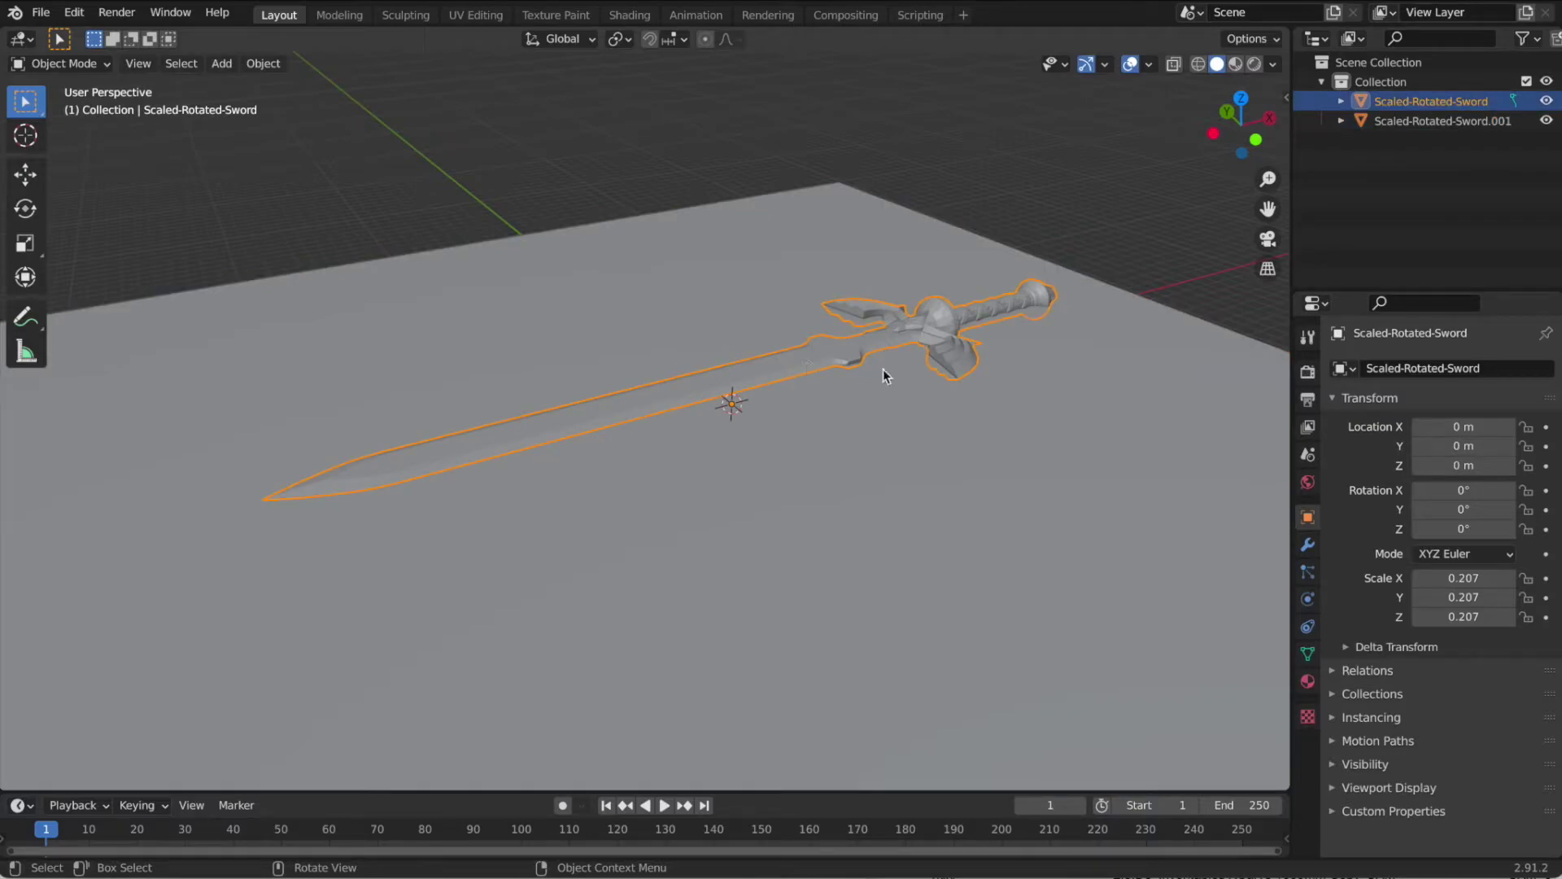
pyautogui.click(1308, 546)
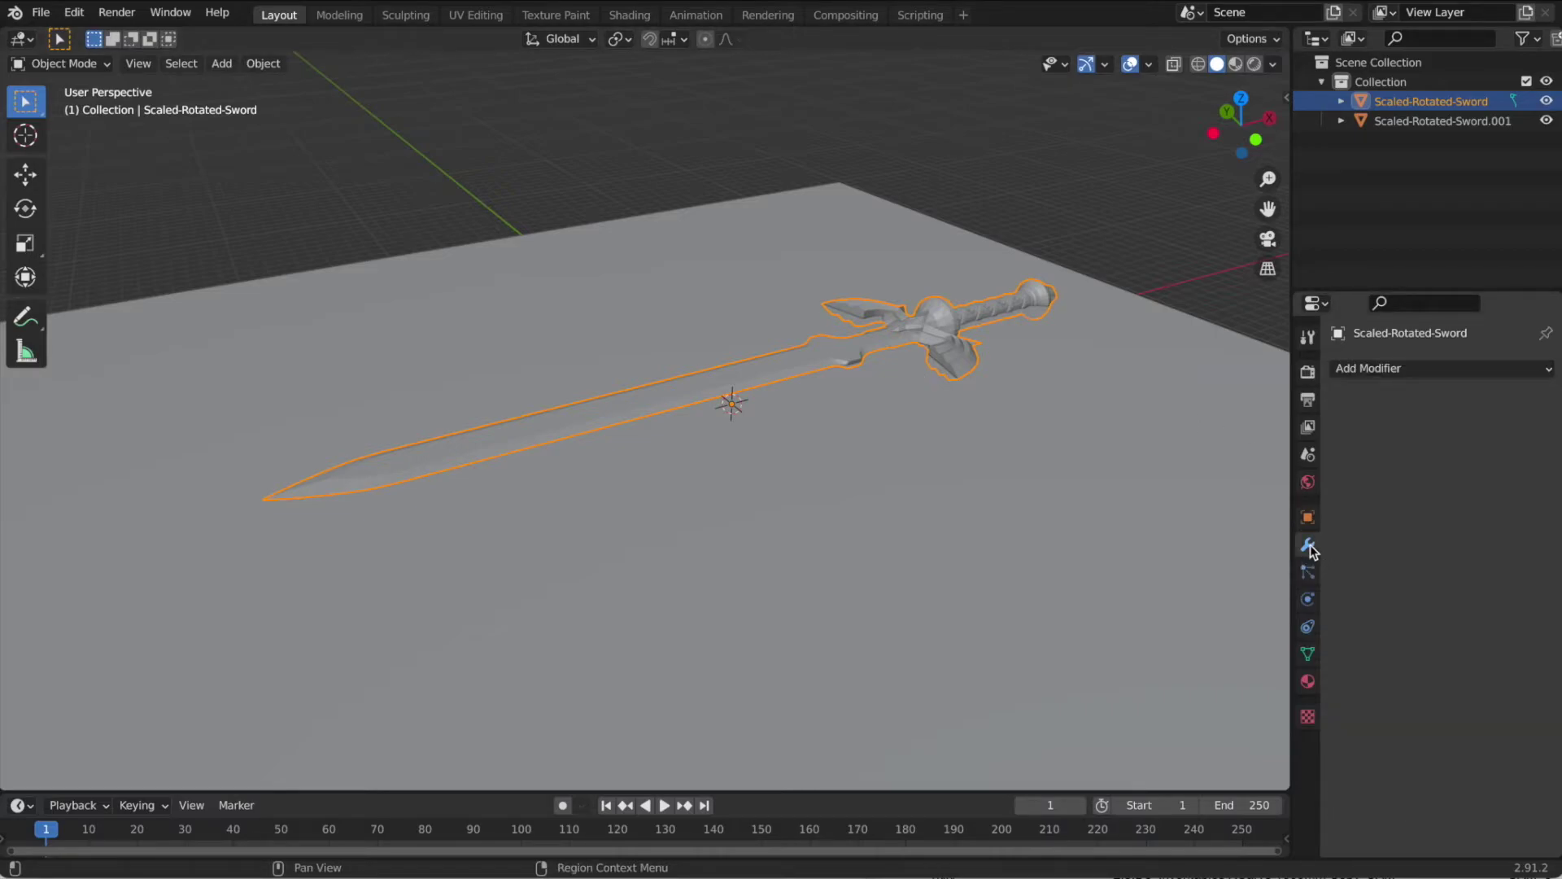
pyautogui.click(1395, 373)
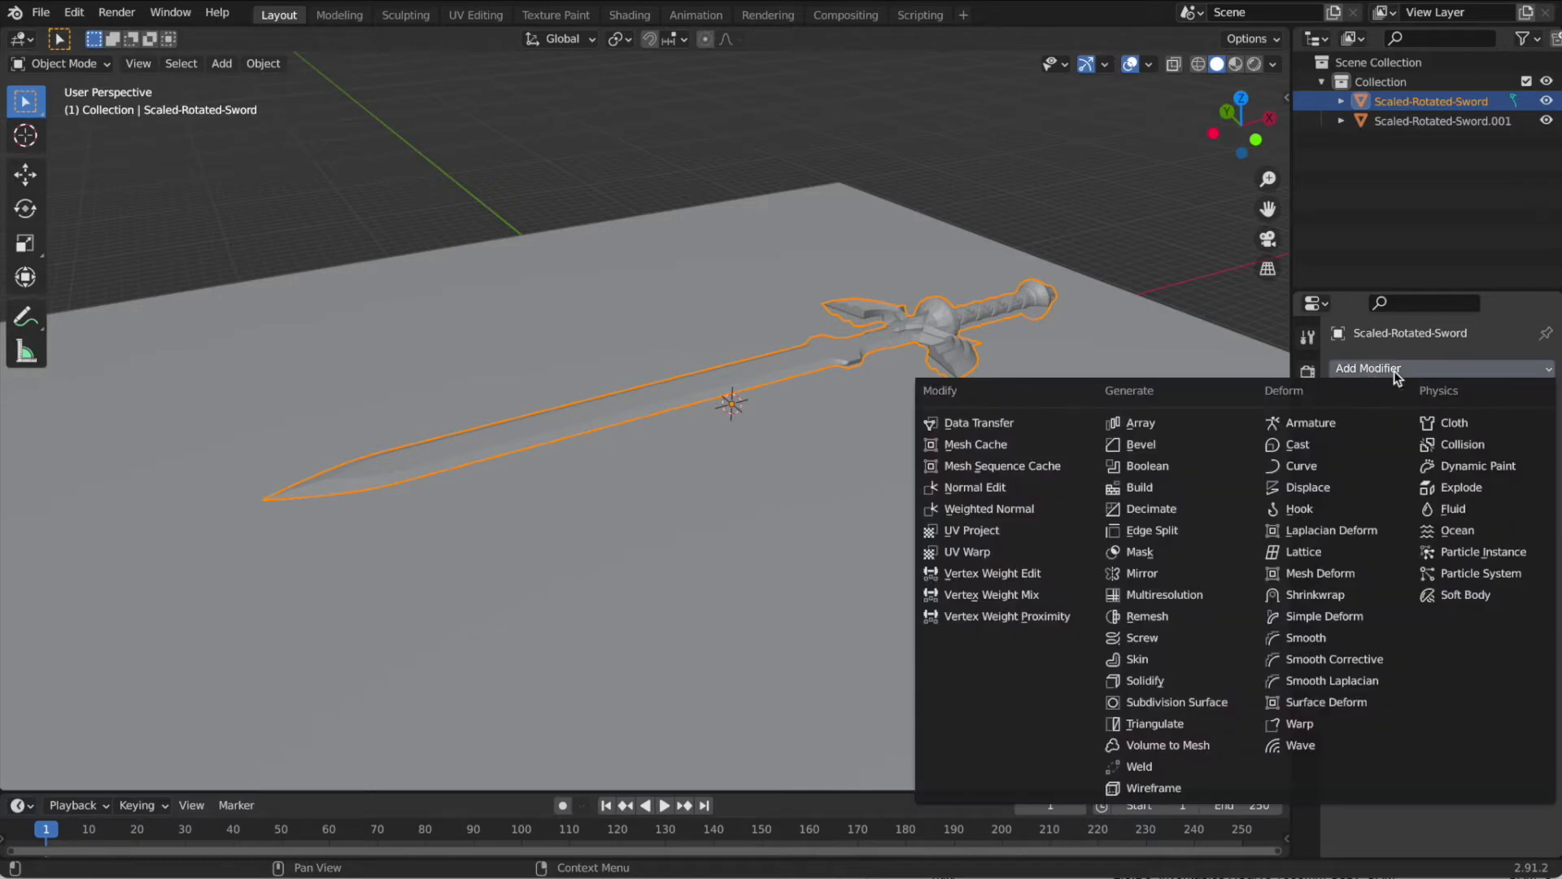
pyautogui.click(1168, 467)
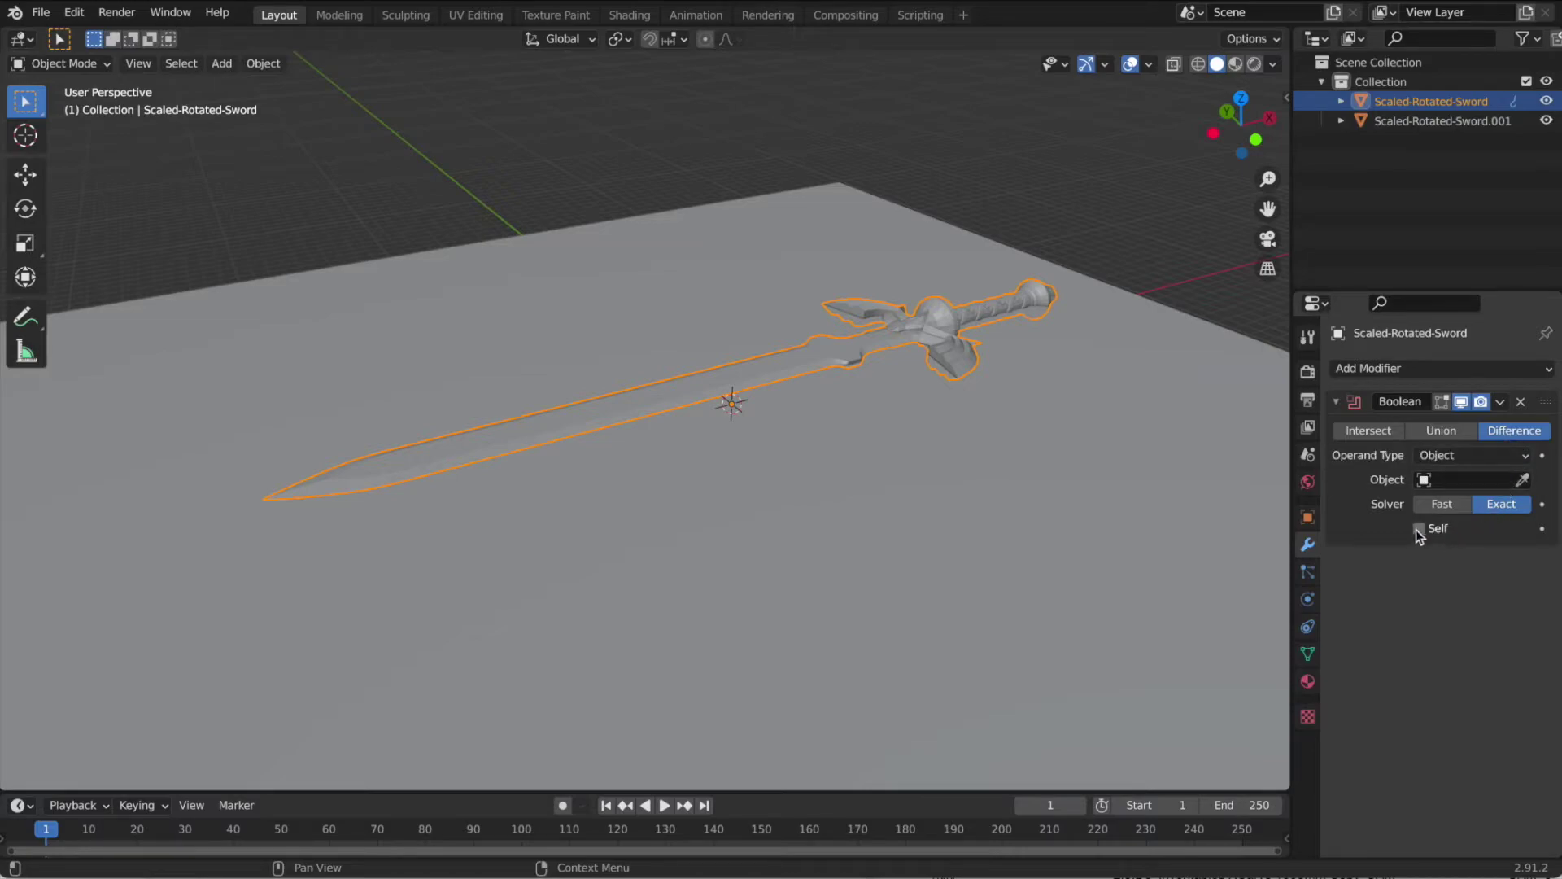
pyautogui.click(1455, 484)
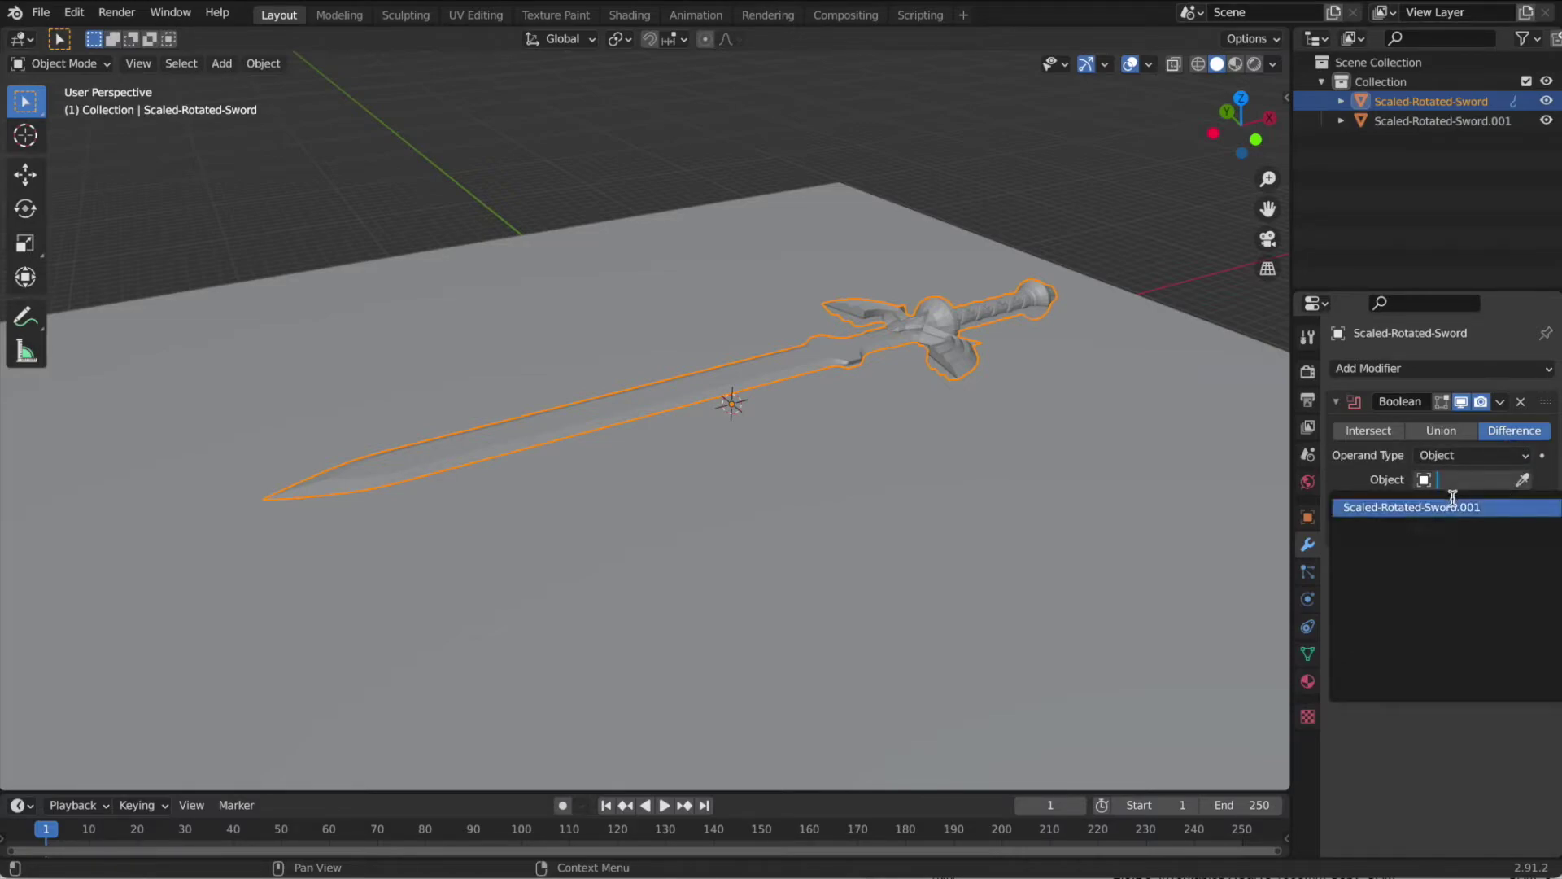
pyautogui.click(1451, 506)
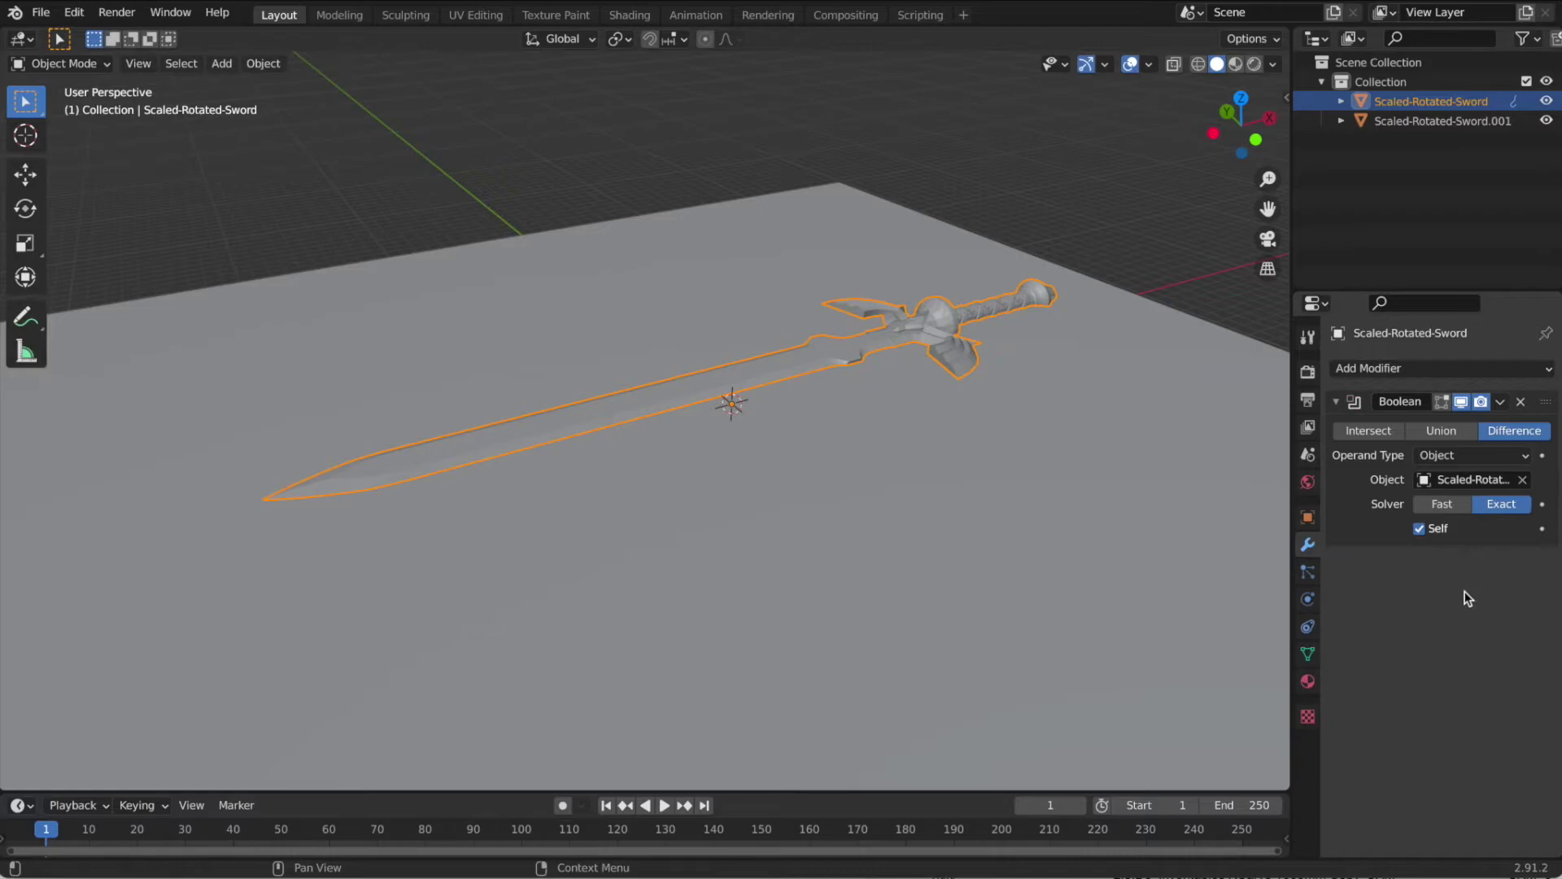
pyautogui.click(1502, 404)
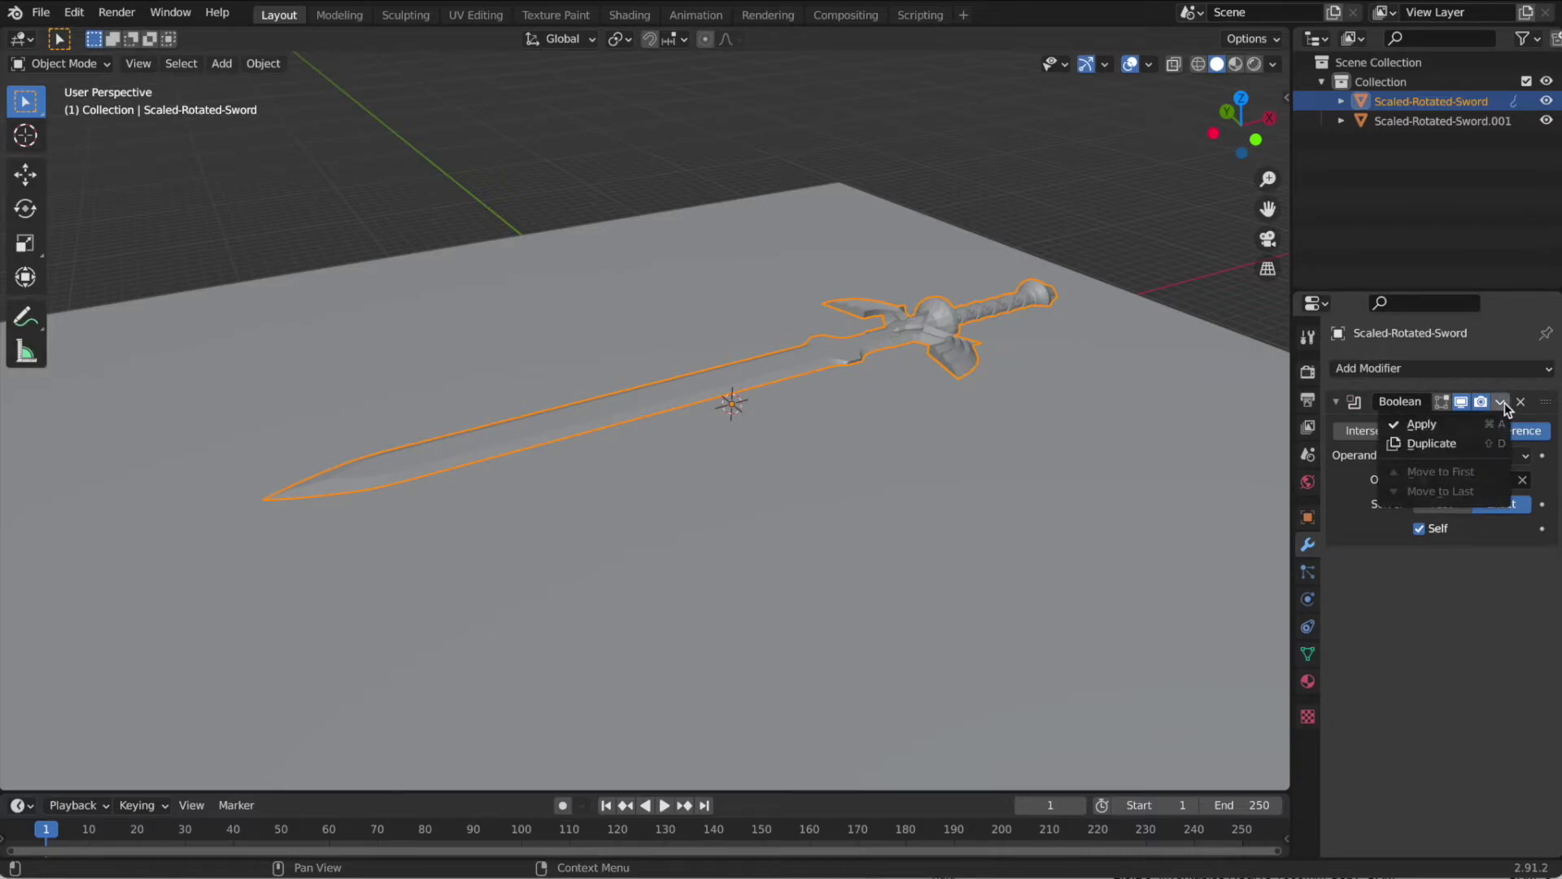
pyautogui.click(1470, 430)
# Delete the Scaled-Rotated-Sword.001 slab and inspect the cut sword from several angles.
pyautogui.click(1546, 120)
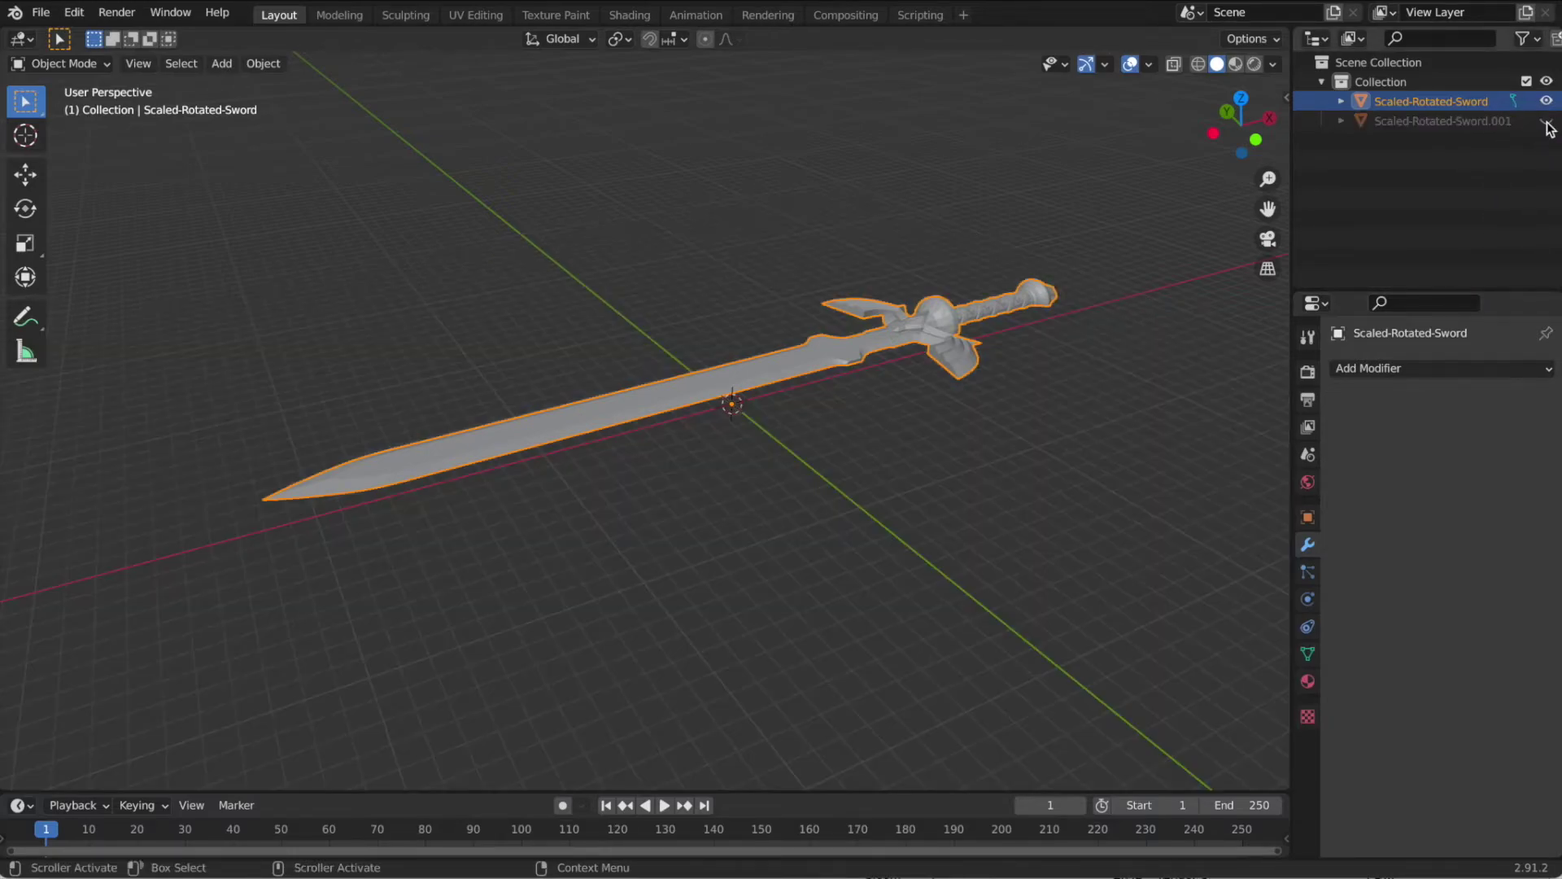
pyautogui.moveTo(1148, 337); pyautogui.dragTo(1186, 314, button='middle')
pyautogui.click(1546, 120)
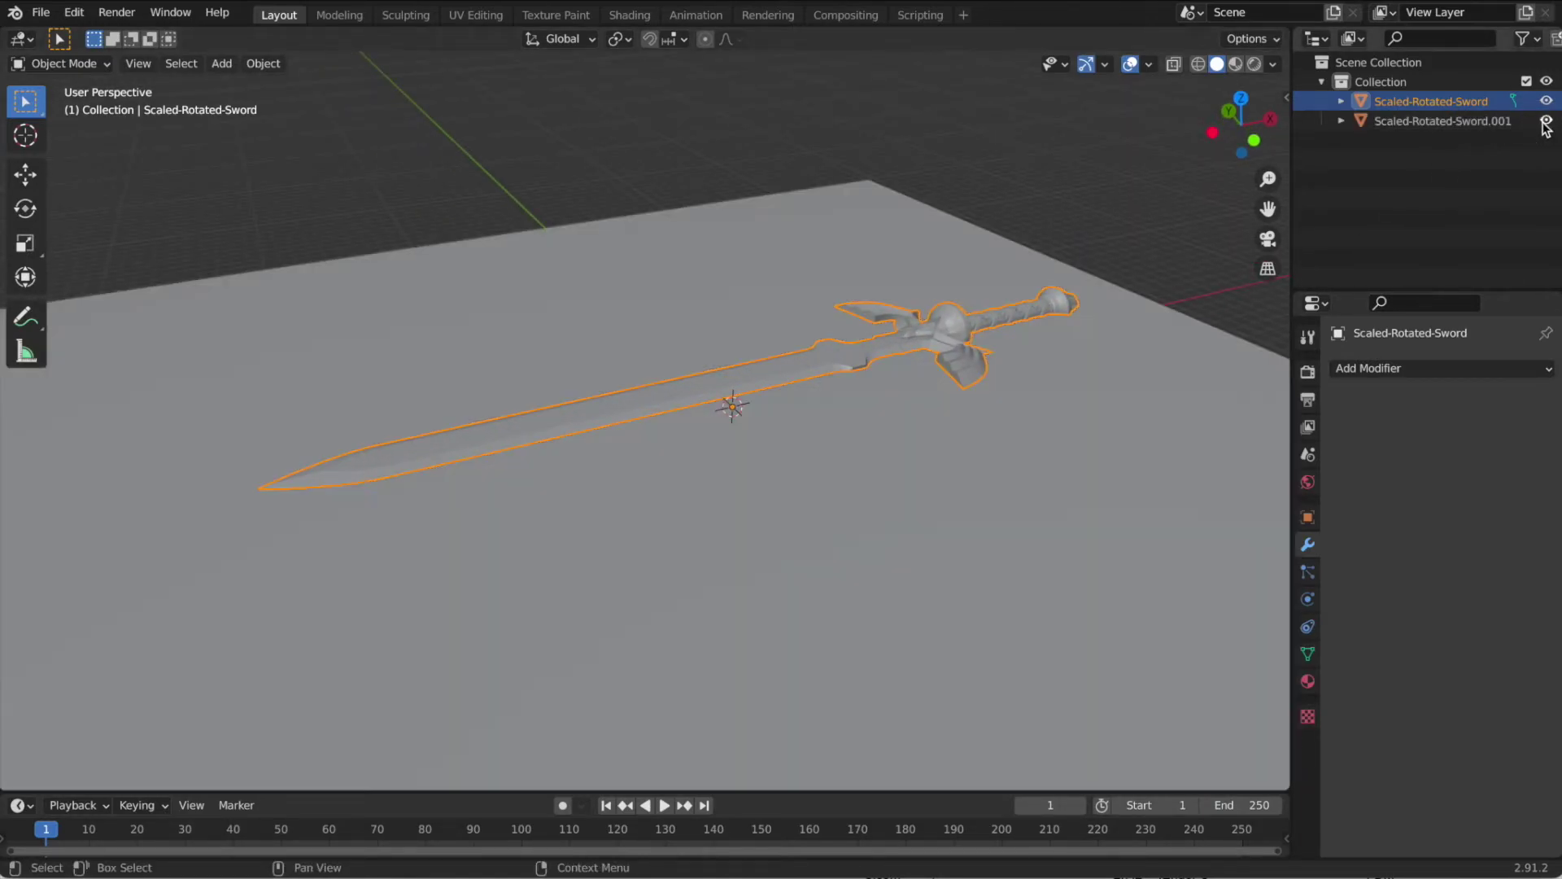
pyautogui.click(1457, 122)
pyautogui.press('Delete')
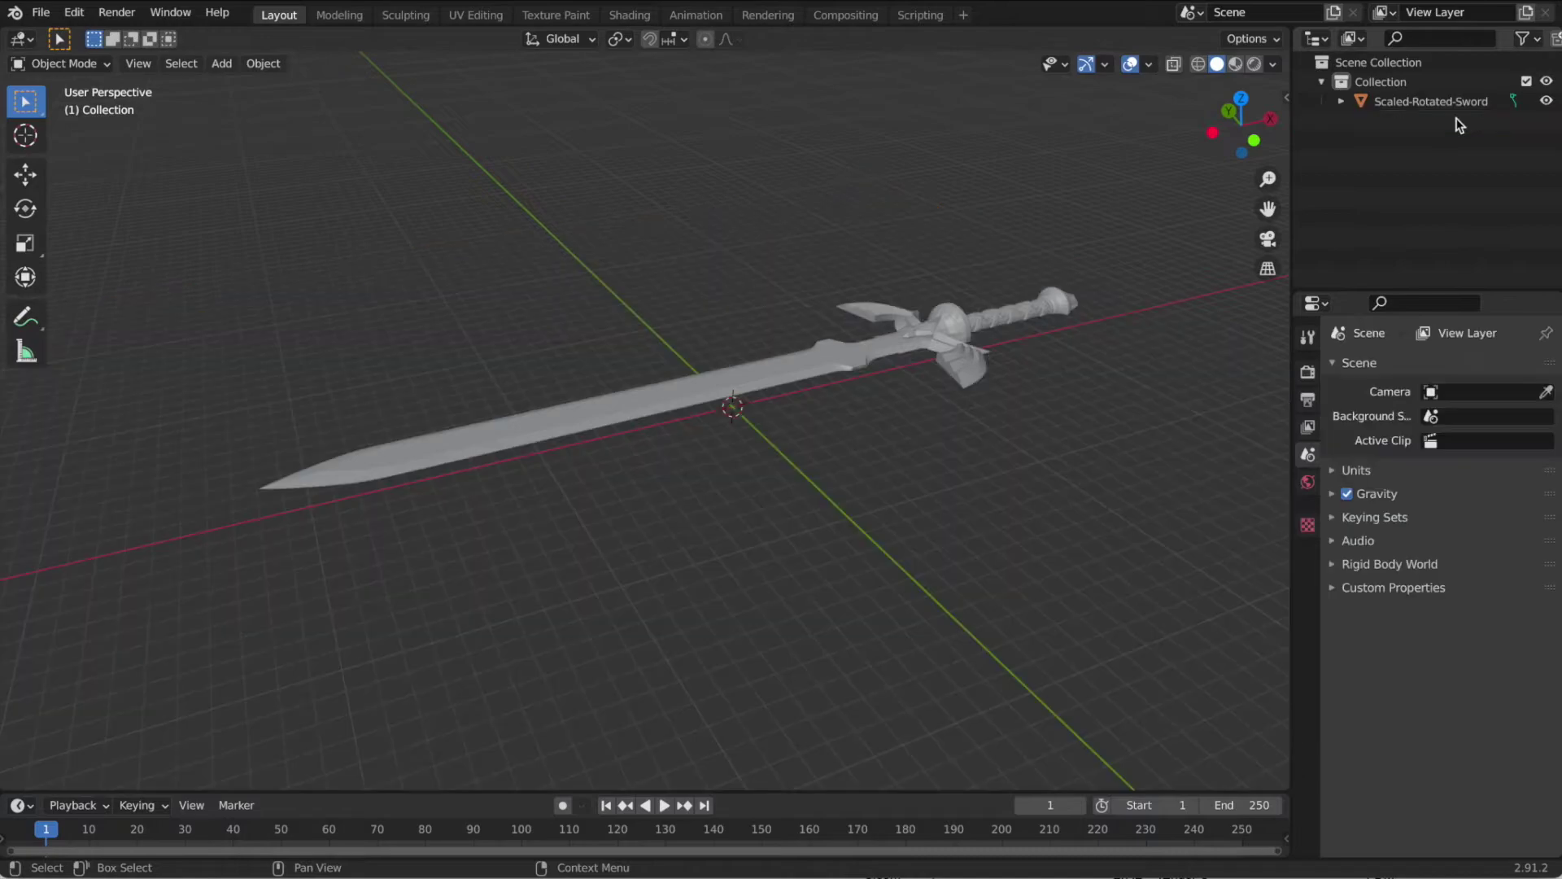
pyautogui.scroll(3, 1058, 326)
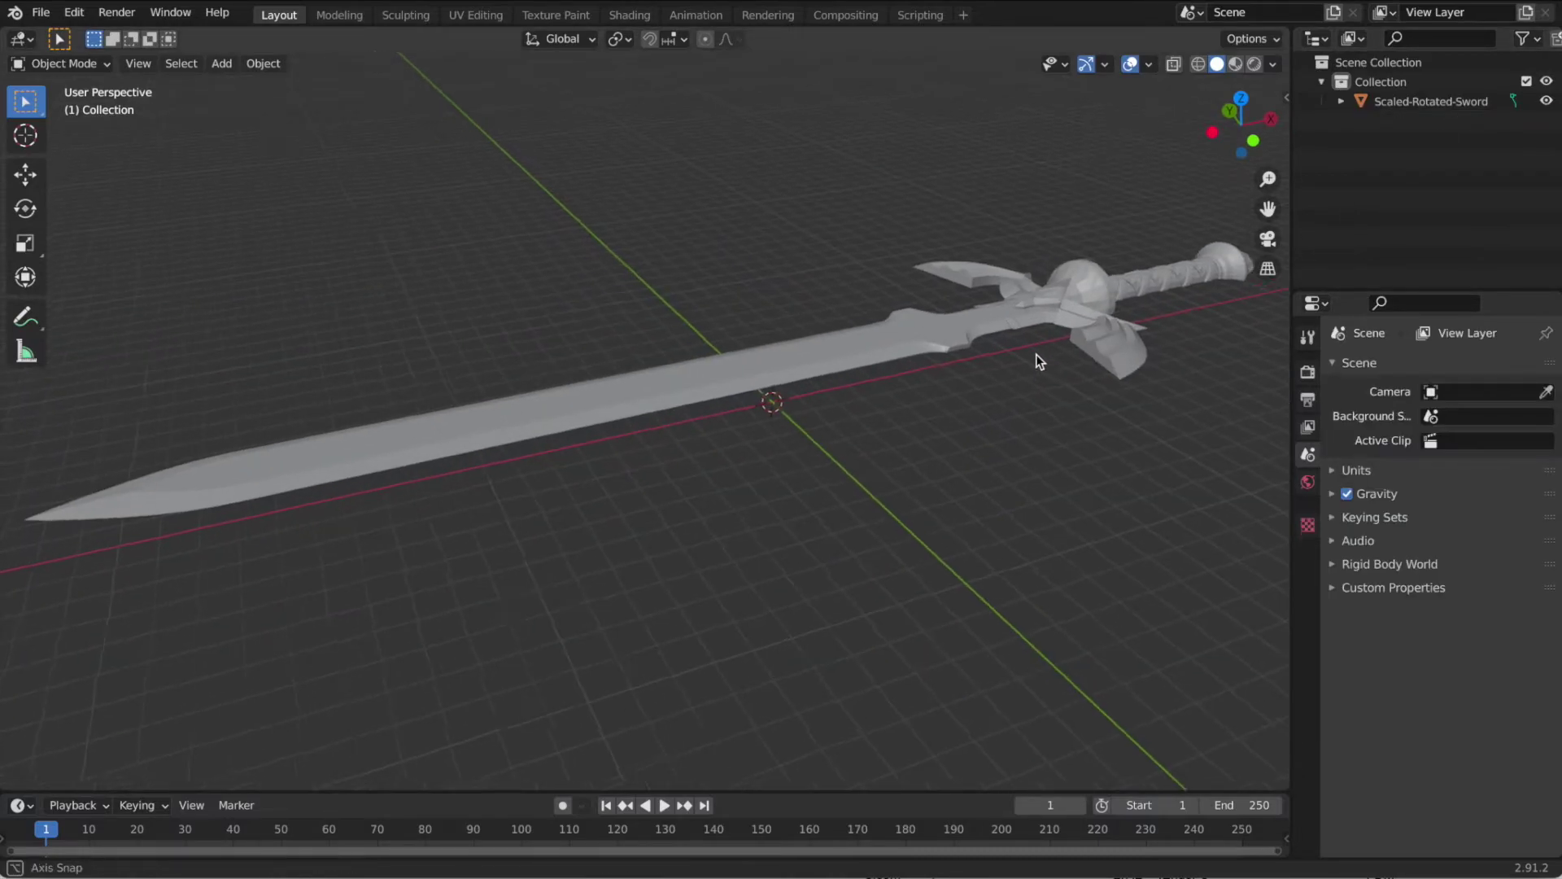
pyautogui.moveTo(1033, 354); pyautogui.dragTo(969, 252, button='middle')
pyautogui.scroll(-3, 969, 252)
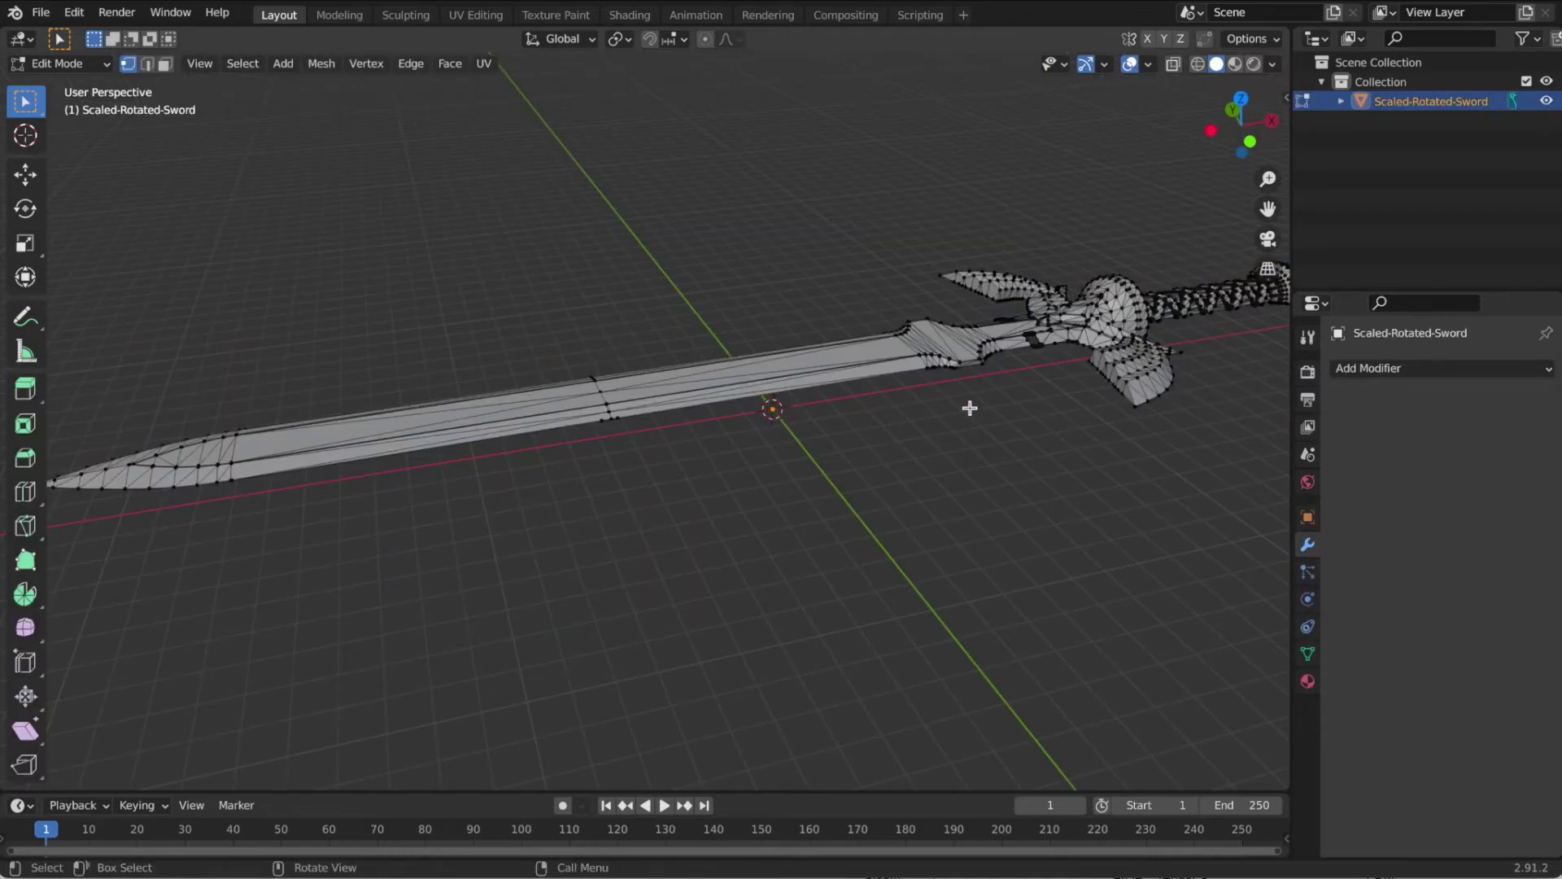
# Add a Triangulate modifier to the sword and preview its effect.
pyautogui.moveTo(969, 407); pyautogui.dragTo(900, 345, button='middle')
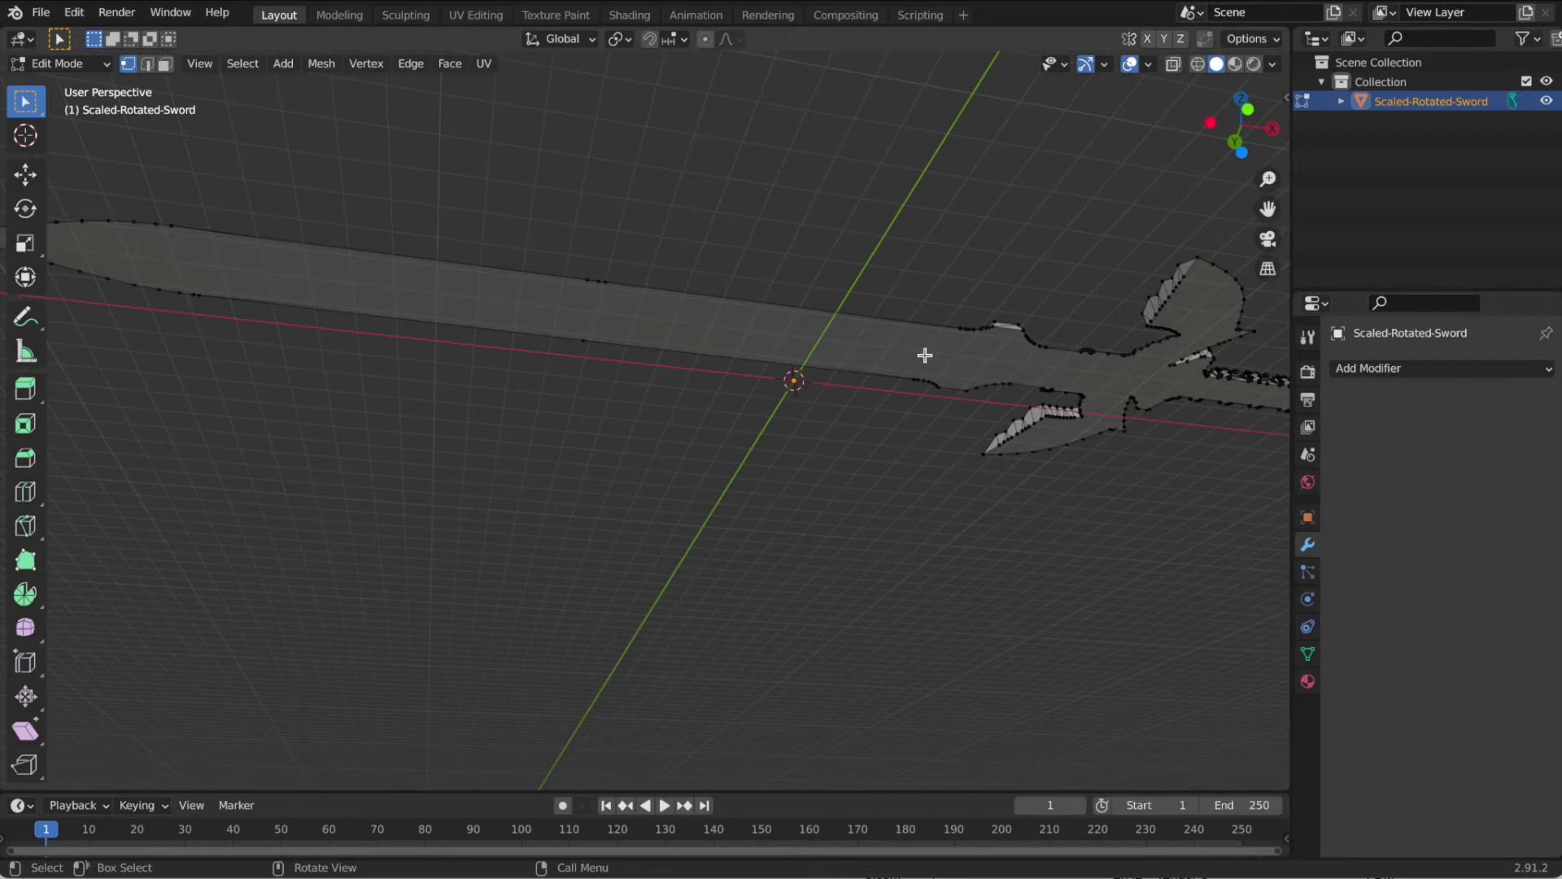
pyautogui.click(1384, 370)
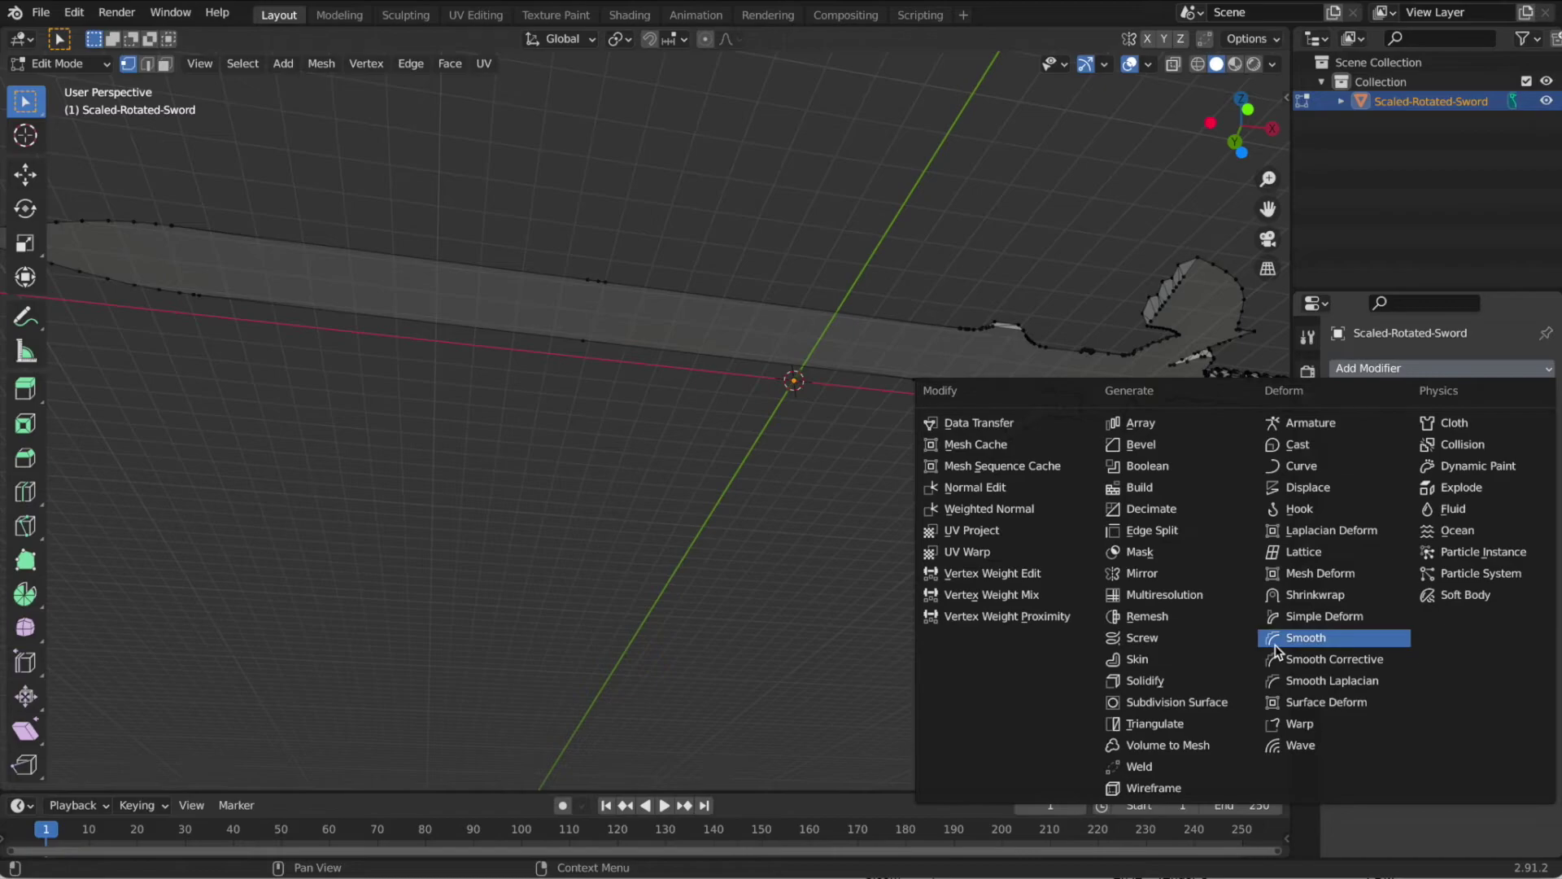
pyautogui.click(1181, 723)
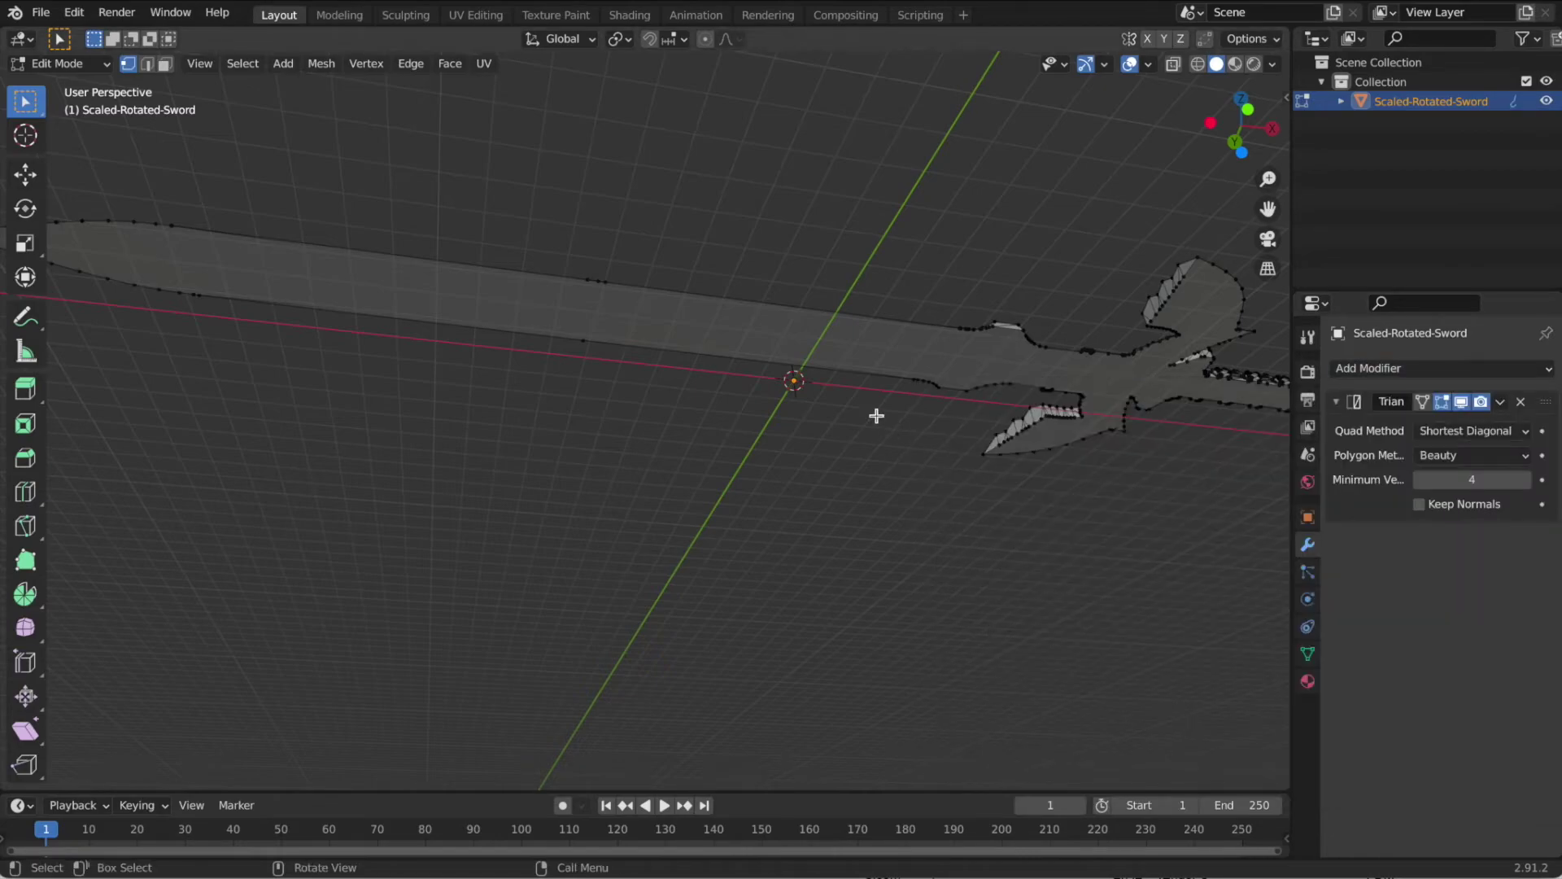
pyautogui.click(880, 352)
pyautogui.press('Tab')
pyautogui.scroll(-3, 880, 492)
pyautogui.scroll(3, 880, 492)
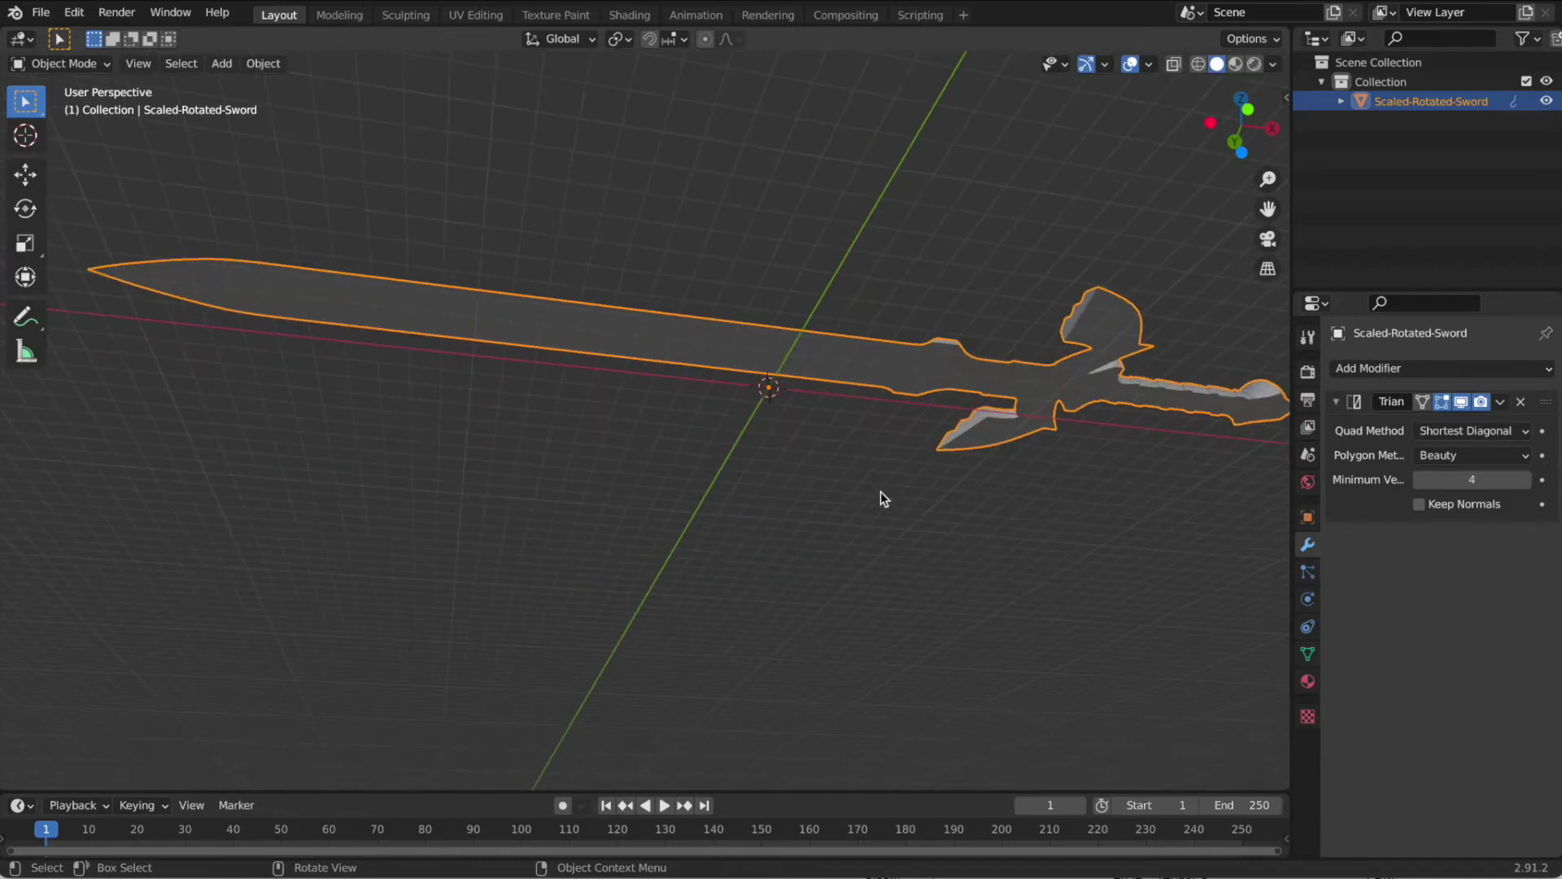
pyautogui.press('Tab')
pyautogui.press('Tab')
pyautogui.moveTo(935, 385); pyautogui.dragTo(1017, 423, button='middle')
# Apply the Triangulate modifier and inspect the triangle mesh in Edit Mode before returning to Object Mode.
pyautogui.click(1499, 401)
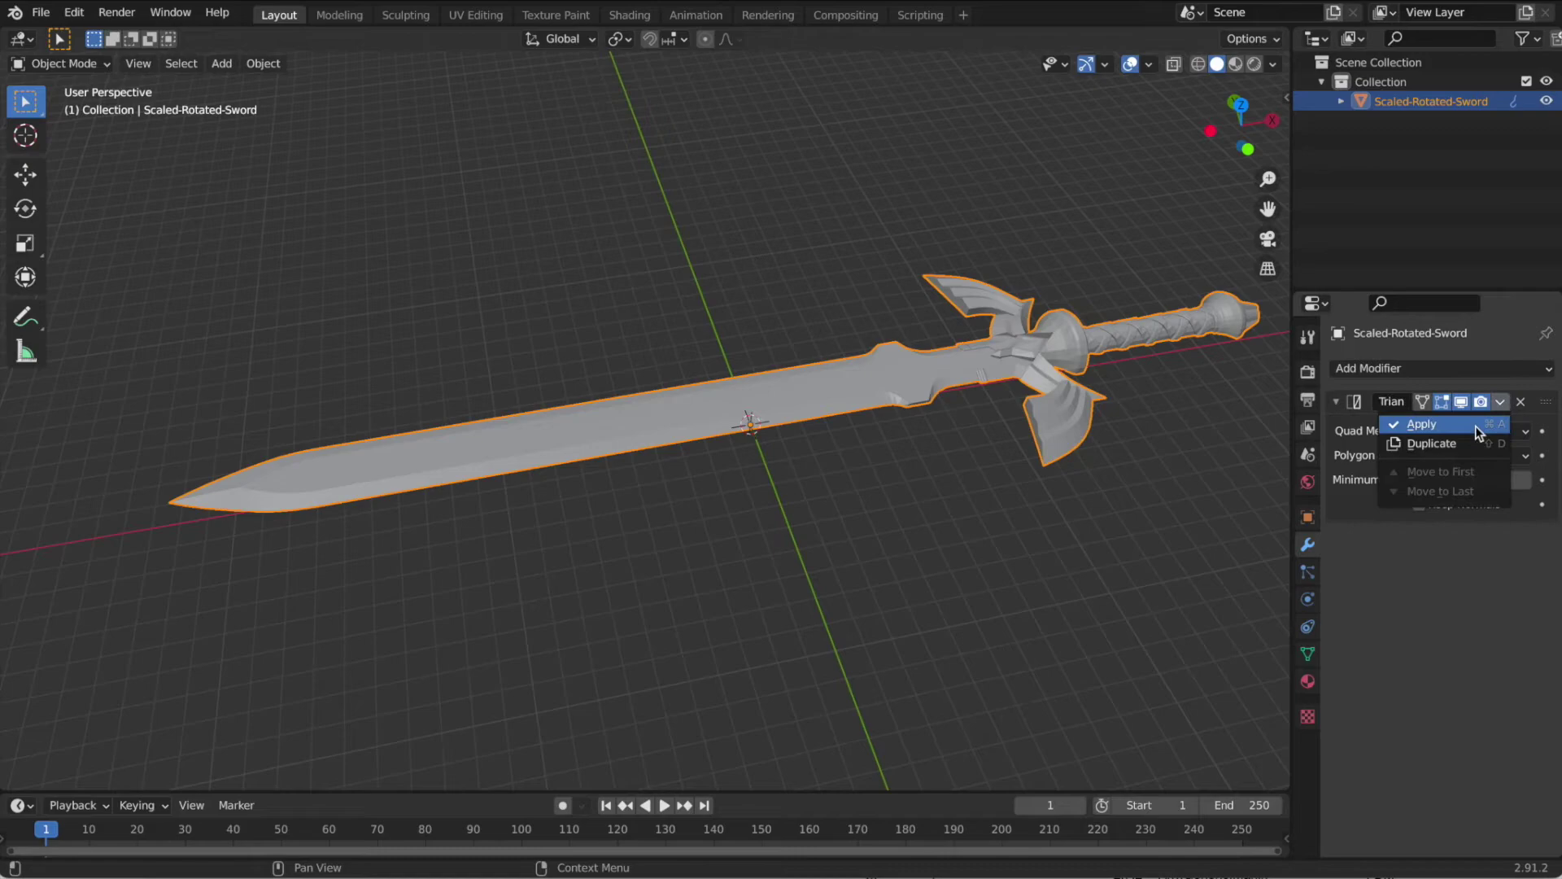
pyautogui.click(1473, 424)
pyautogui.moveTo(1110, 478); pyautogui.dragTo(1112, 313, button='middle')
pyautogui.press('Tab')
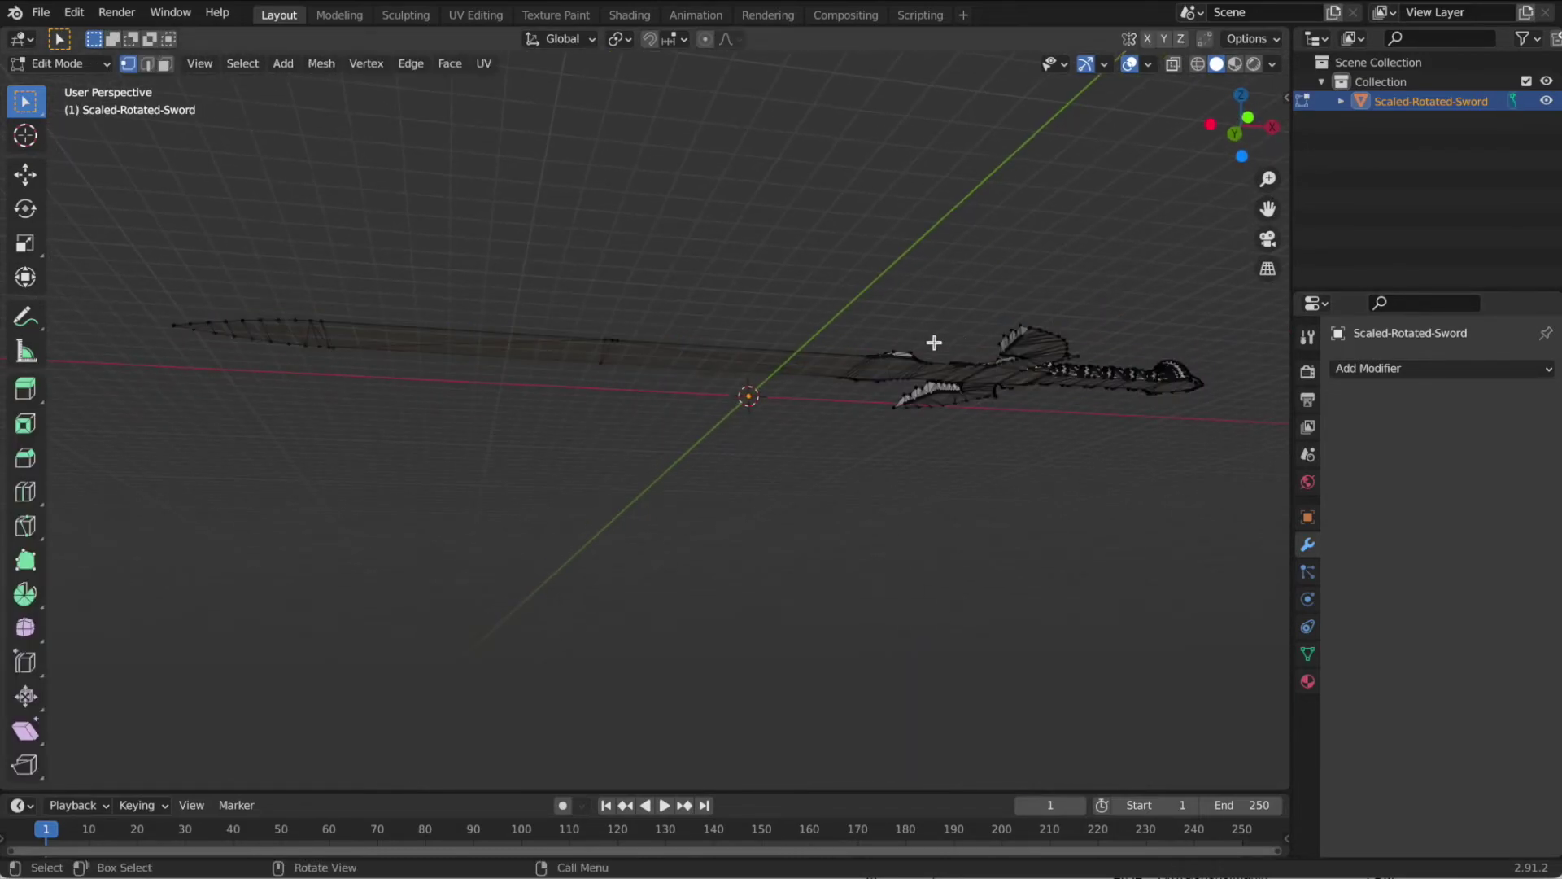
pyautogui.moveTo(931, 342); pyautogui.dragTo(923, 444, button='middle')
pyautogui.scroll(4, 931, 247)
pyautogui.scroll(-2, 924, 248)
pyautogui.scroll(3, 923, 444)
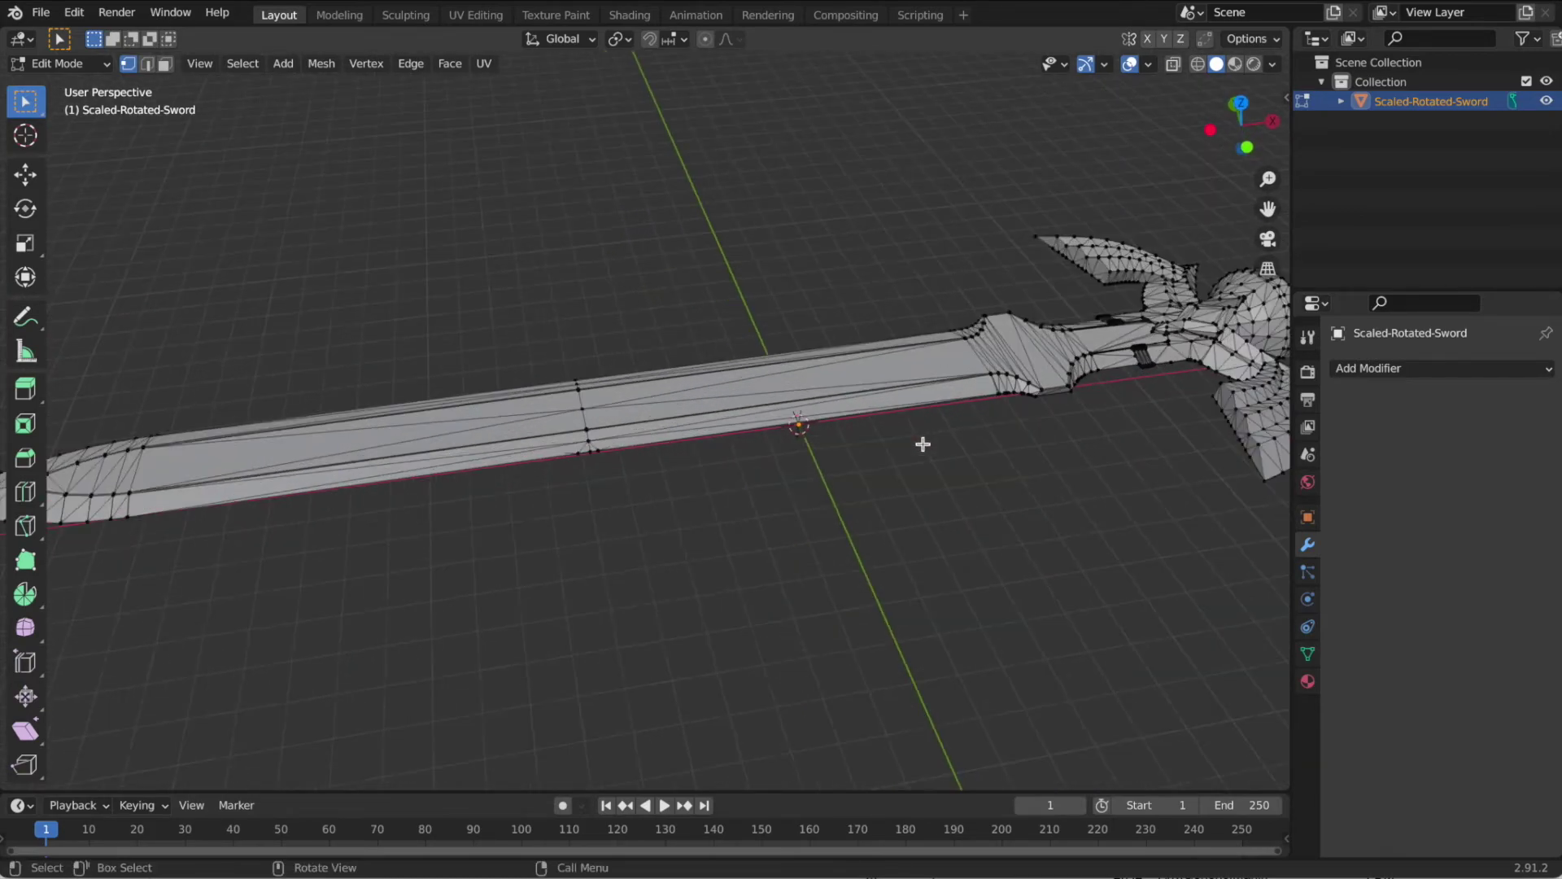
pyautogui.scroll(-2, 923, 444)
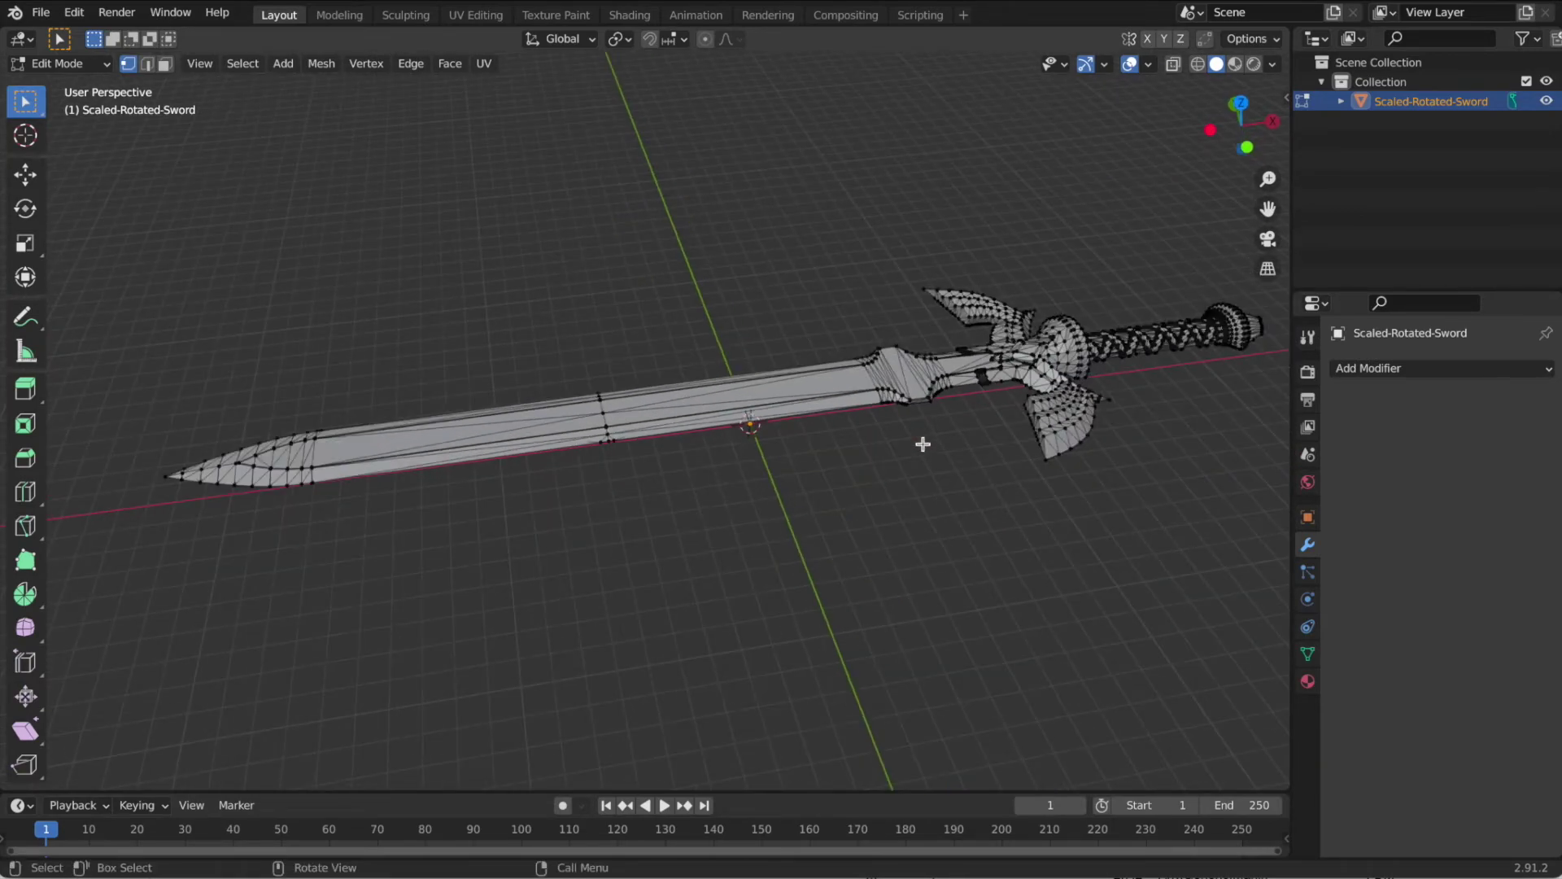
pyautogui.press('Tab')
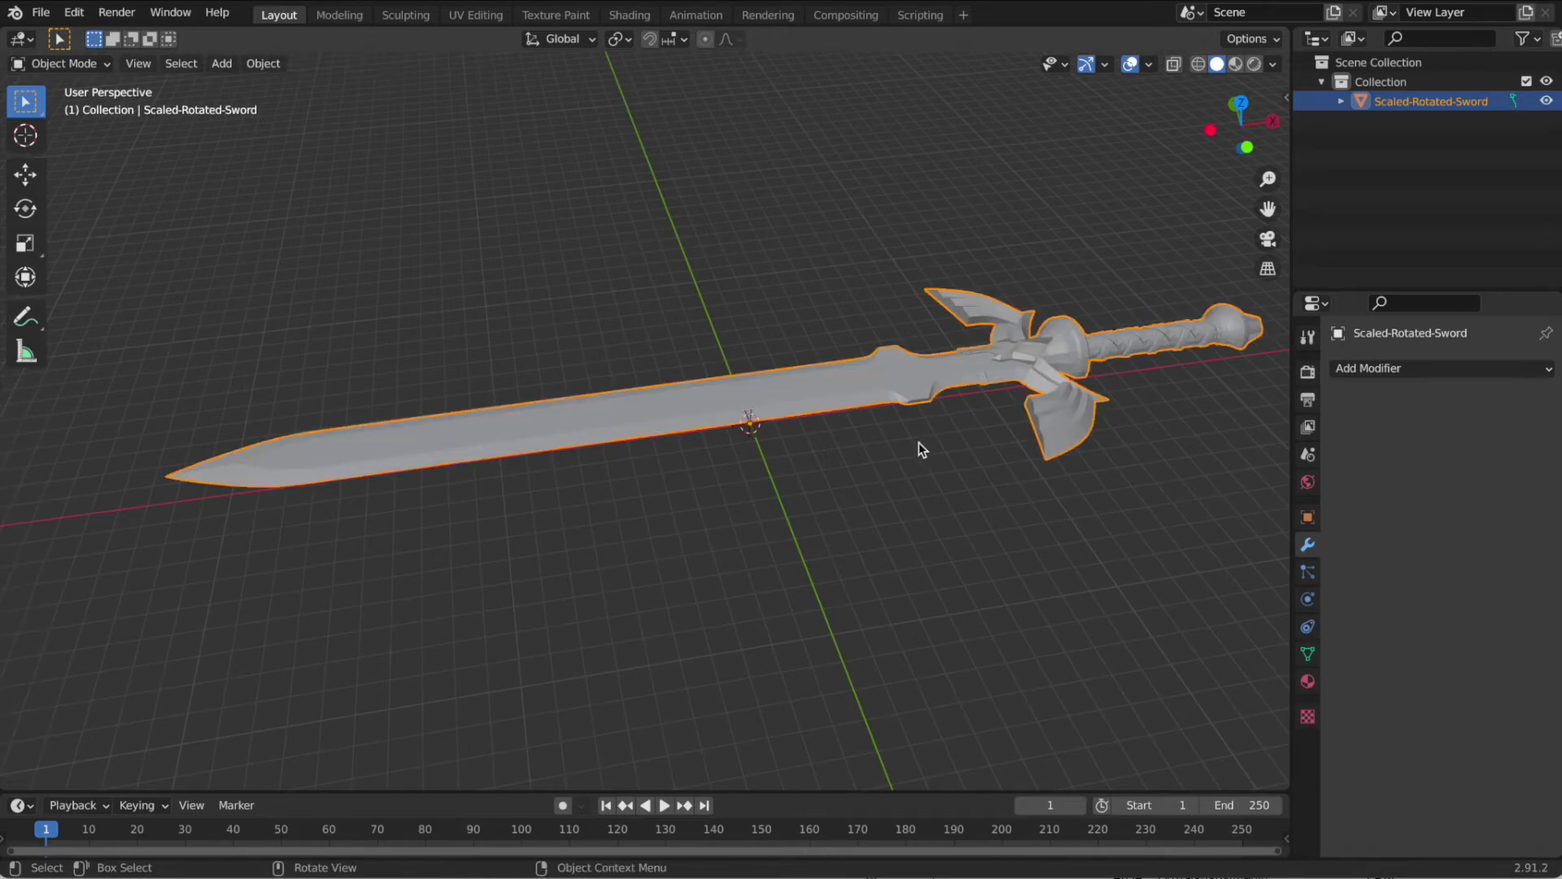
# Export the sword as an STL file named fixed-sword.stl in the Downloads folder.
pyautogui.click(40, 13)
pyautogui.moveTo(90, 296)
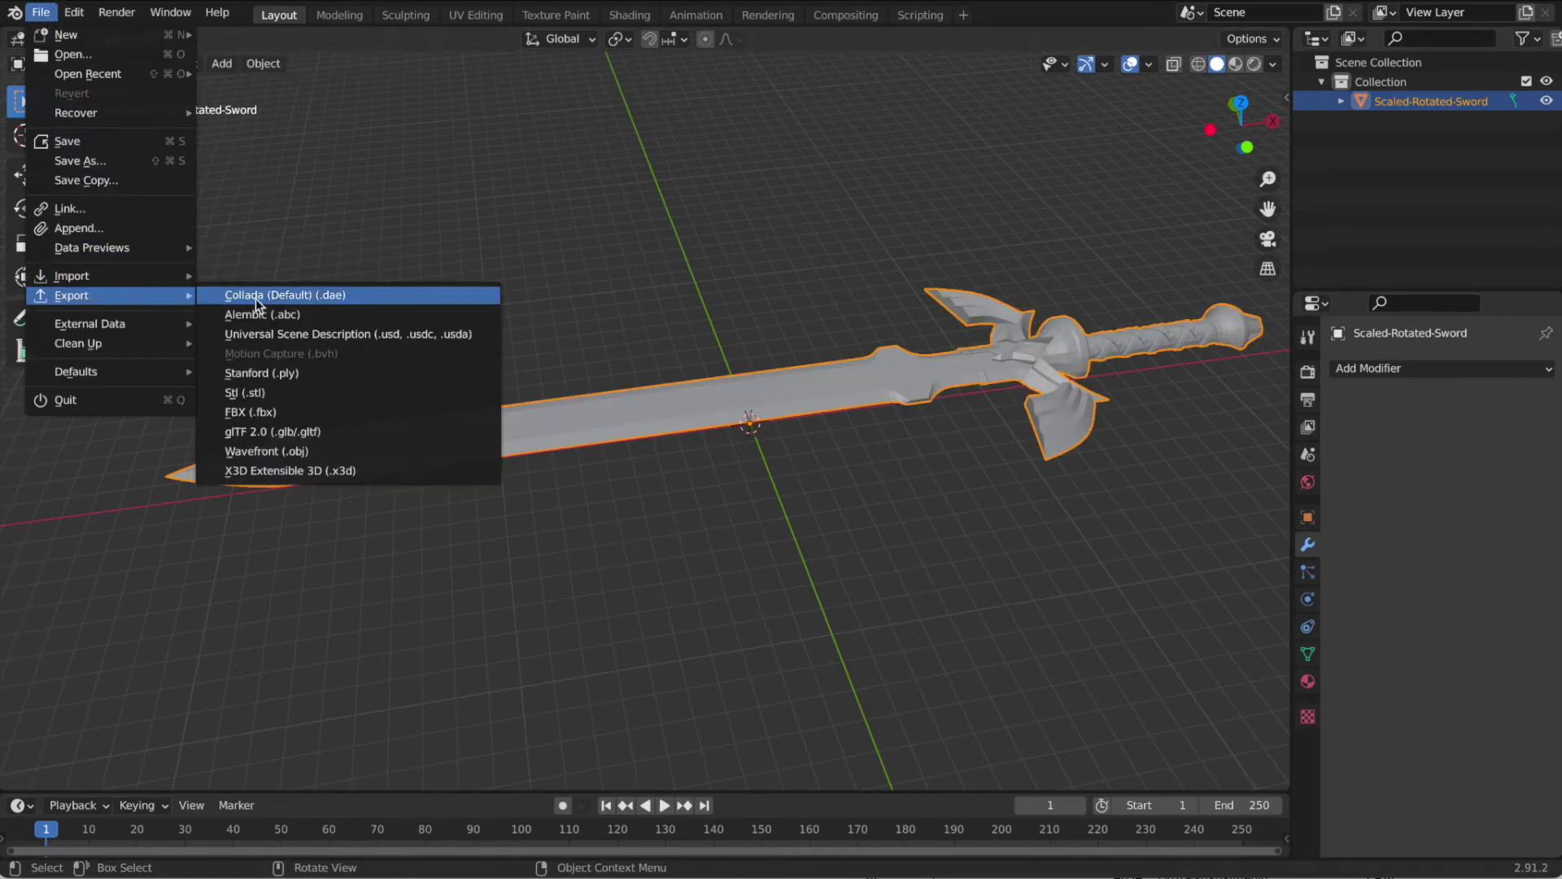
pyautogui.click(340, 392)
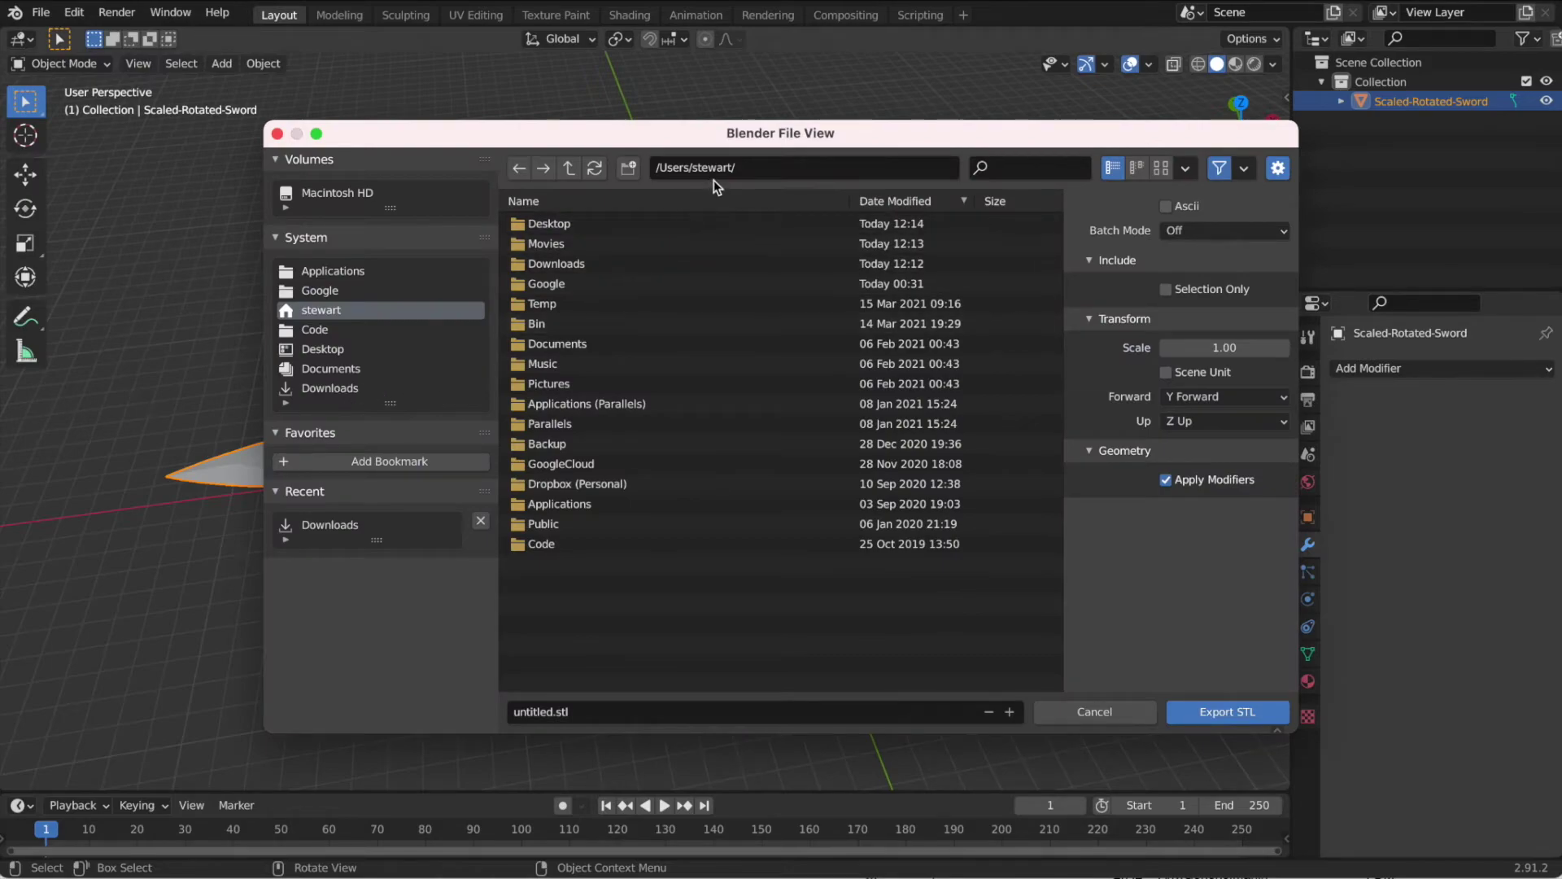
pyautogui.doubleClick(586, 262)
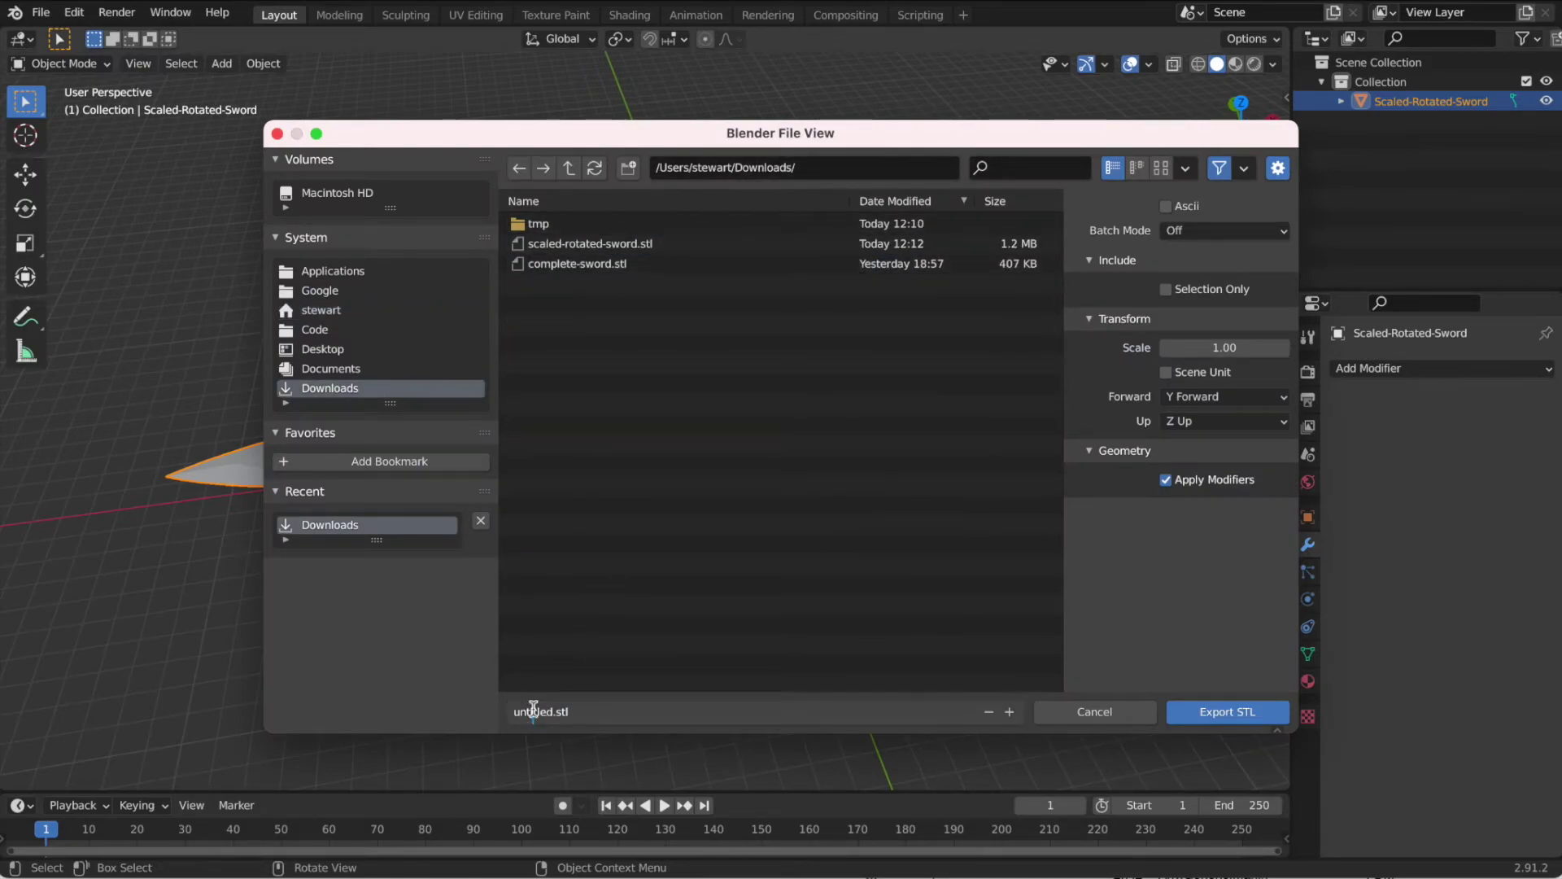
pyautogui.click(534, 709)
pyautogui.write('fixed-sword')
pyautogui.press('Return')
pyautogui.click(1185, 716)
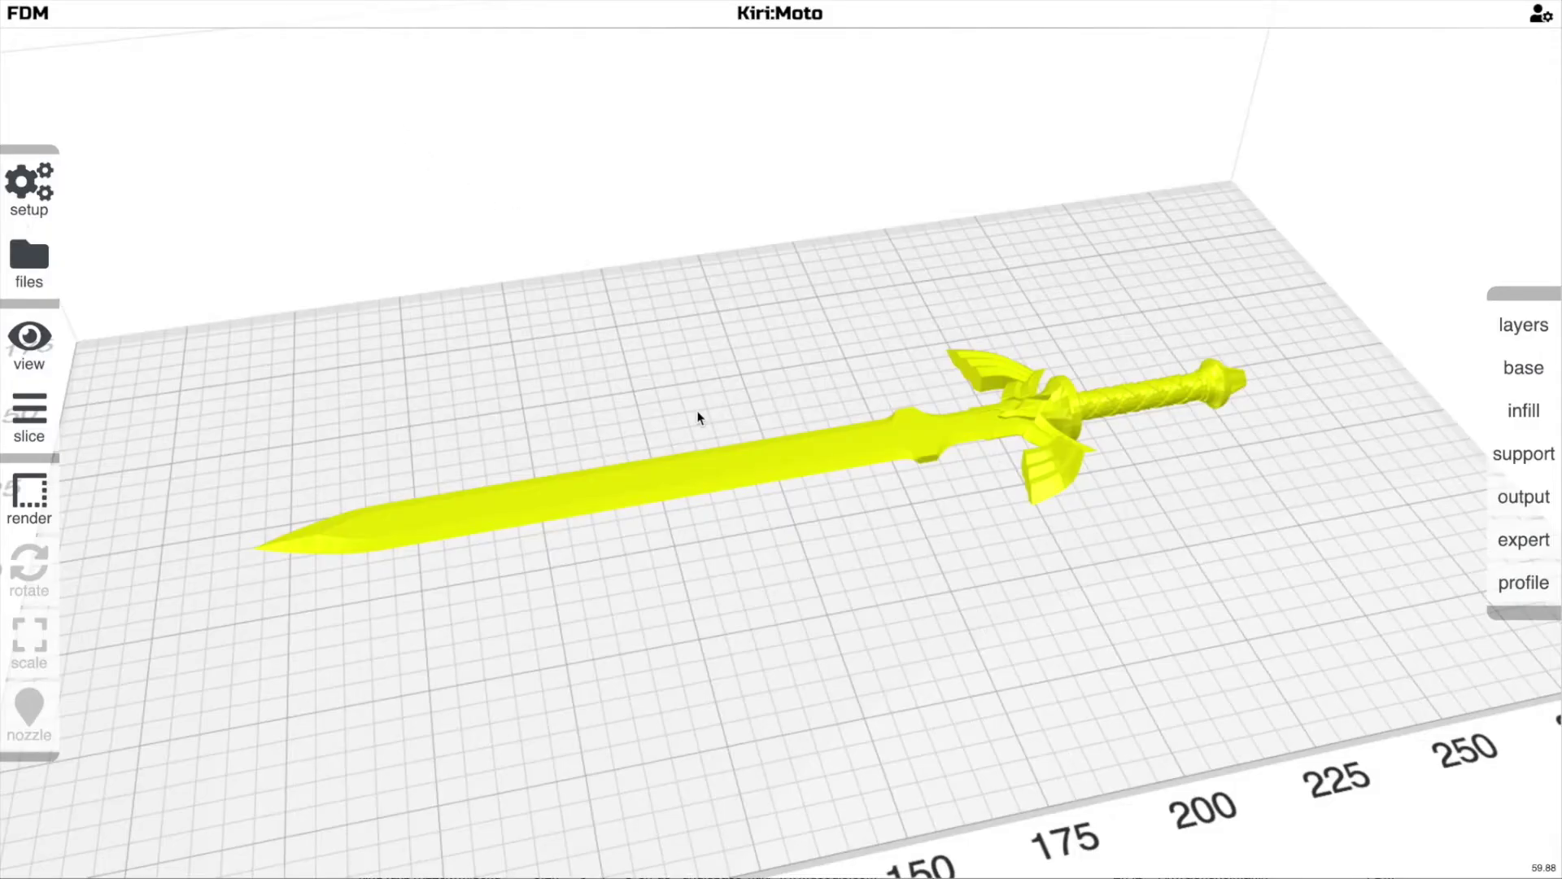
# Remove the old sword model and import fixed-sword.stl onto the build plate.
pyautogui.scroll(-3, 698, 418)
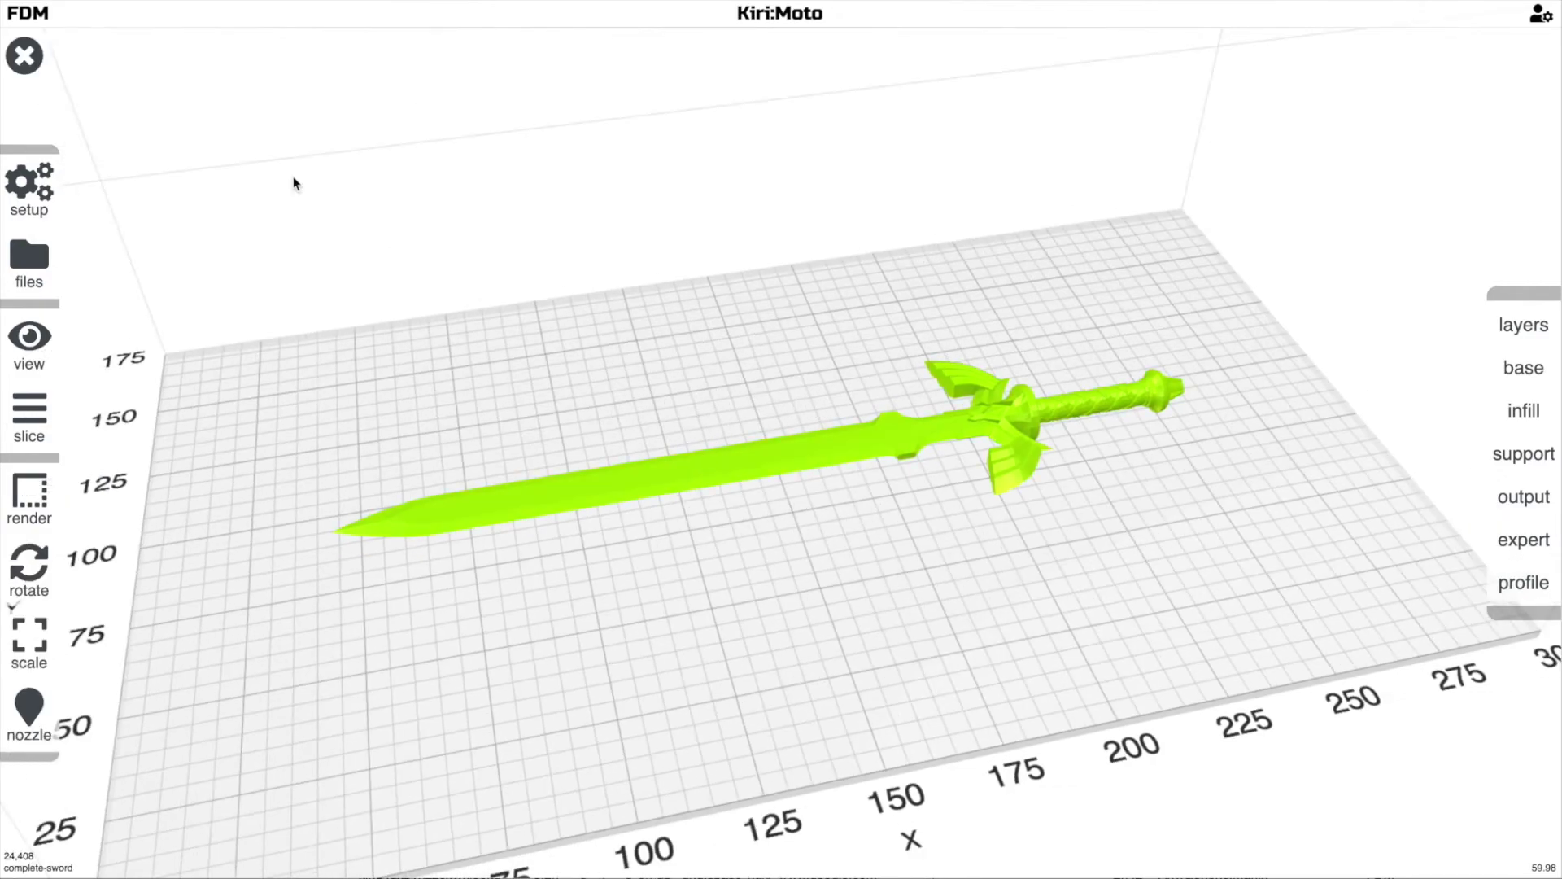
pyautogui.click(21, 154)
pyautogui.moveTo(46, 244)
pyautogui.click(169, 274)
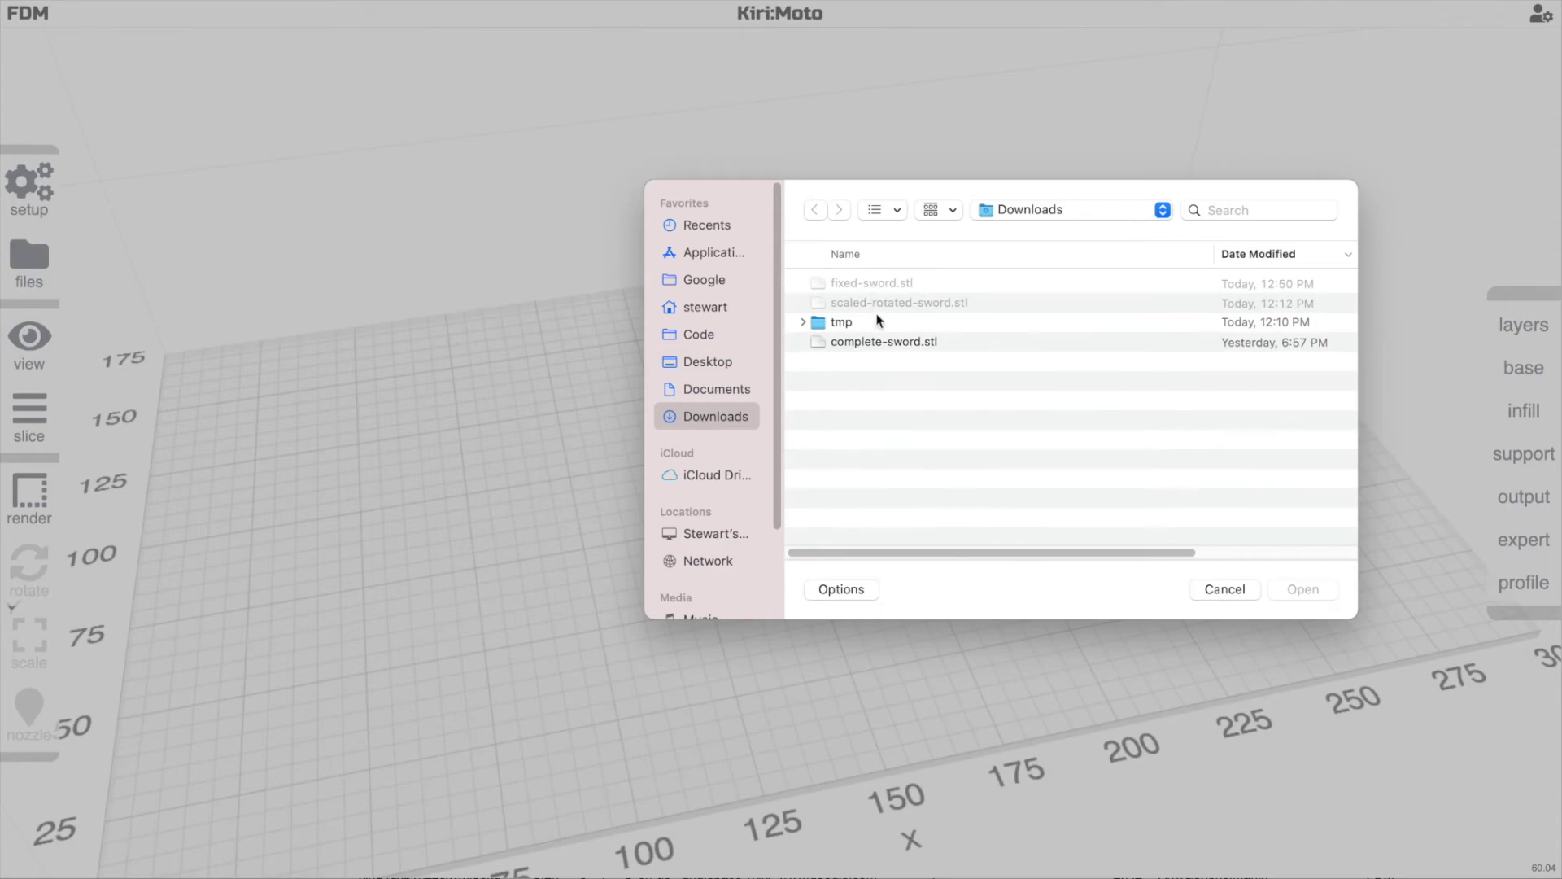
pyautogui.doubleClick(893, 287)
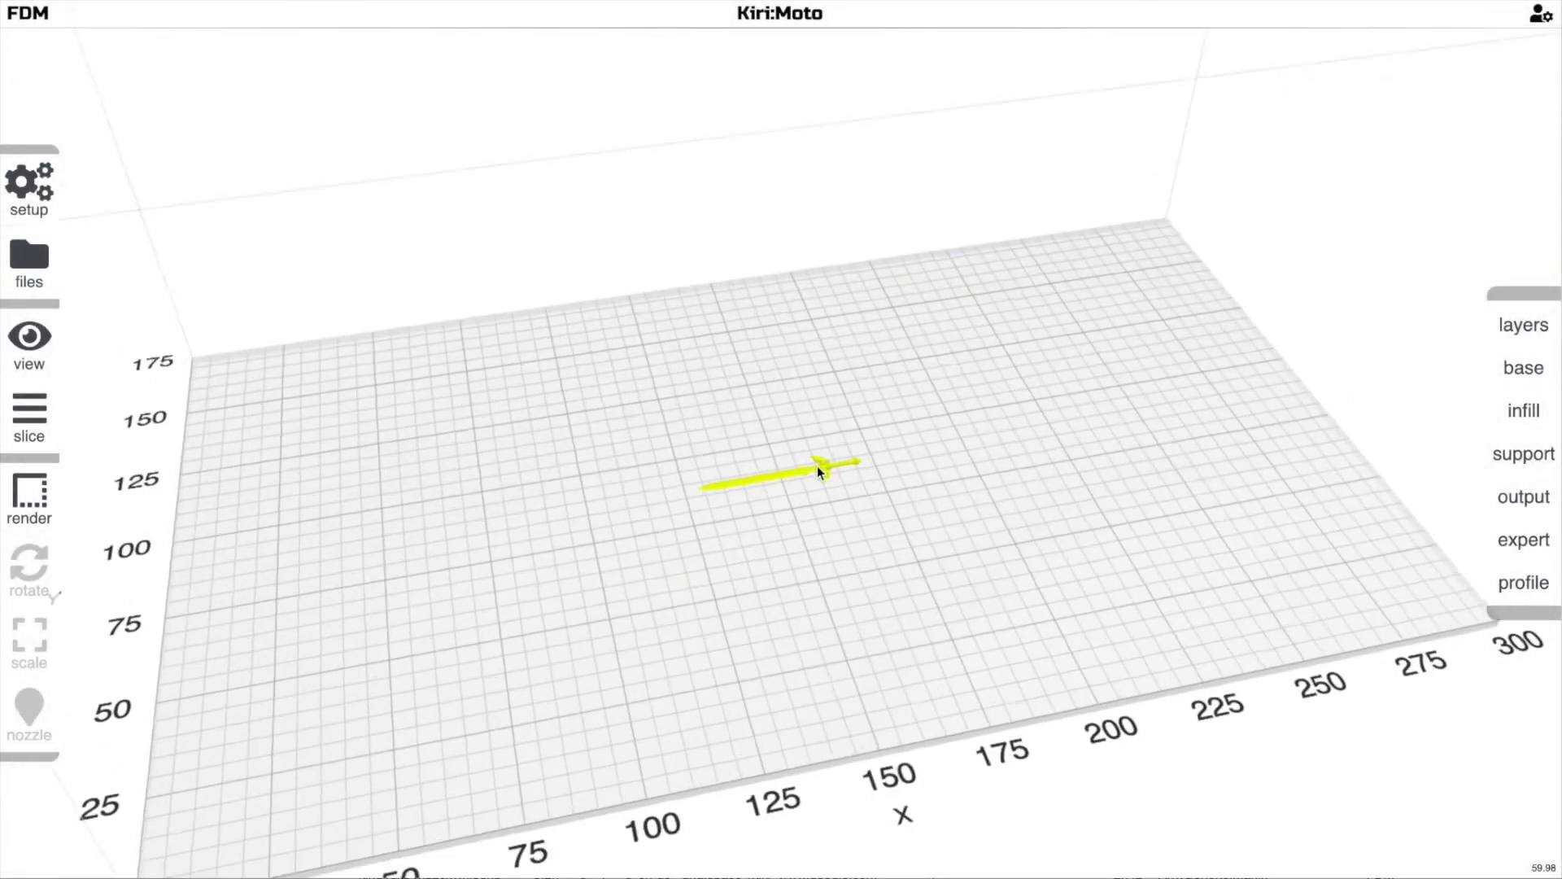
# Scale the imported sword uniformly so its X size is 200.
pyautogui.click(823, 485)
pyautogui.moveTo(29, 643)
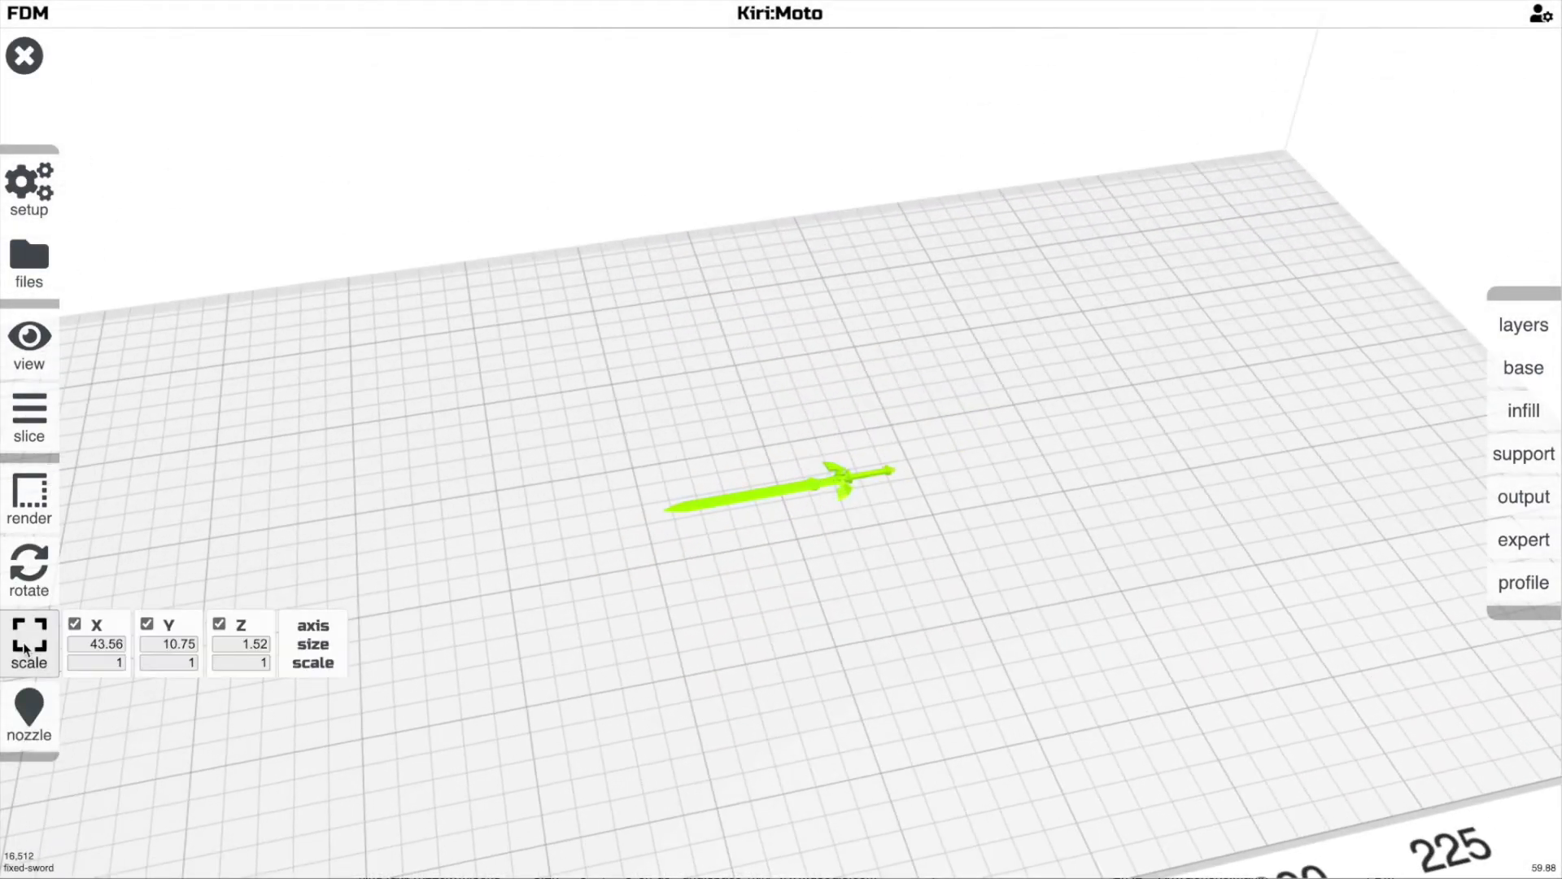
pyautogui.write('2')
pyautogui.press('Return')
pyautogui.doubleClick(112, 659)
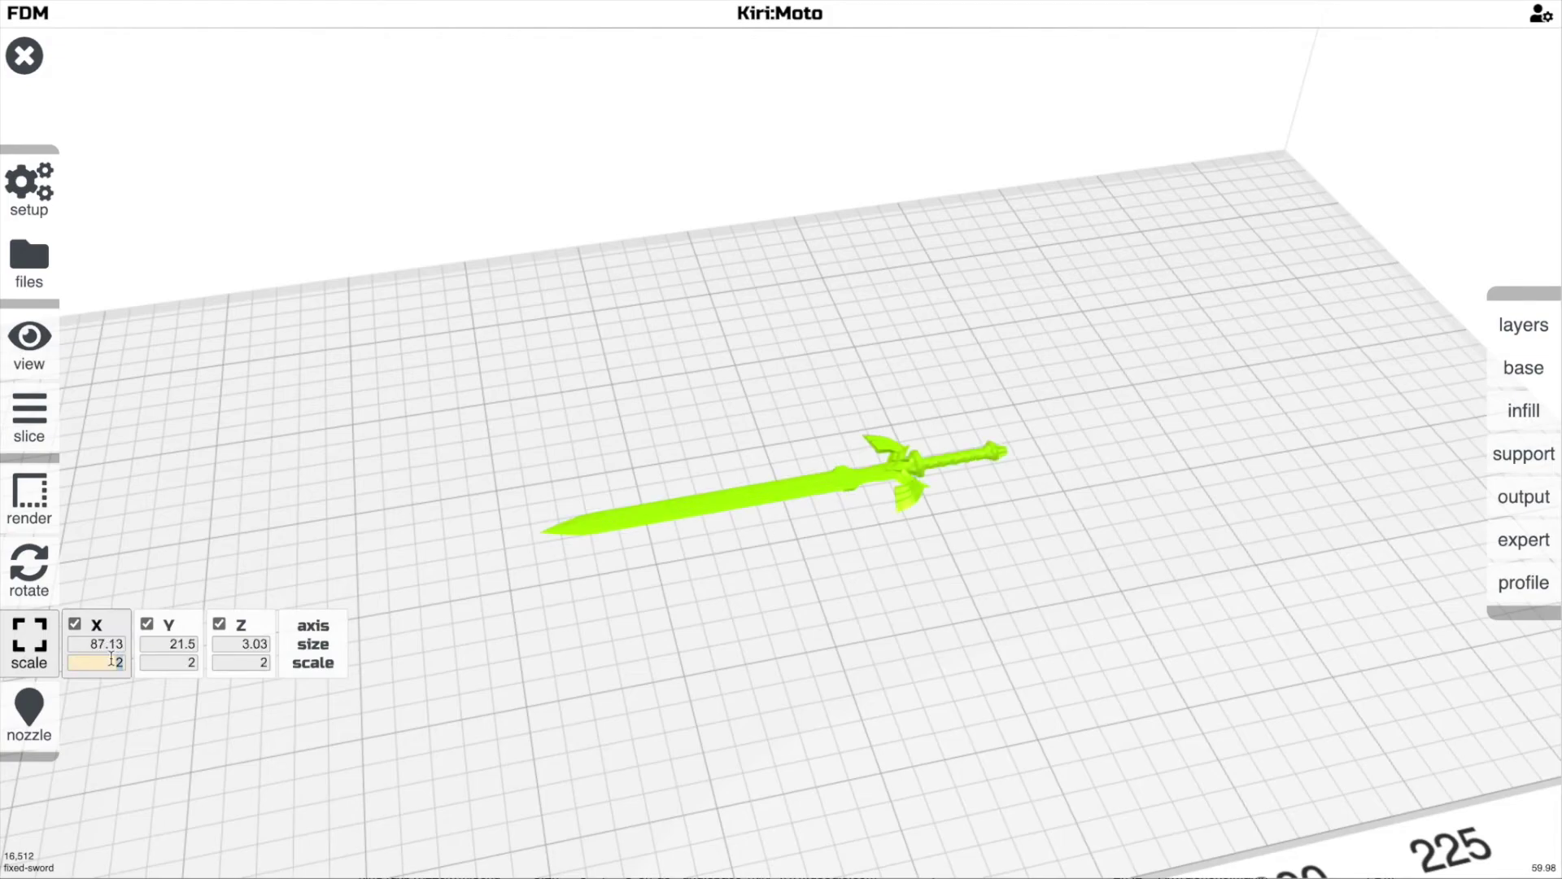
pyautogui.doubleClick(106, 642)
pyautogui.write('200')
pyautogui.press('Return')
pyautogui.scroll(1, 865, 519)
pyautogui.scroll(1, 865, 519)
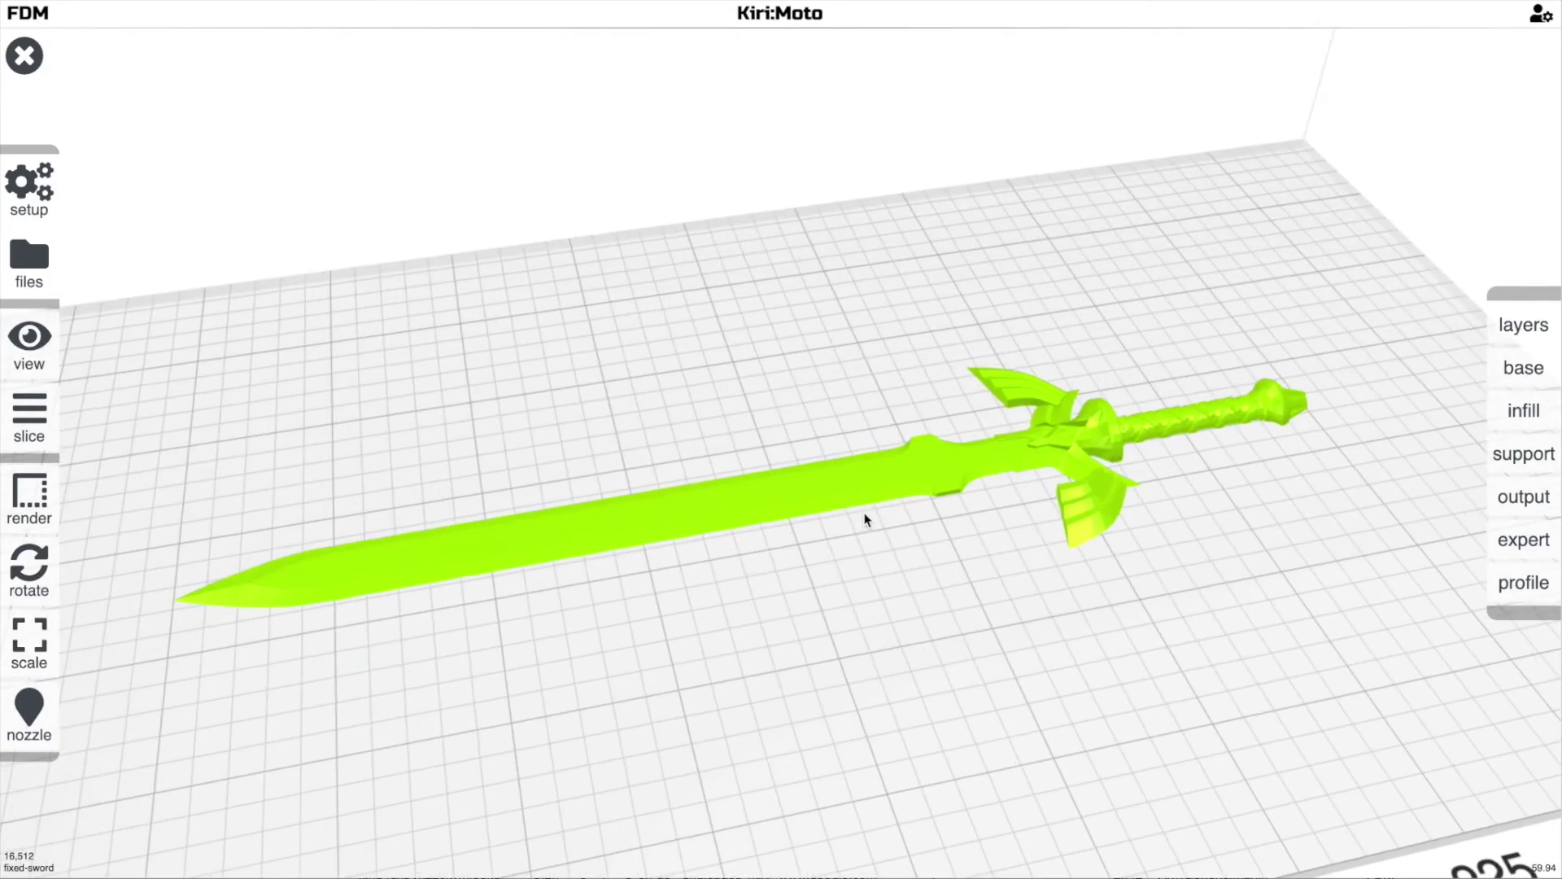
pyautogui.scroll(1, 849, 541)
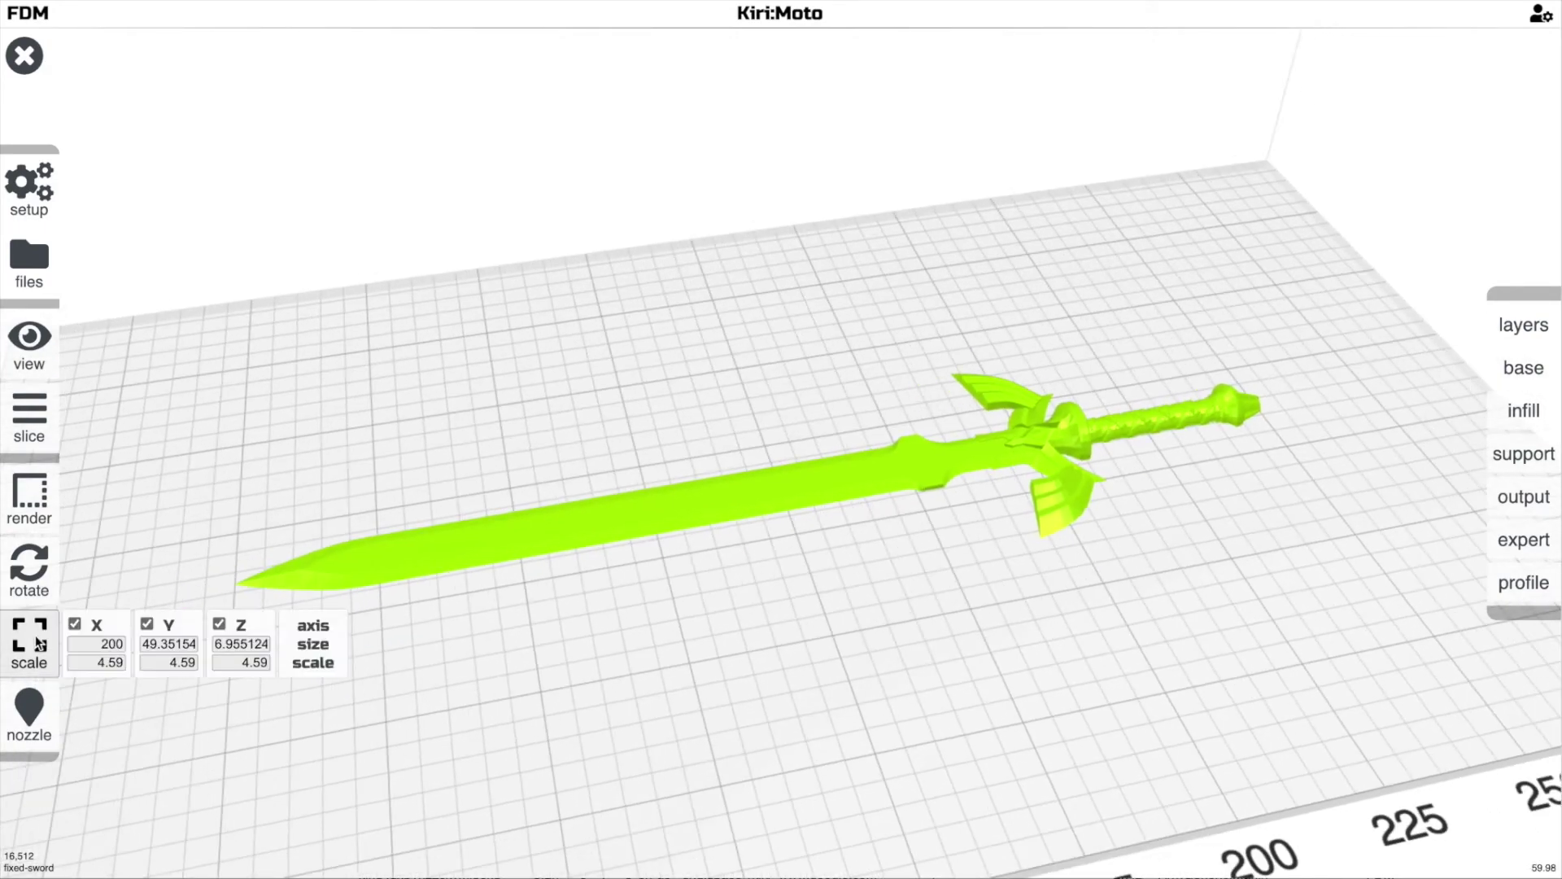
pyautogui.click(659, 633)
# Switch the printer device to the Creality CR-30 belt printer.
pyautogui.press('d')
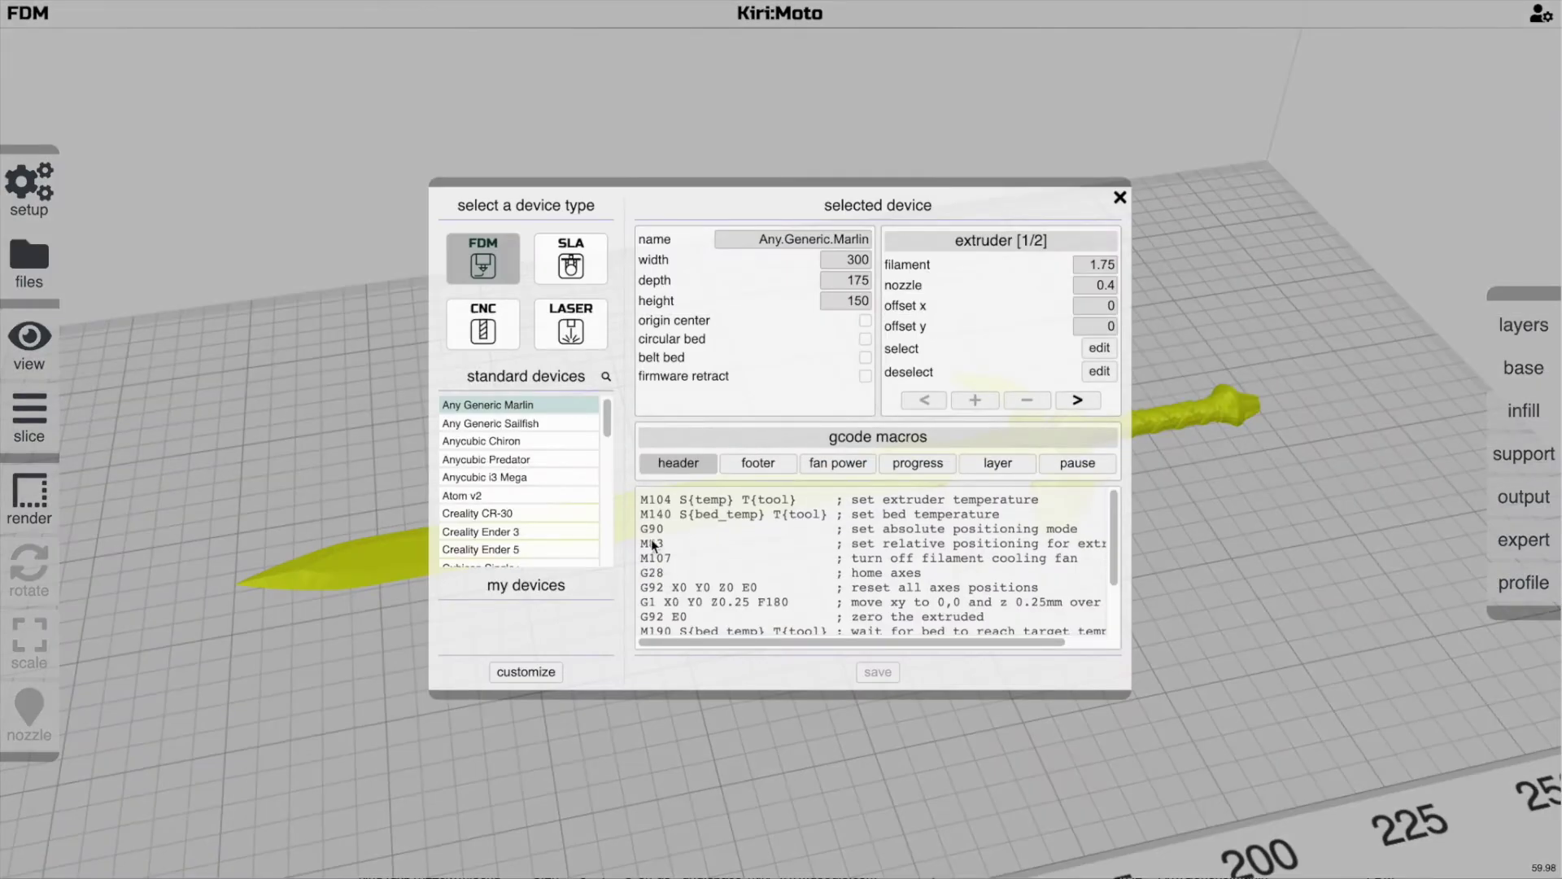
pyautogui.click(552, 511)
pyautogui.press('Escape')
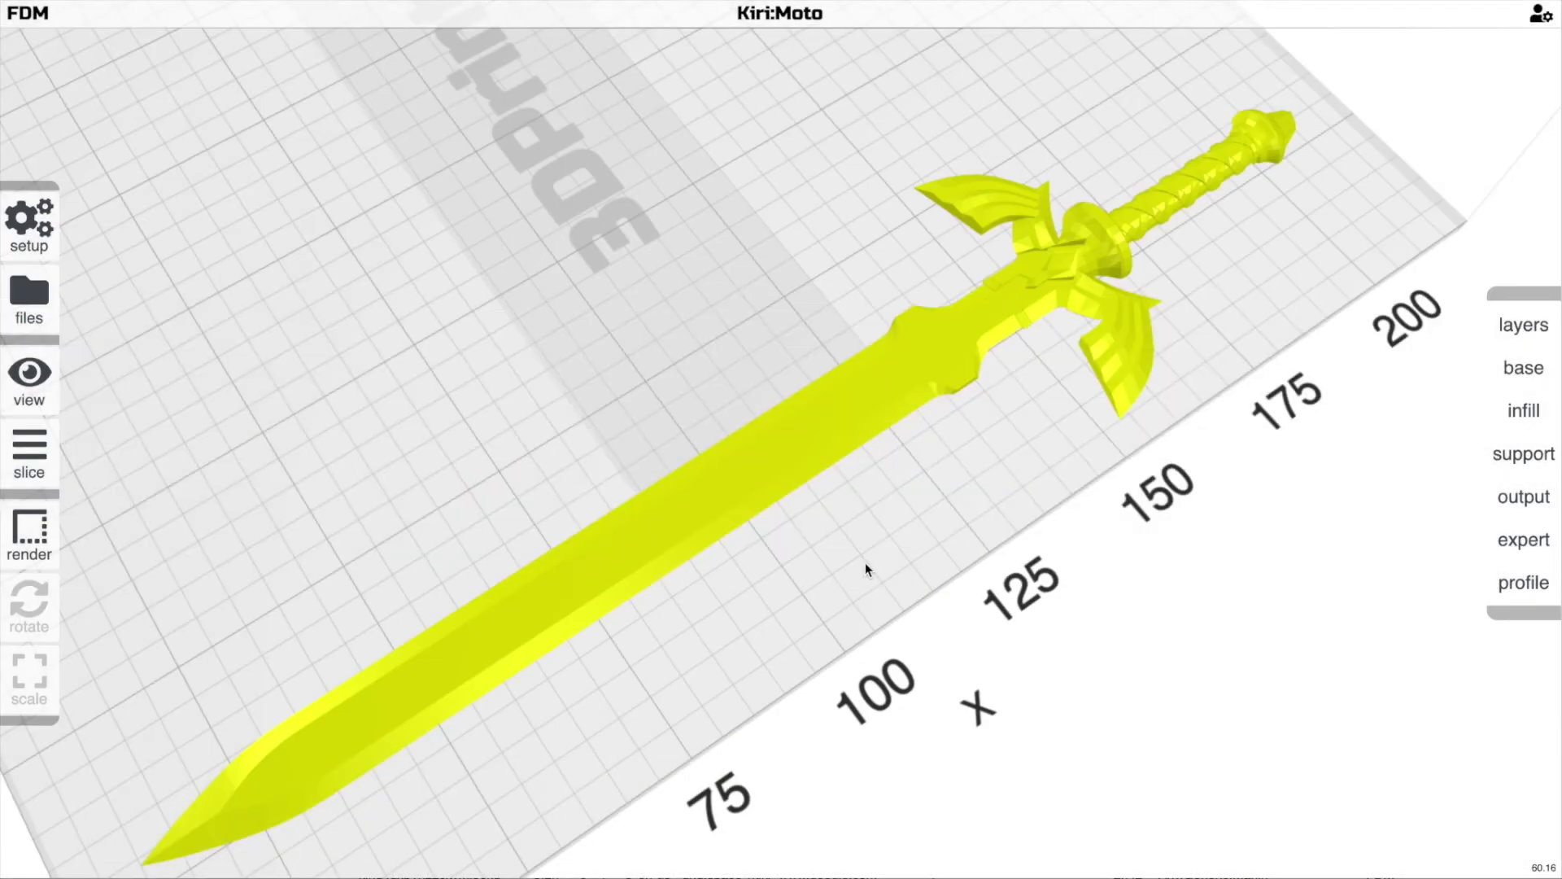
pyautogui.scroll(-5, 865, 564)
pyautogui.moveTo(851, 387); pyautogui.dragTo(524, 576)
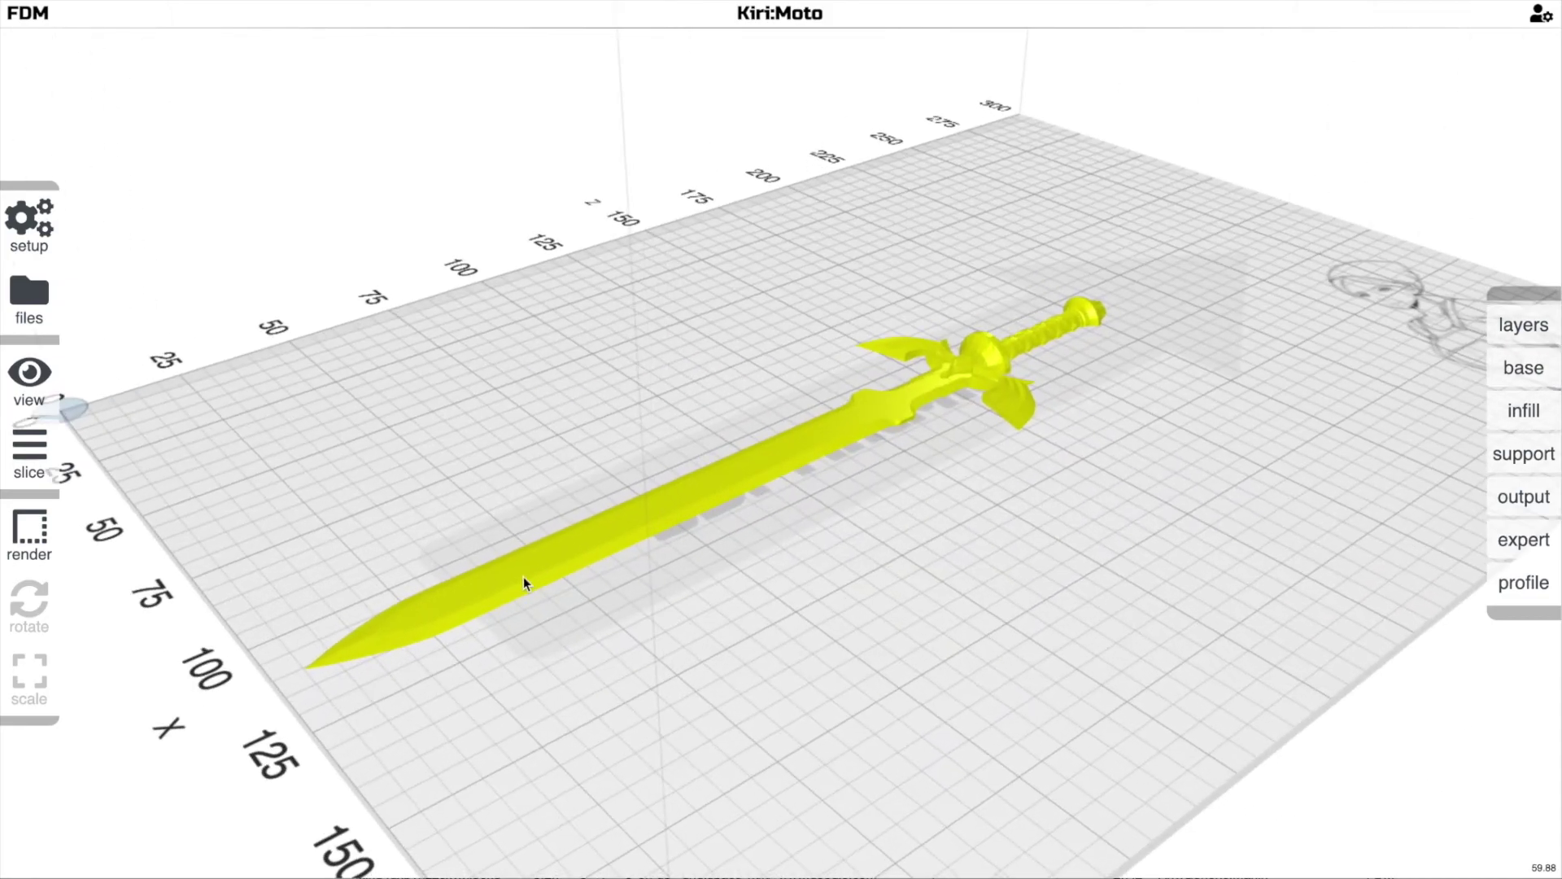
# Set the sword's X size to 166.9665 so it stretches along the belt.
pyautogui.click(410, 640)
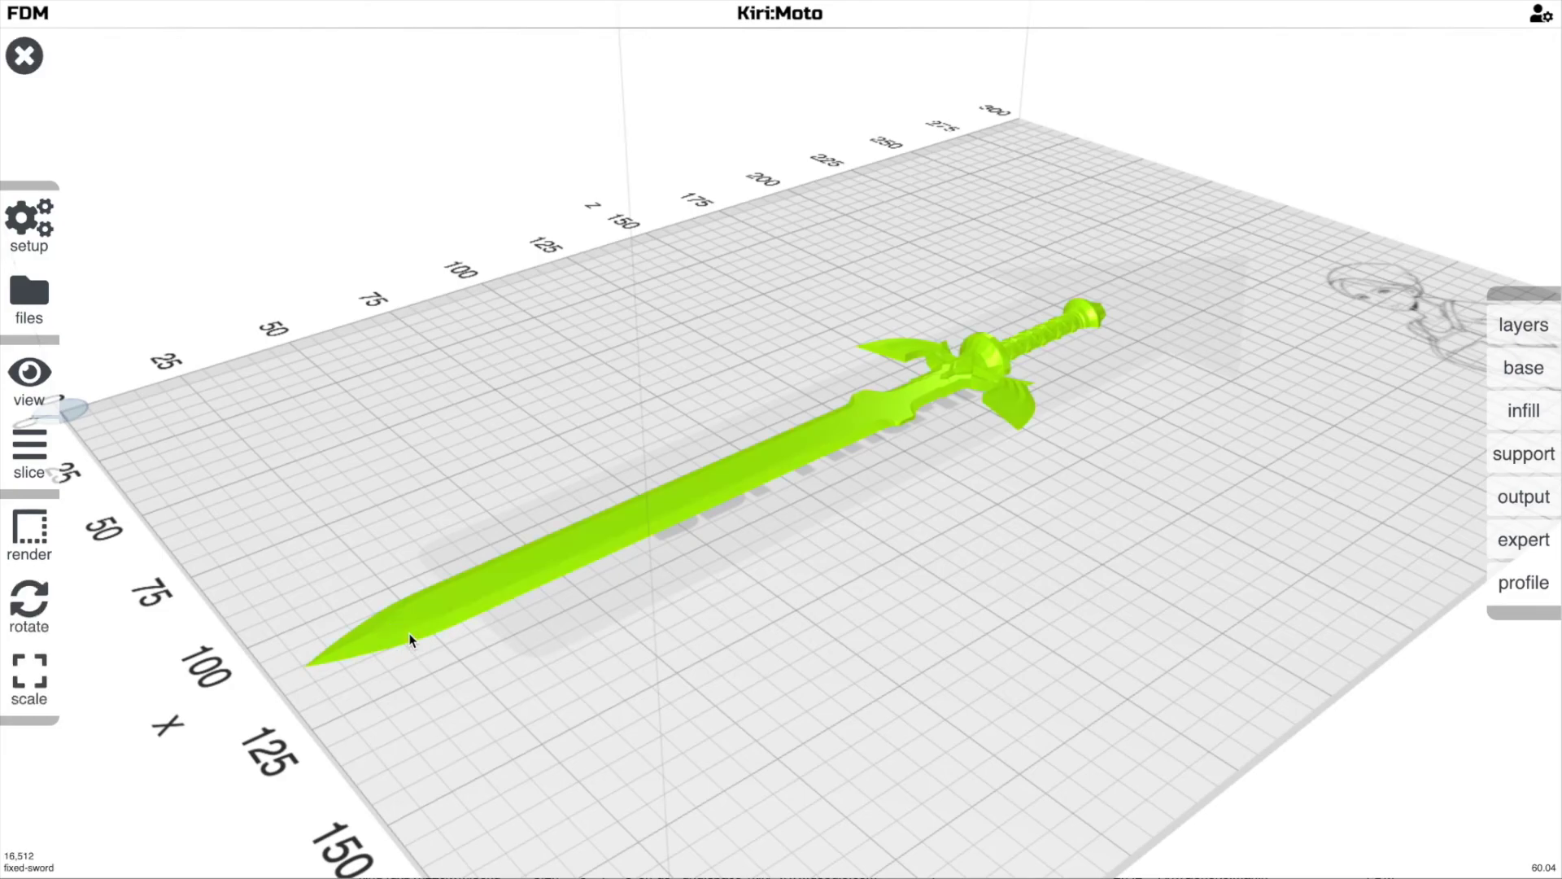
pyautogui.click(28, 678)
pyautogui.doubleClick(110, 679)
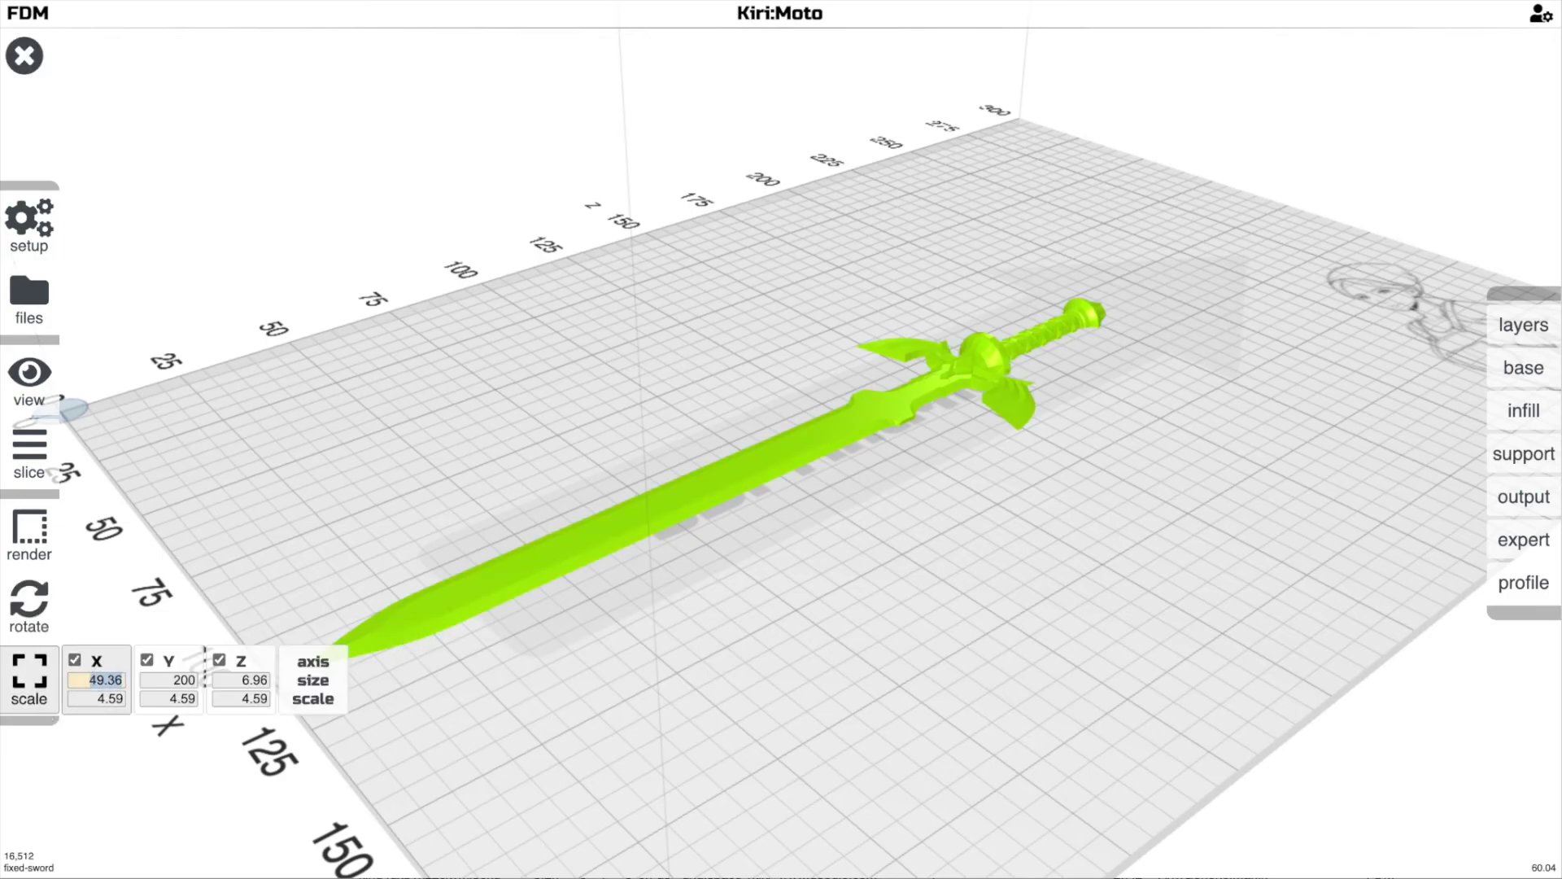
pyautogui.write('166.9665')
pyautogui.press('Return')
pyautogui.scroll(-3, 946, 550)
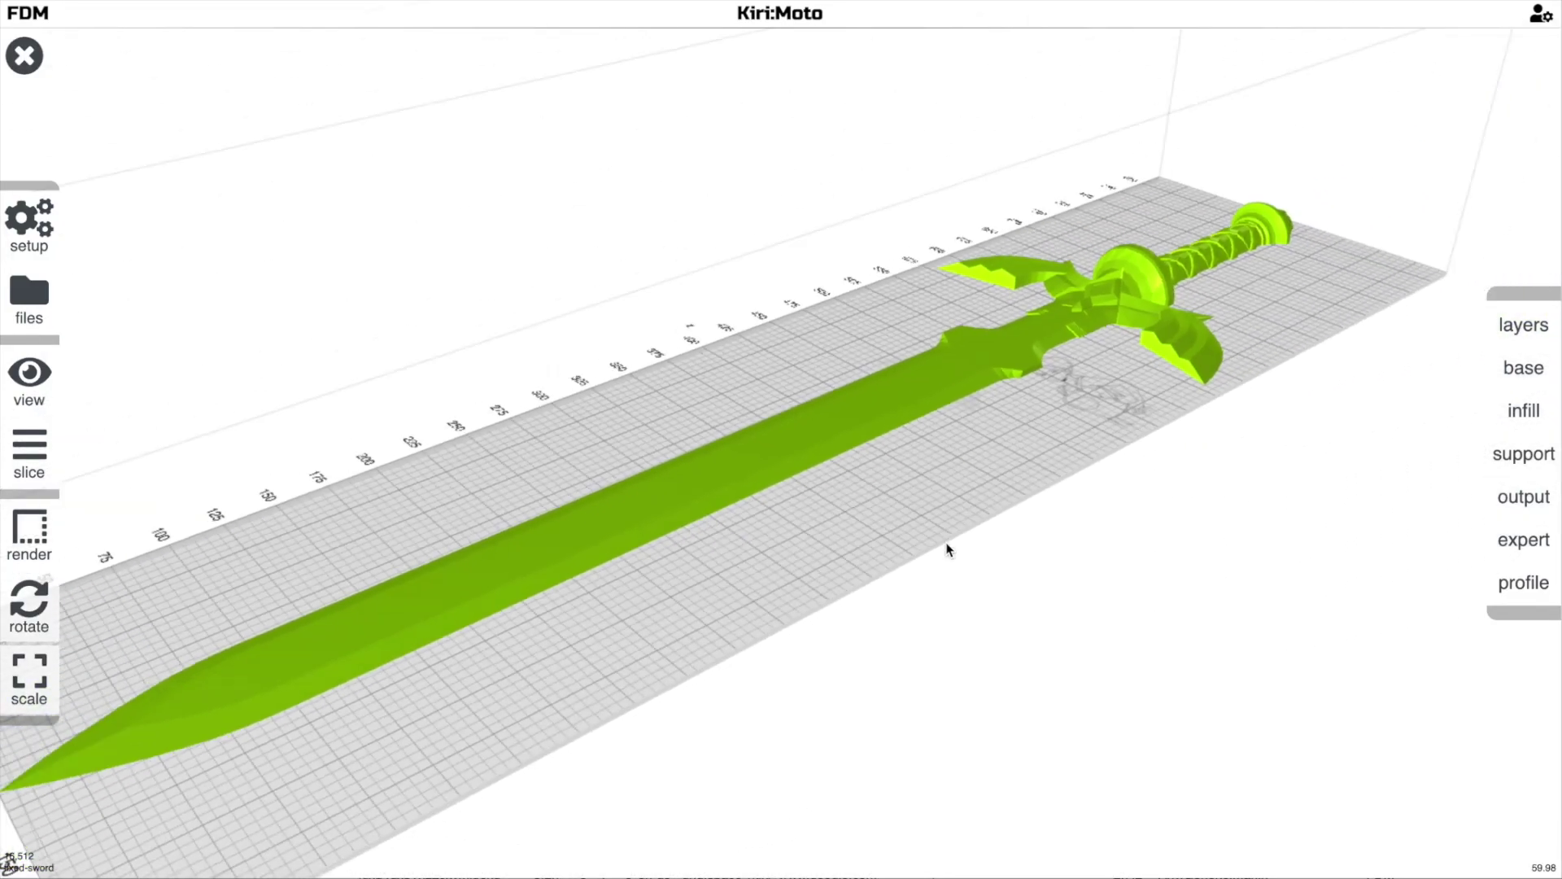
pyautogui.scroll(-5, 947, 550)
pyautogui.click(736, 565)
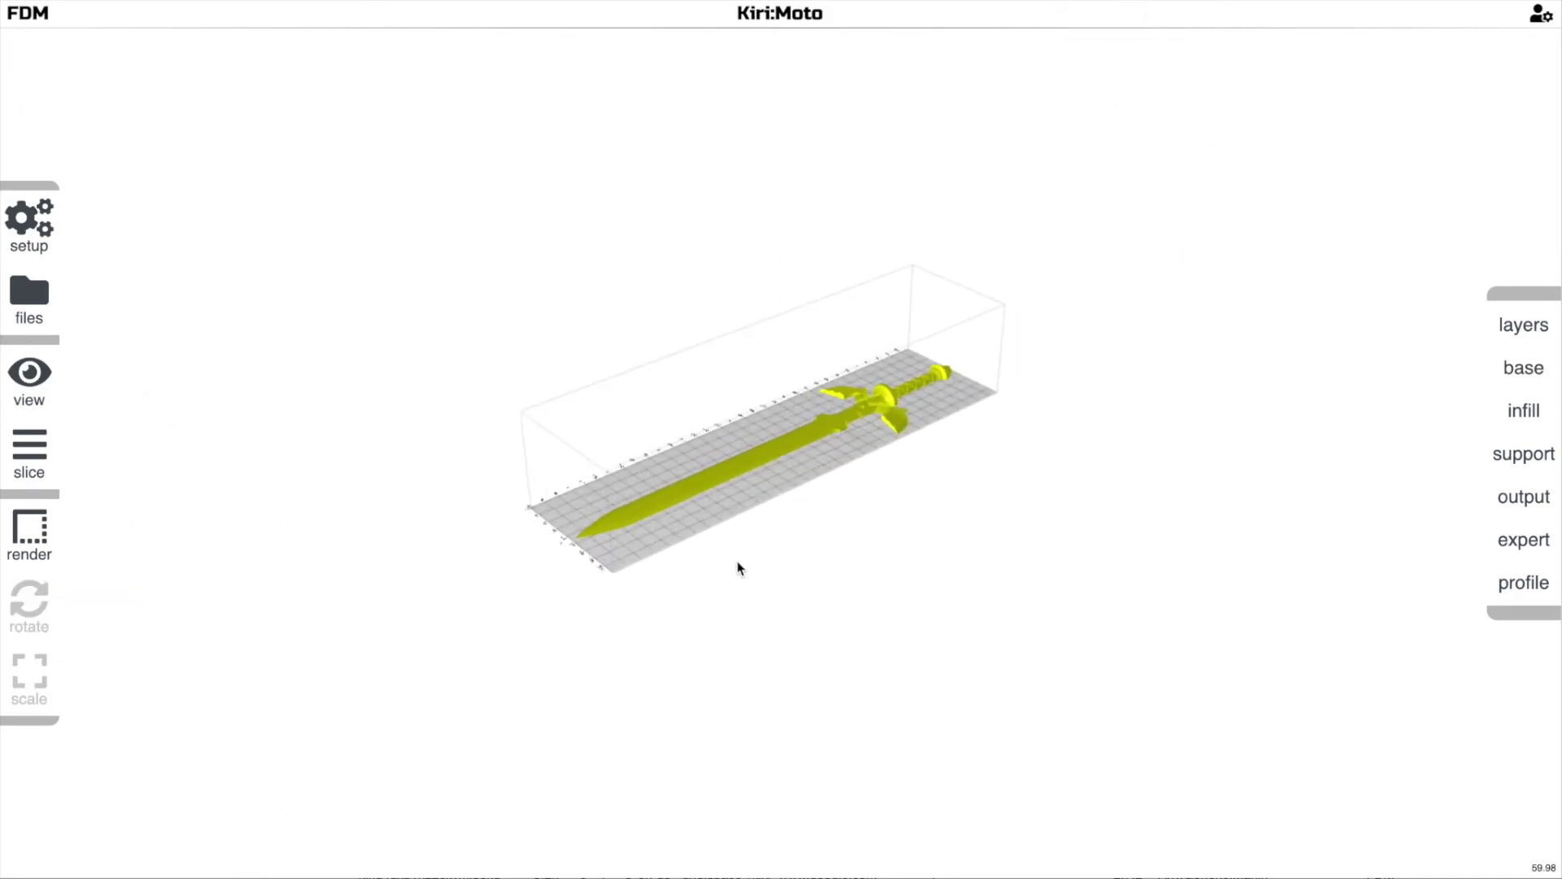
pyautogui.scroll(5, 740, 567)
# Set the Base brim size to 10.
pyautogui.moveTo(740, 662); pyautogui.dragTo(729, 579)
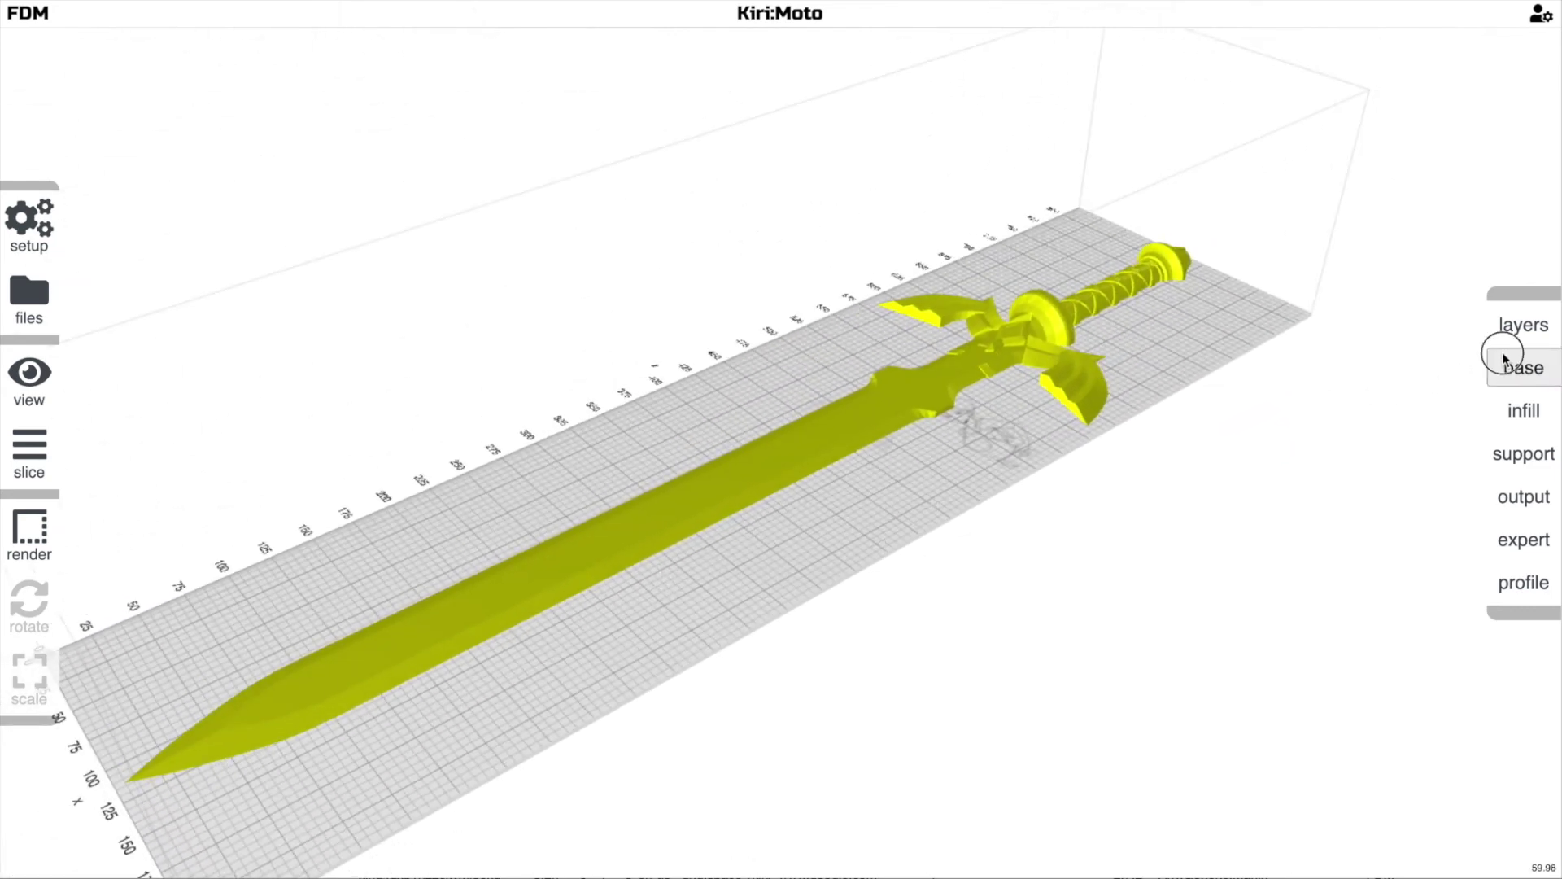
pyautogui.moveTo(1507, 361)
pyautogui.write('10')
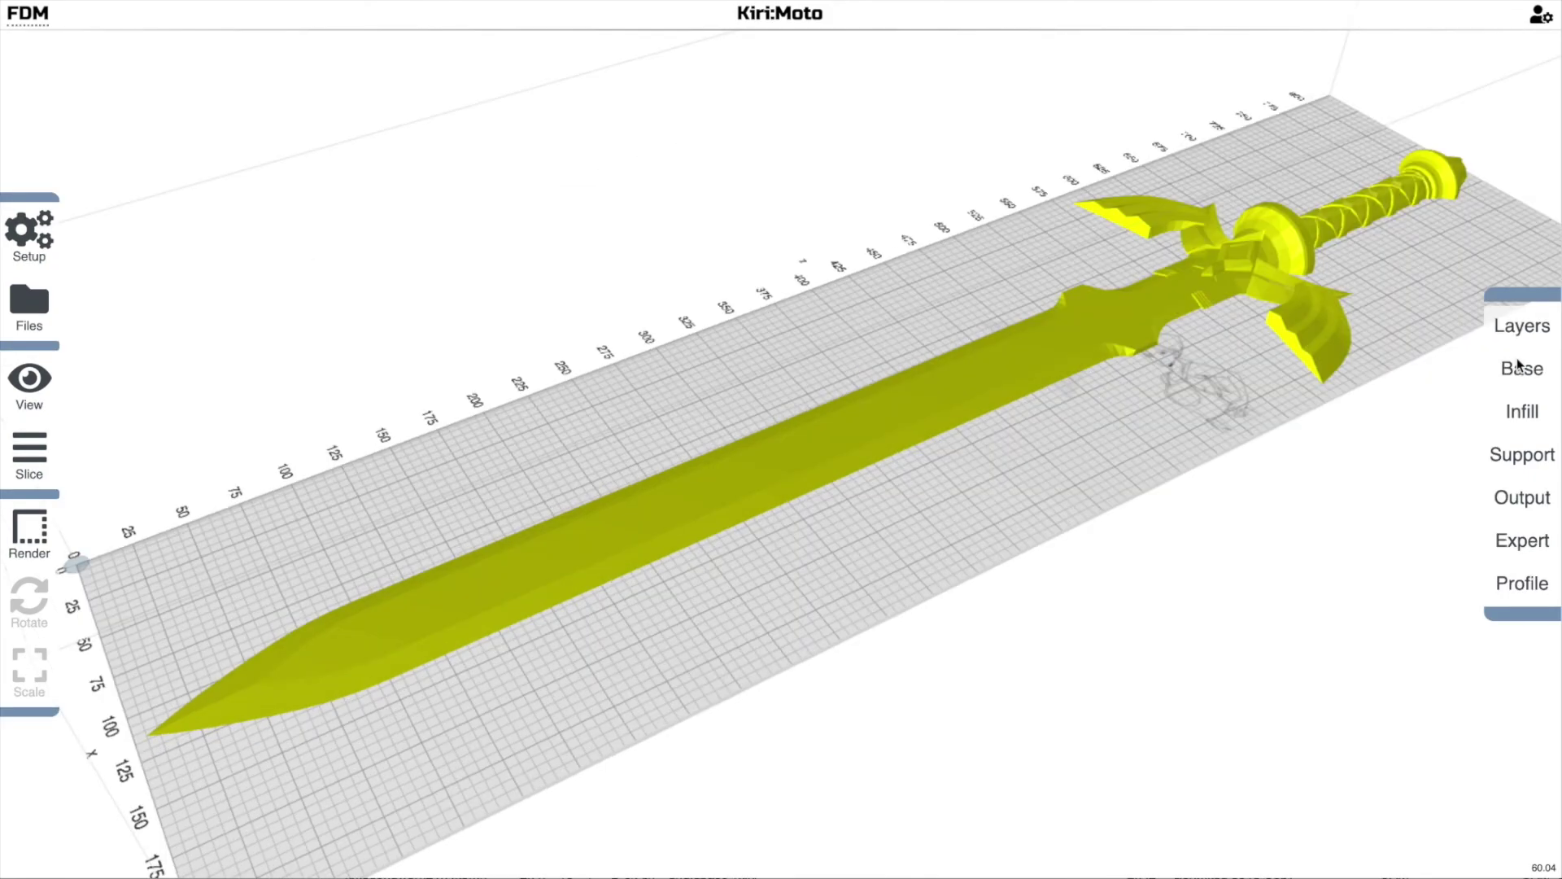
# Slice the sword into layers for the belt printer.
pyautogui.moveTo(1519, 371)
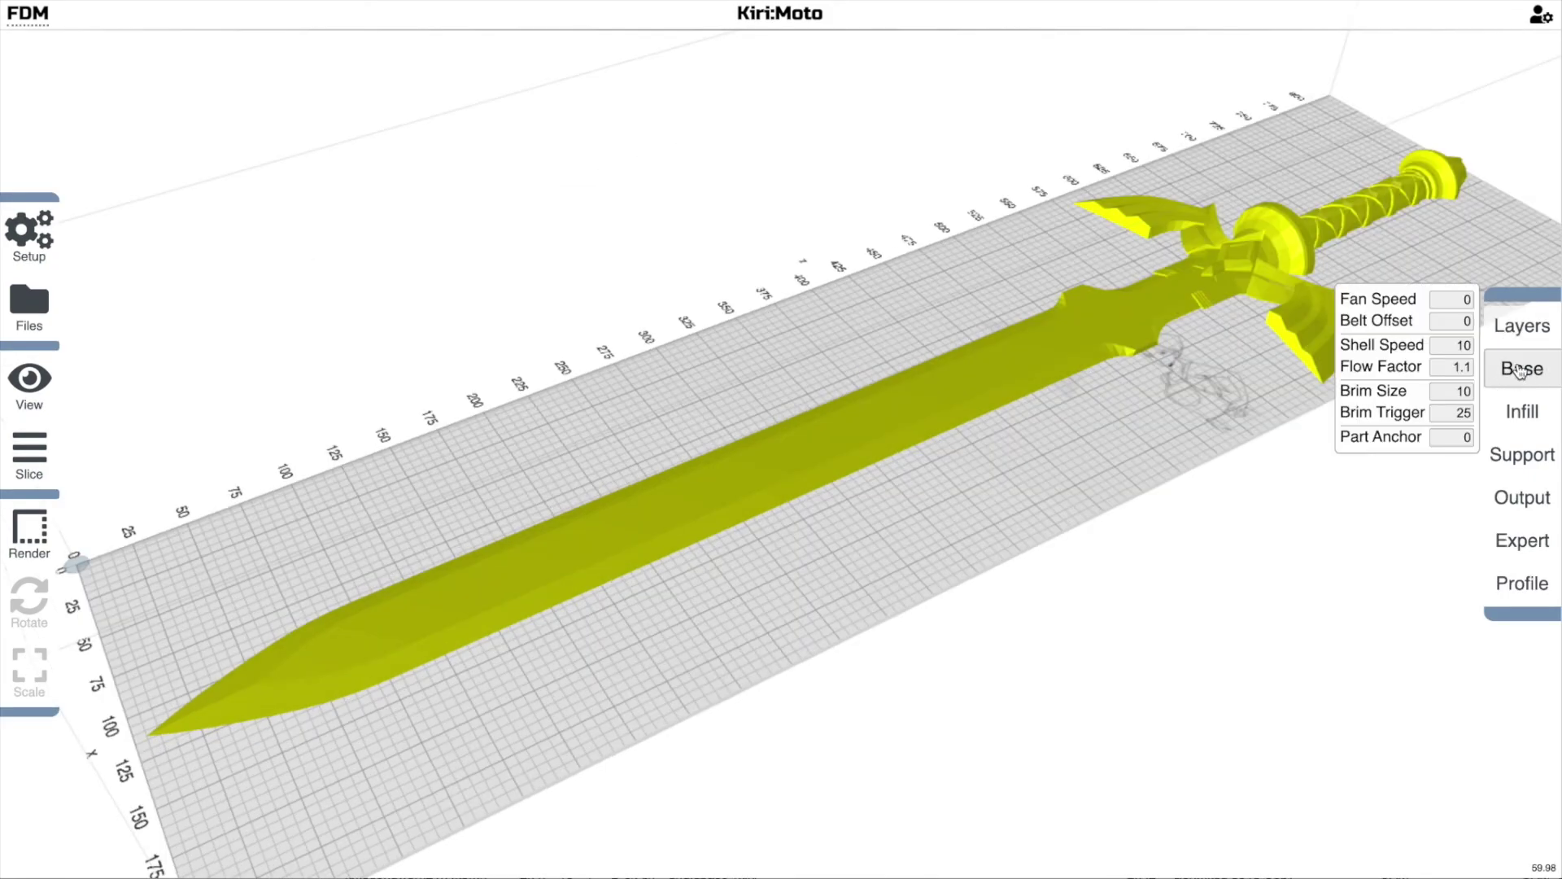
pyautogui.press('s')
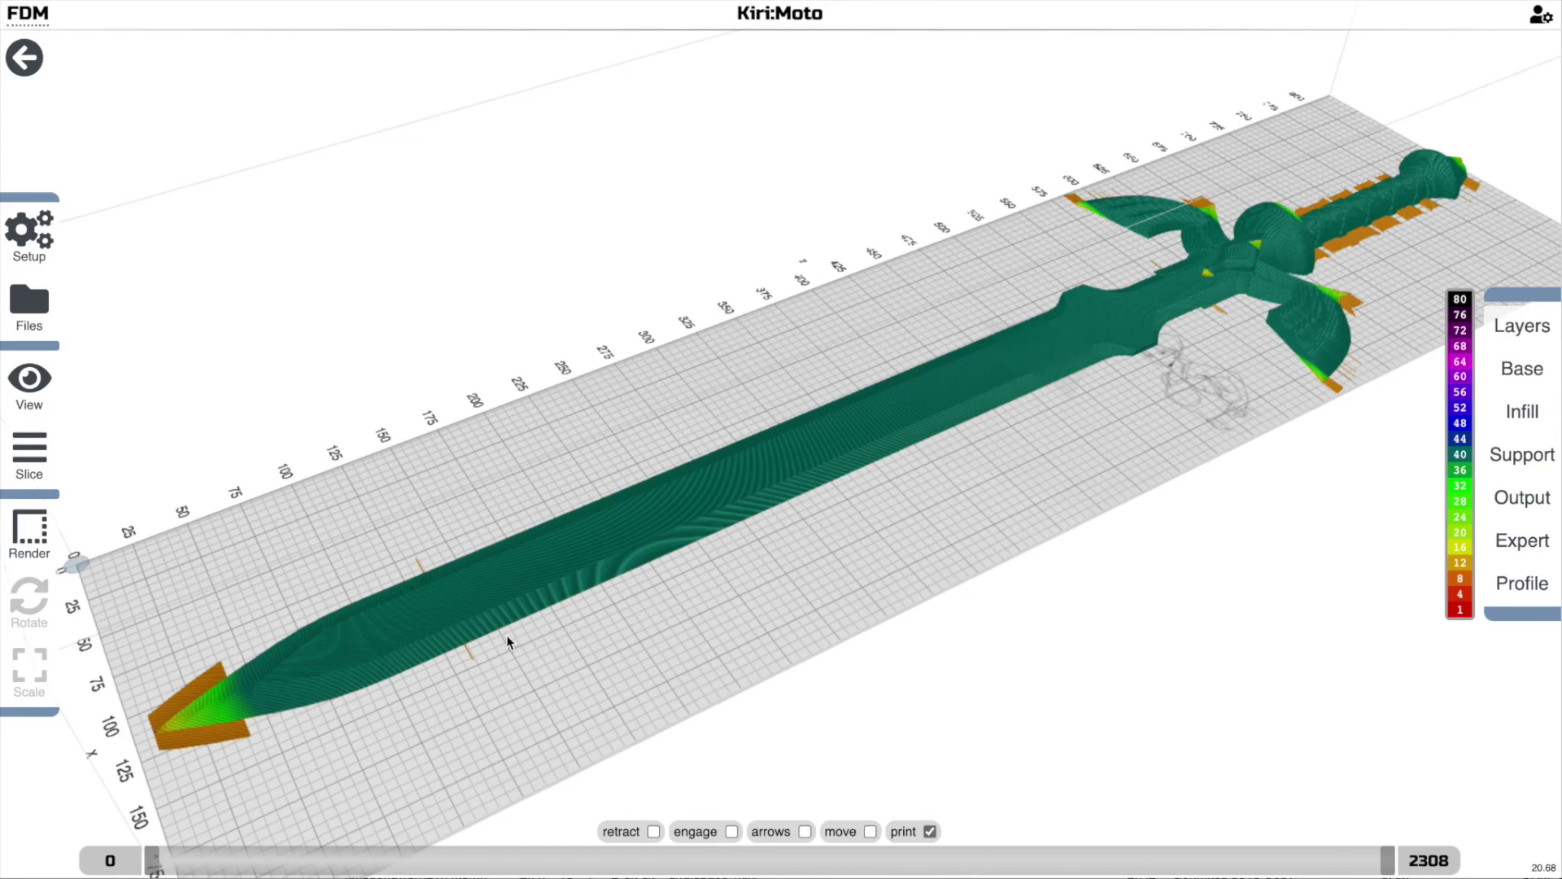
pyautogui.scroll(5, 540, 621)
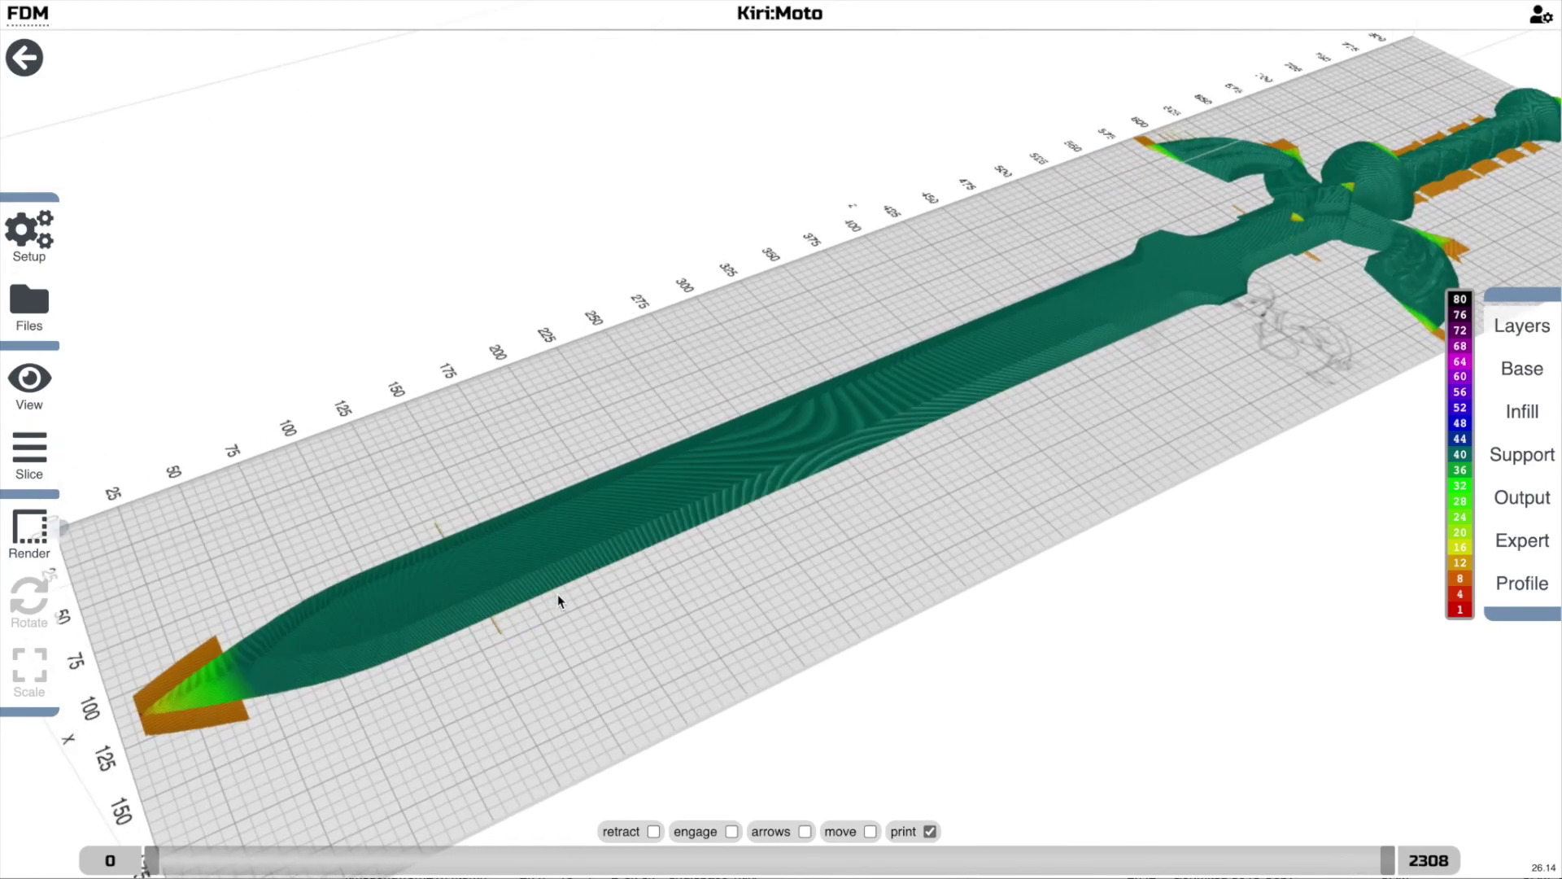